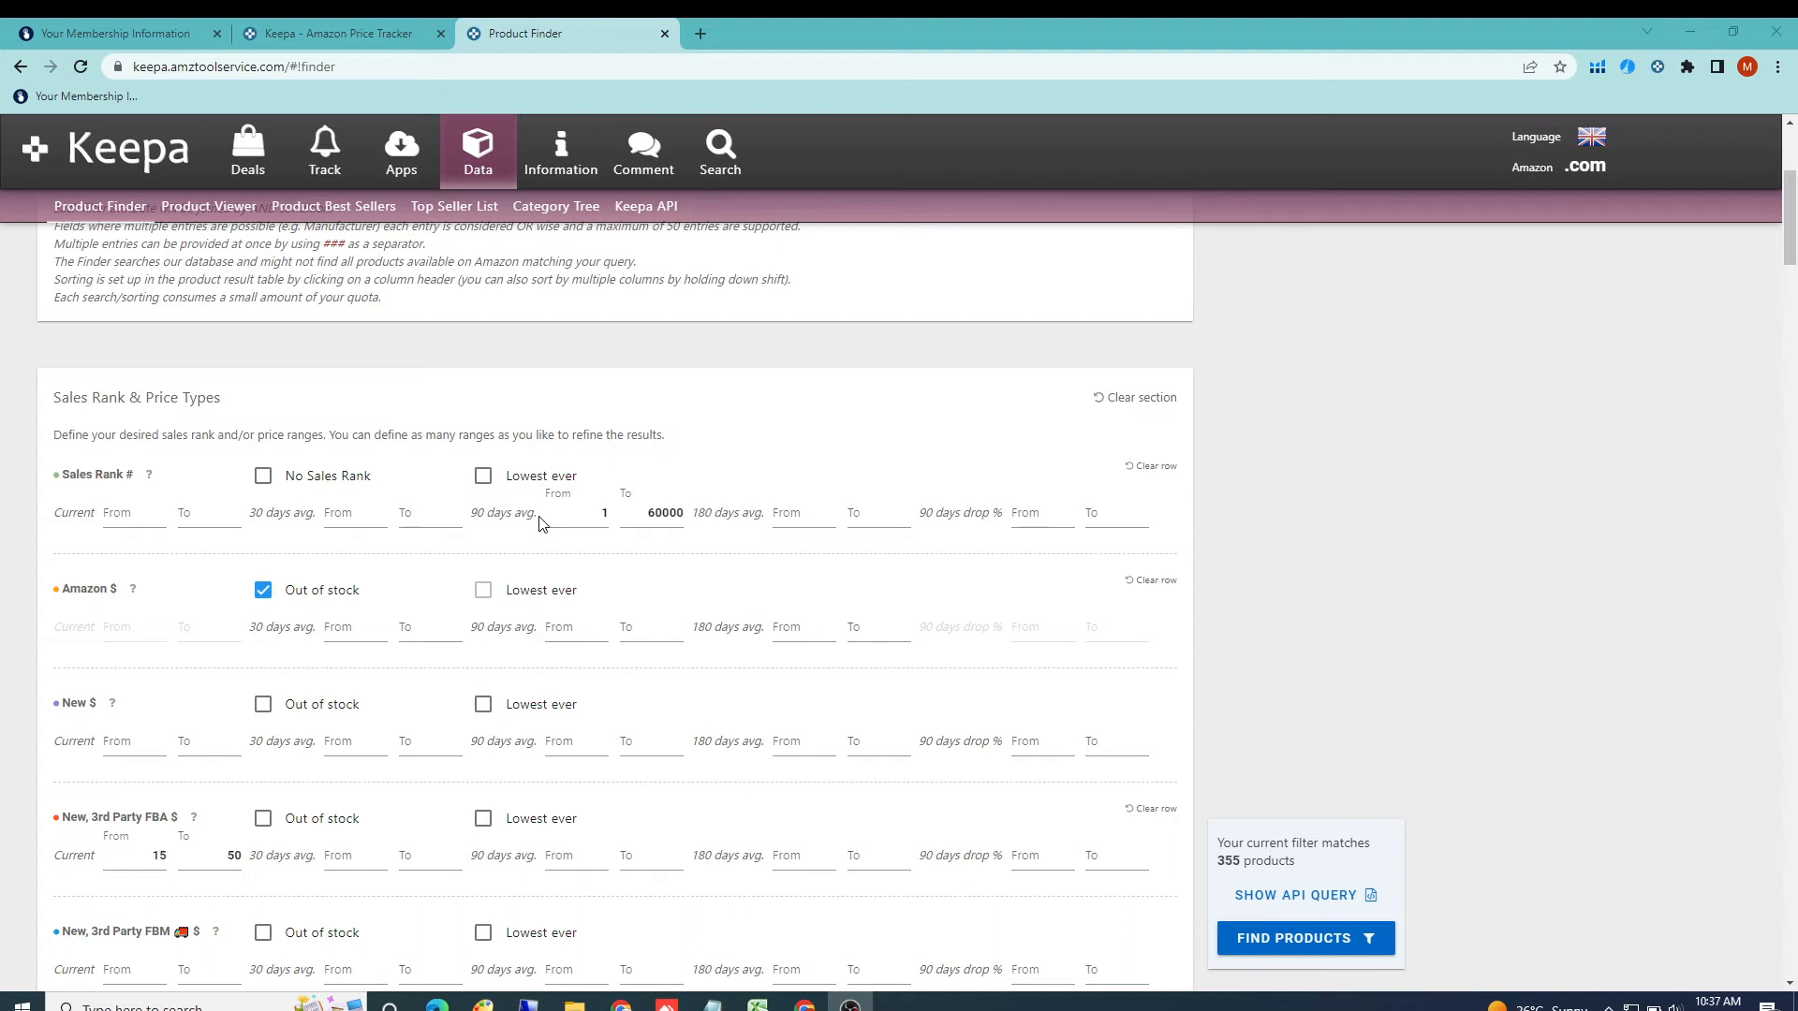
- Examine the 90-day average range set for Sales Rank in the Sales Rank & Price Types section
click(662, 486)
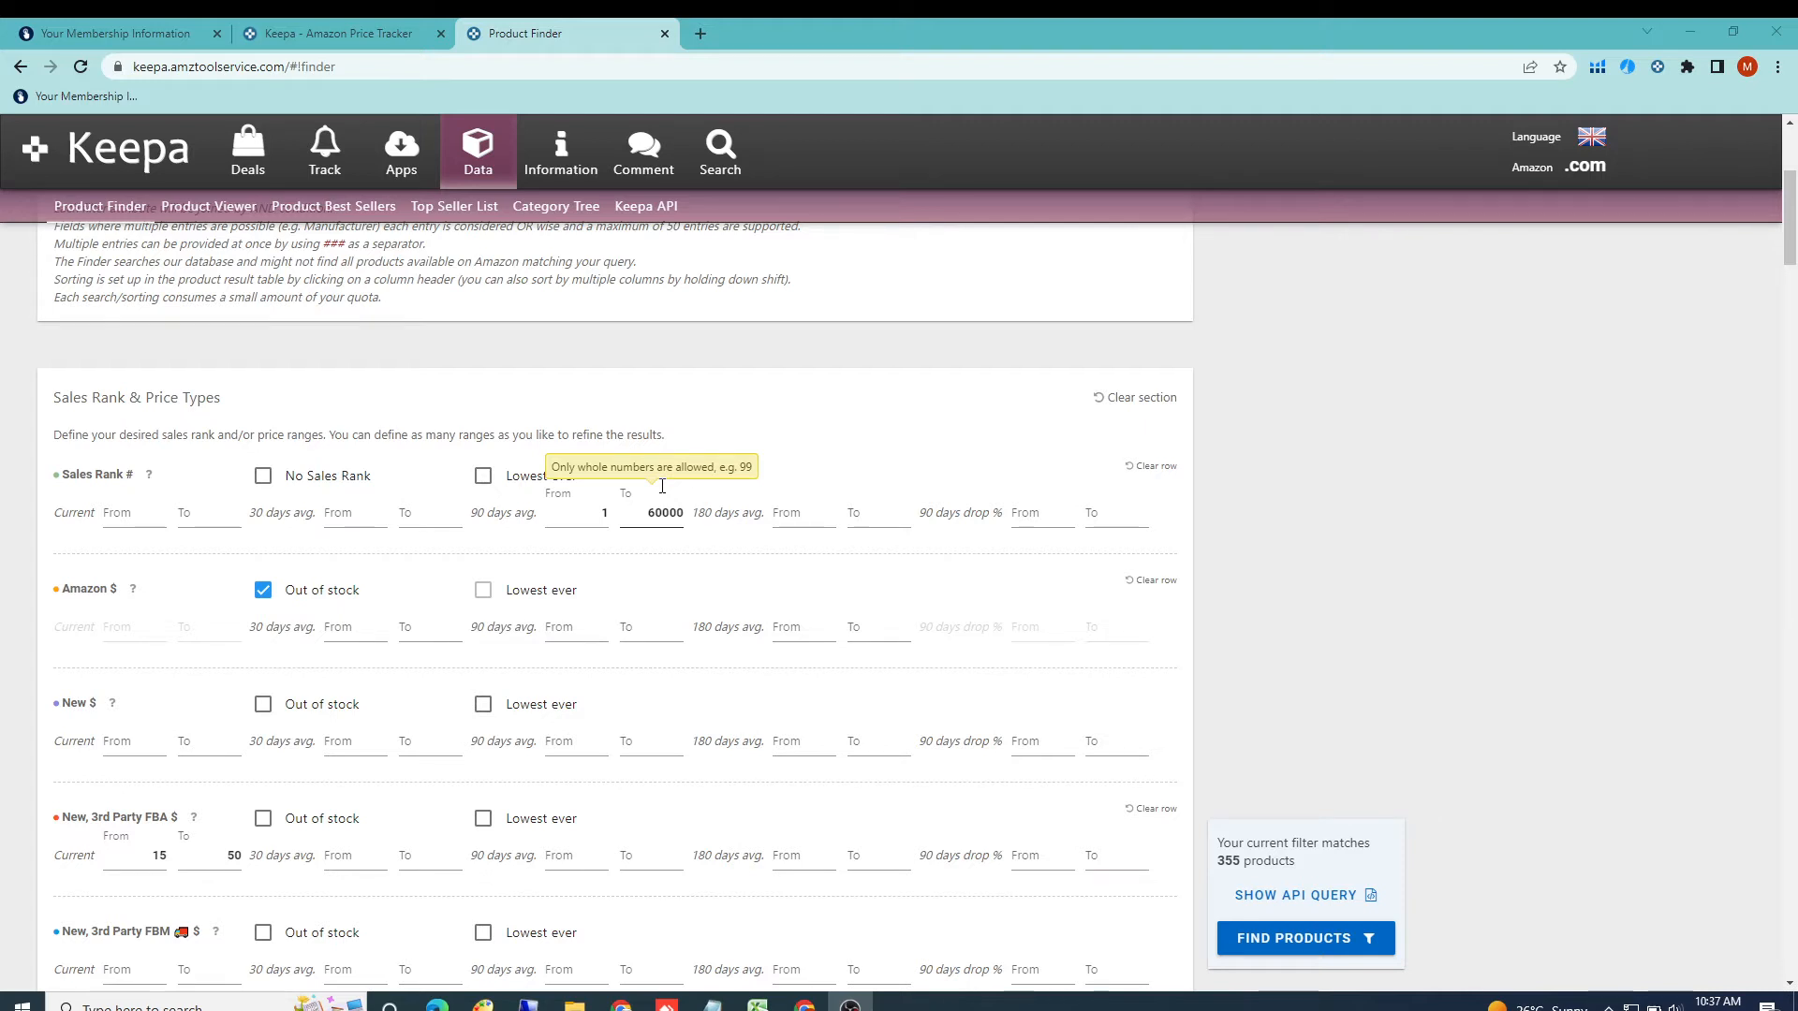
click(702, 486)
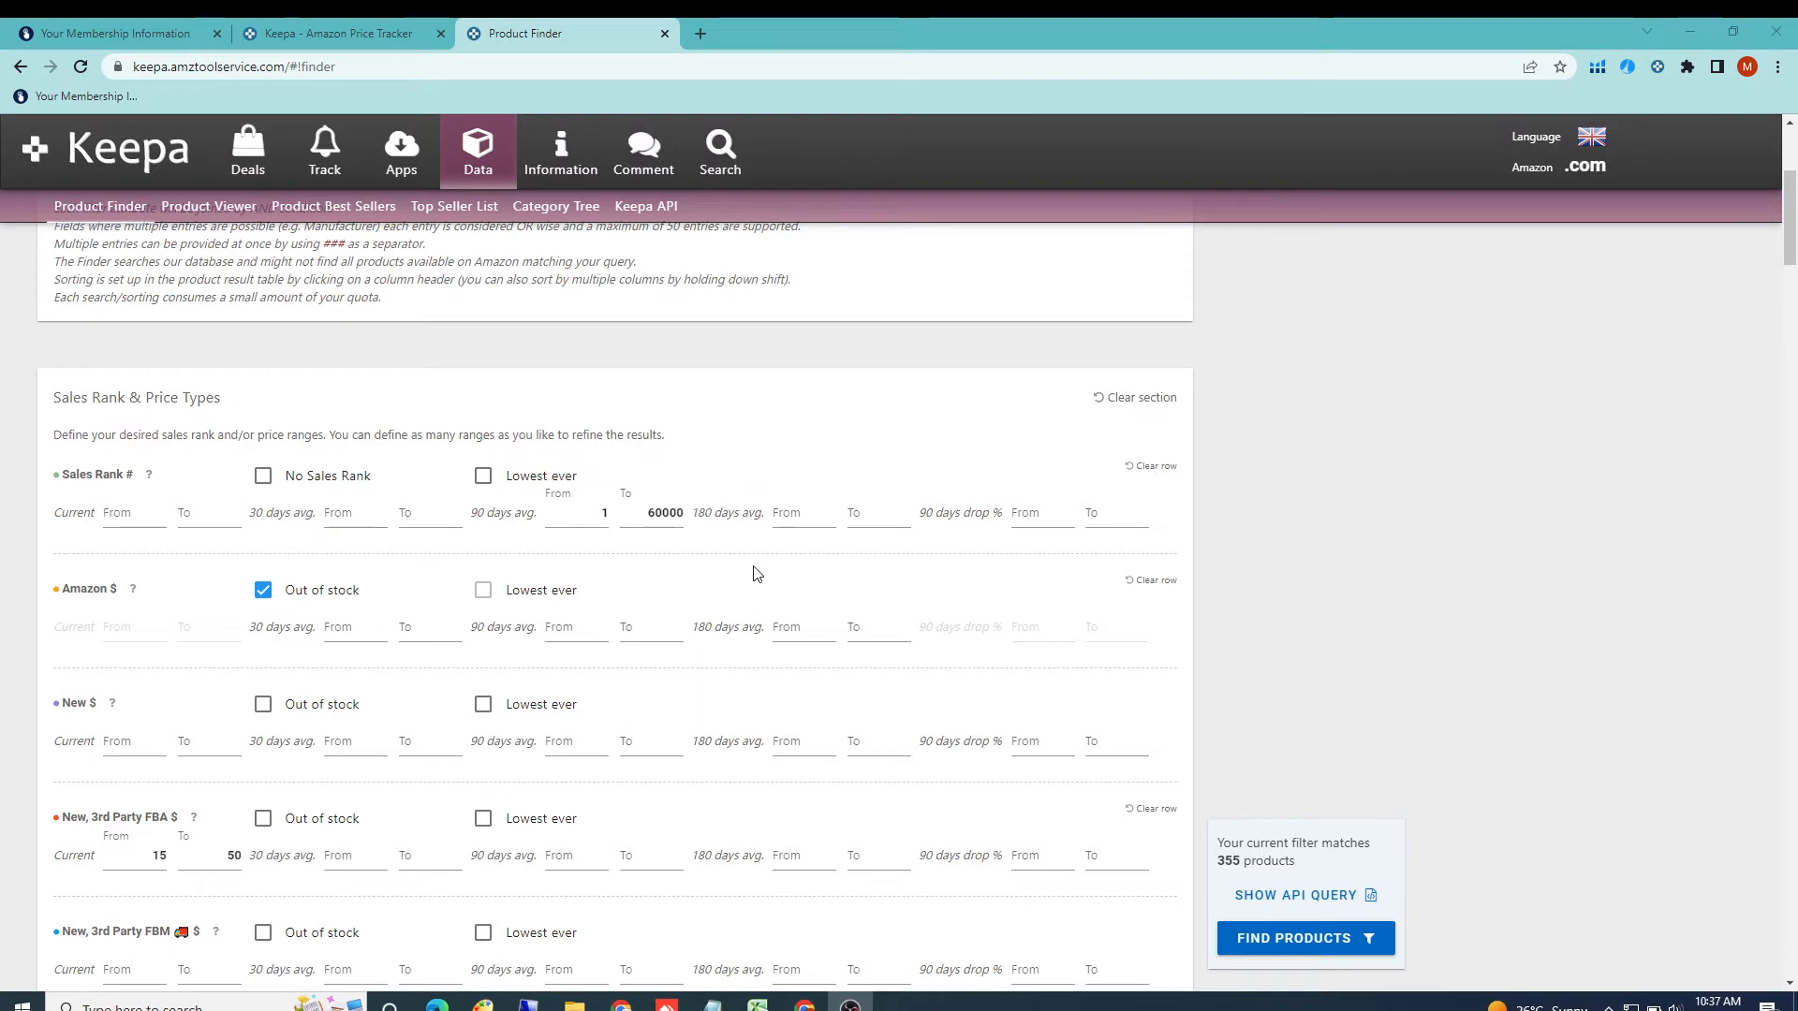
click(573, 517)
scroll(596, 516, down, 1)
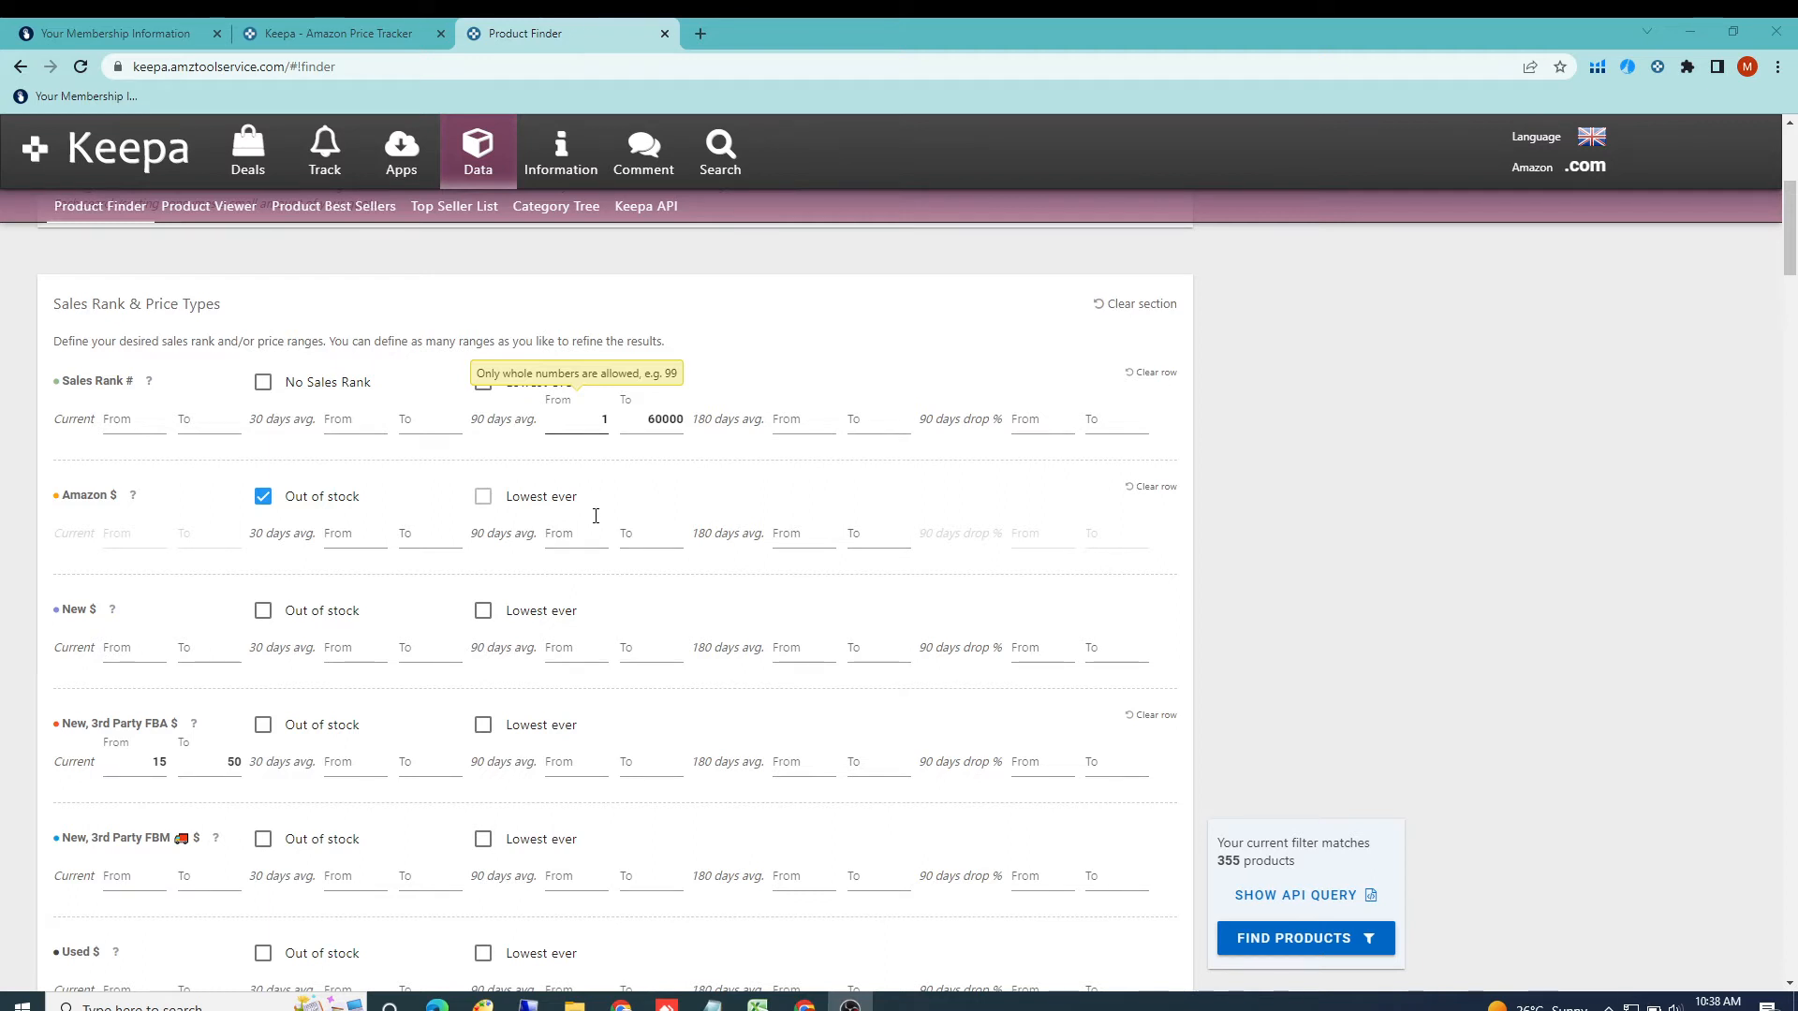
click(674, 424)
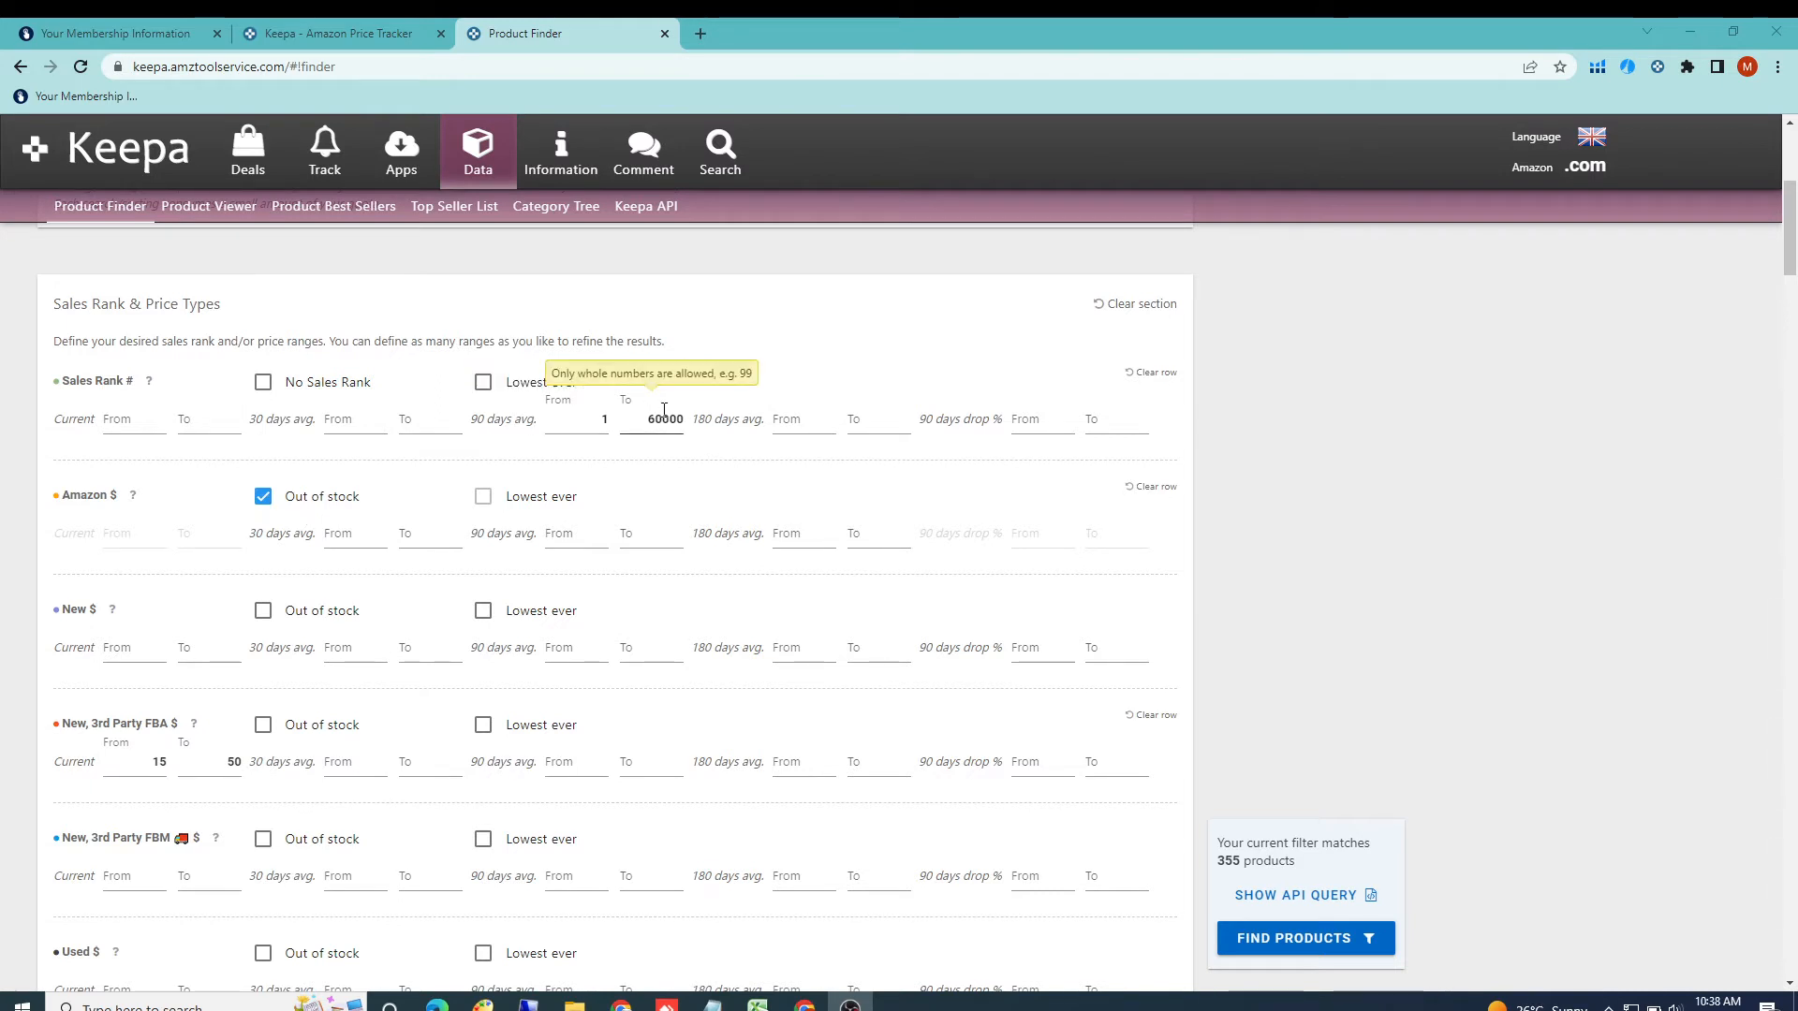
text(1)
key(Tab)
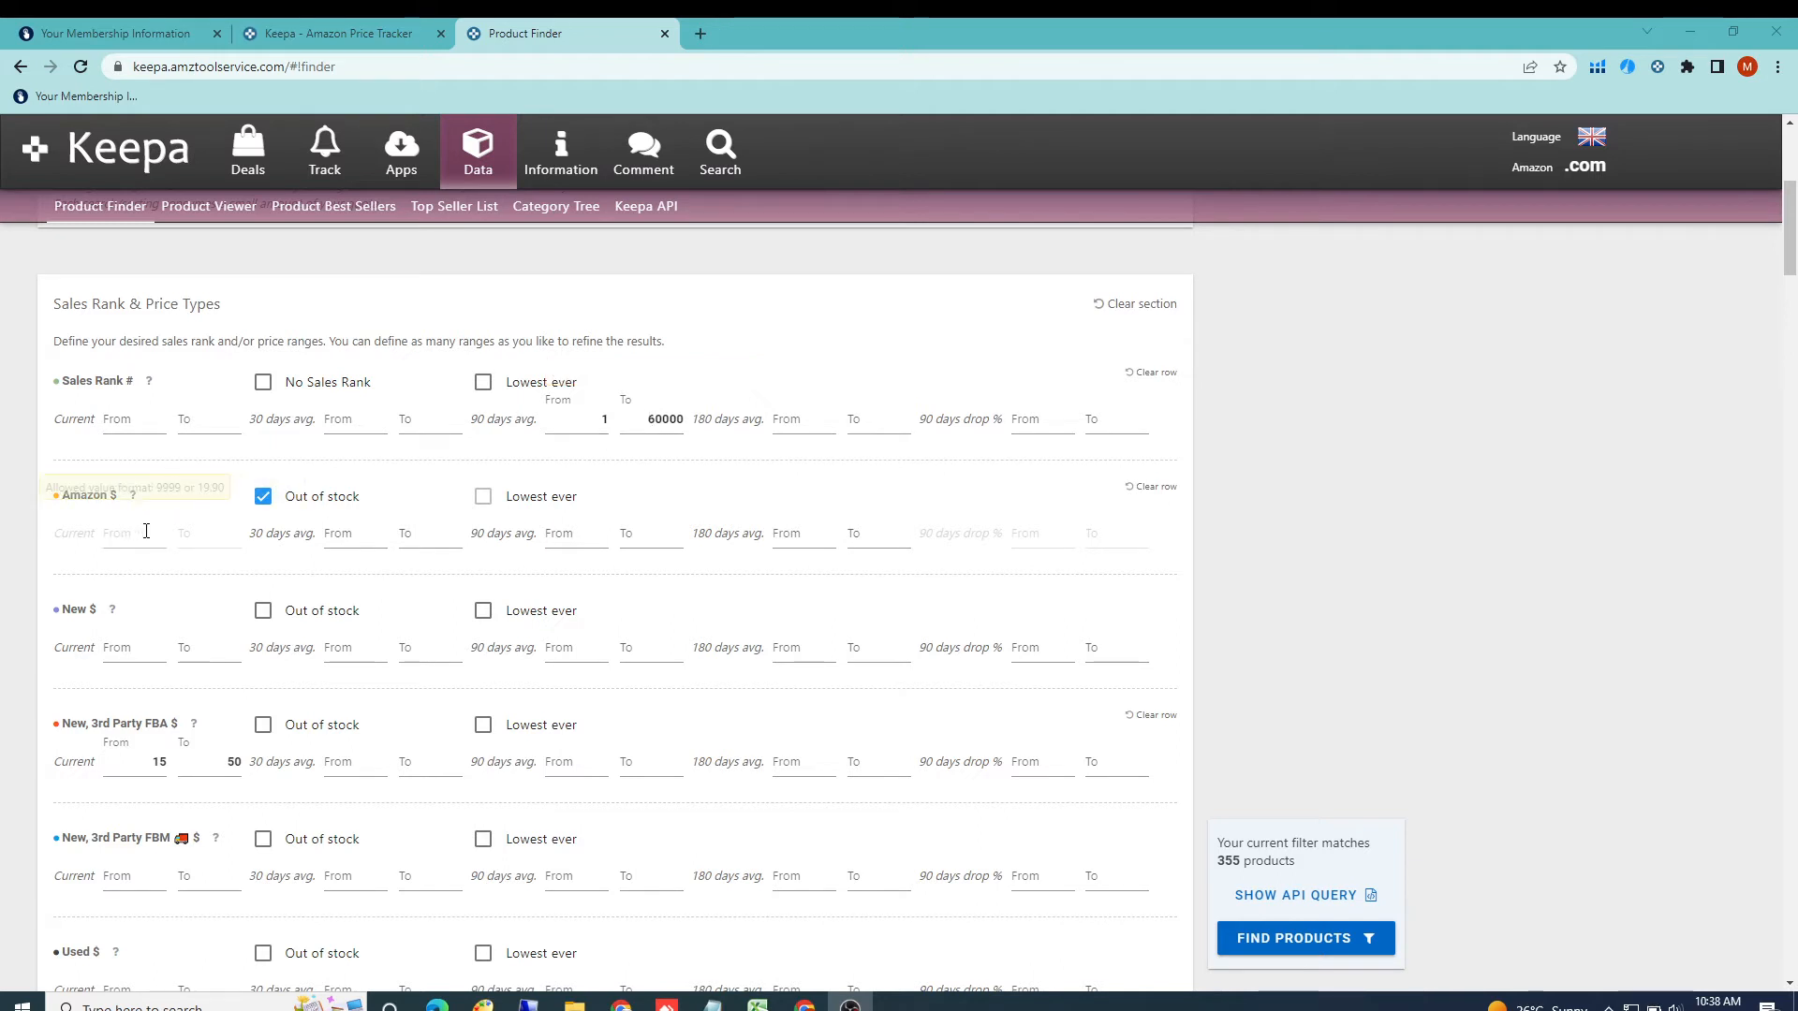
- Look through the price type filters from Amazon and New, 3rd Party FBA down to Rental
scroll(296, 529, down, 1)
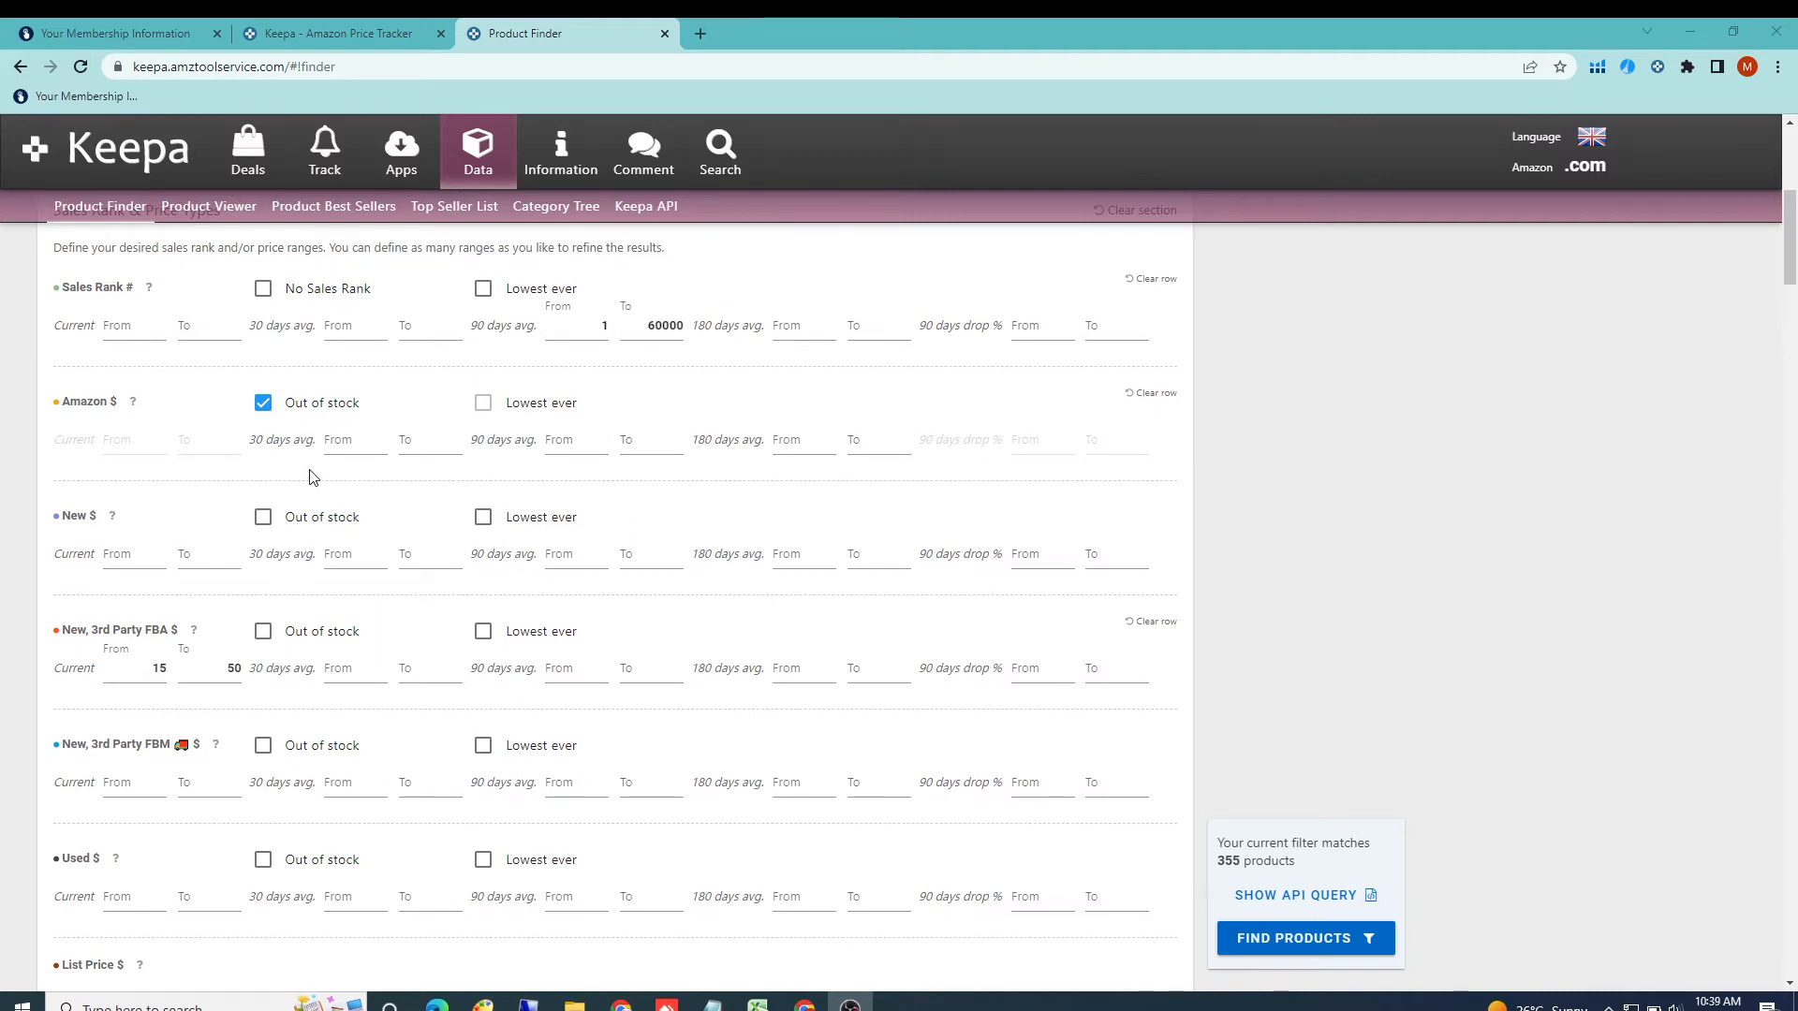
scroll(313, 476, down, 1)
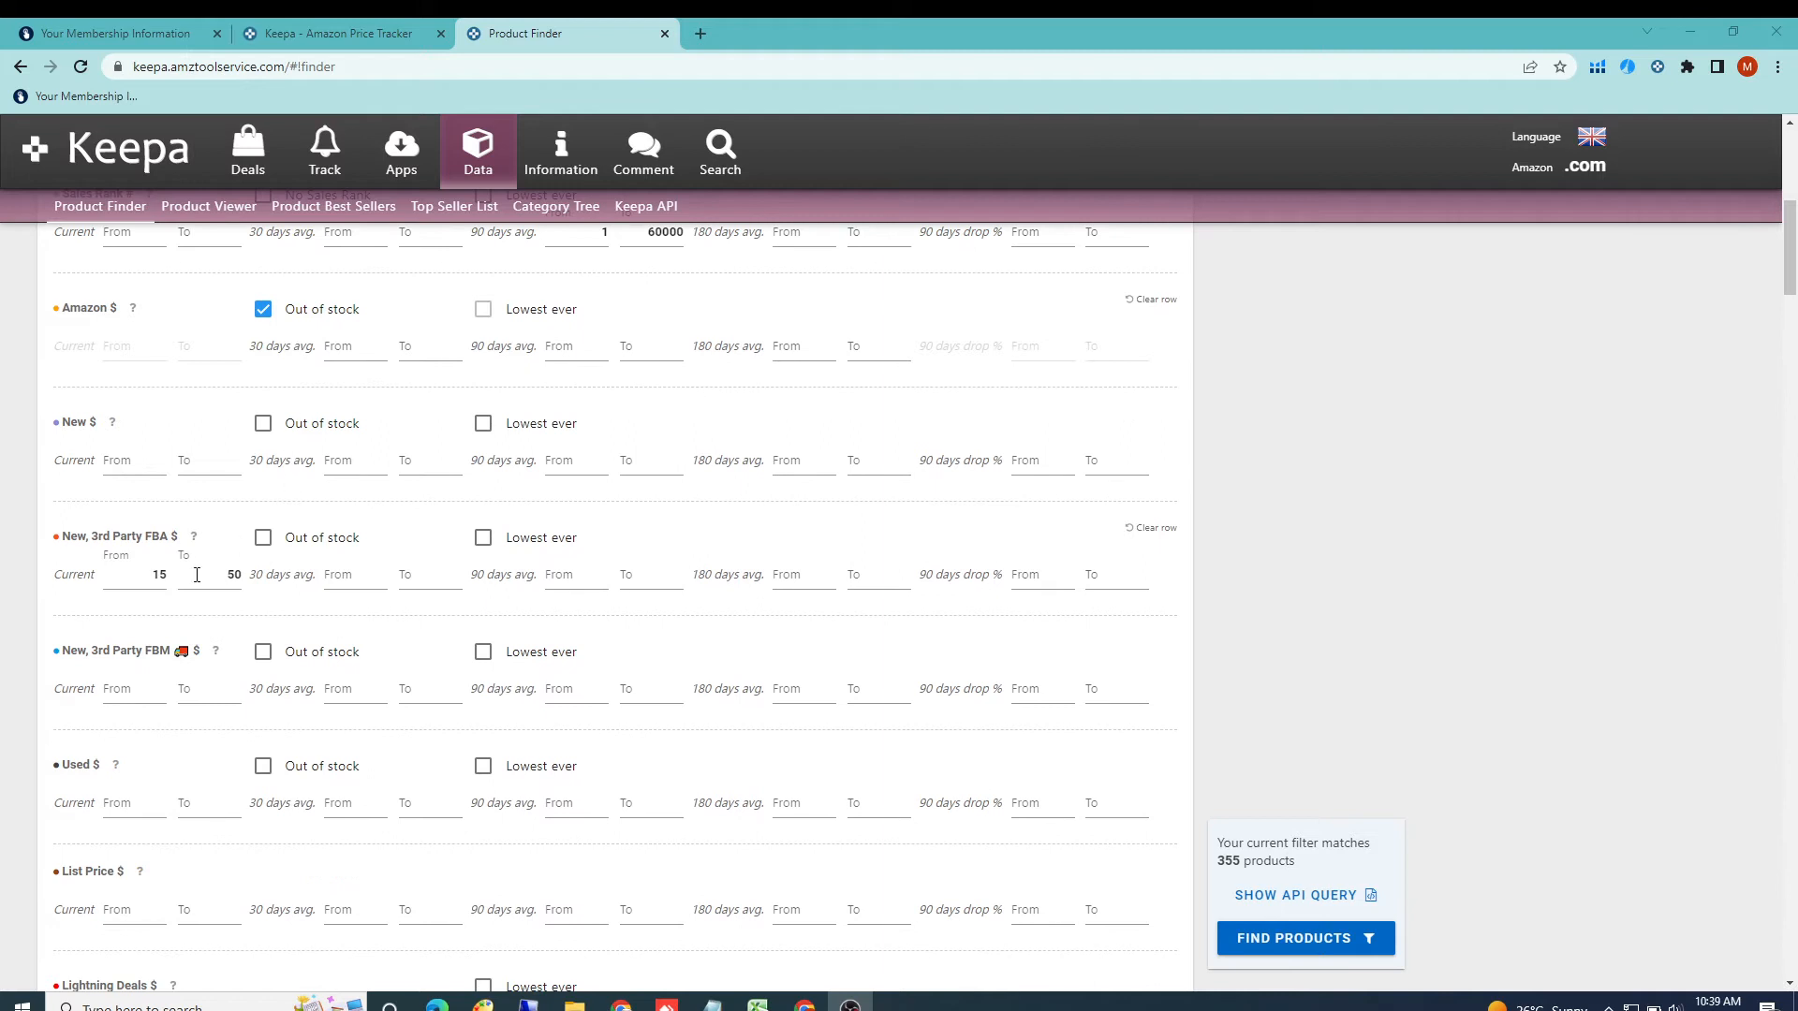
scroll(367, 541, down, 1)
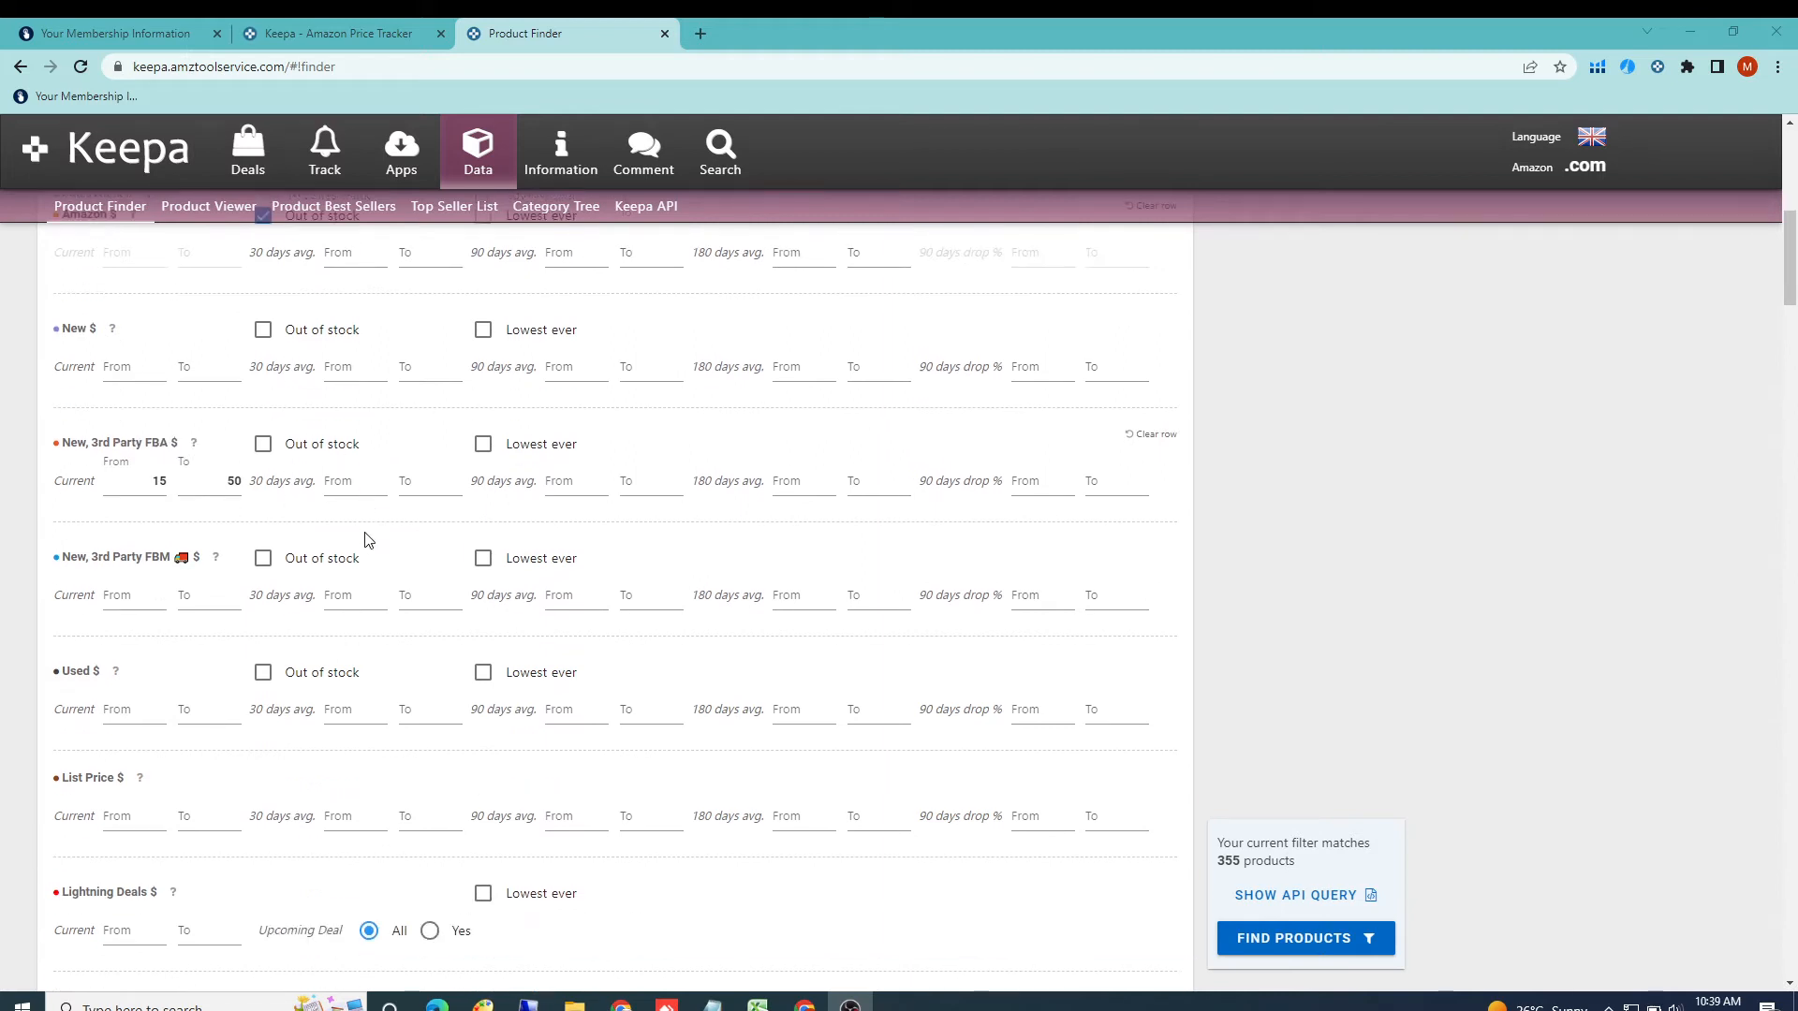
scroll(366, 540, down, 2)
scroll(367, 540, down, 1)
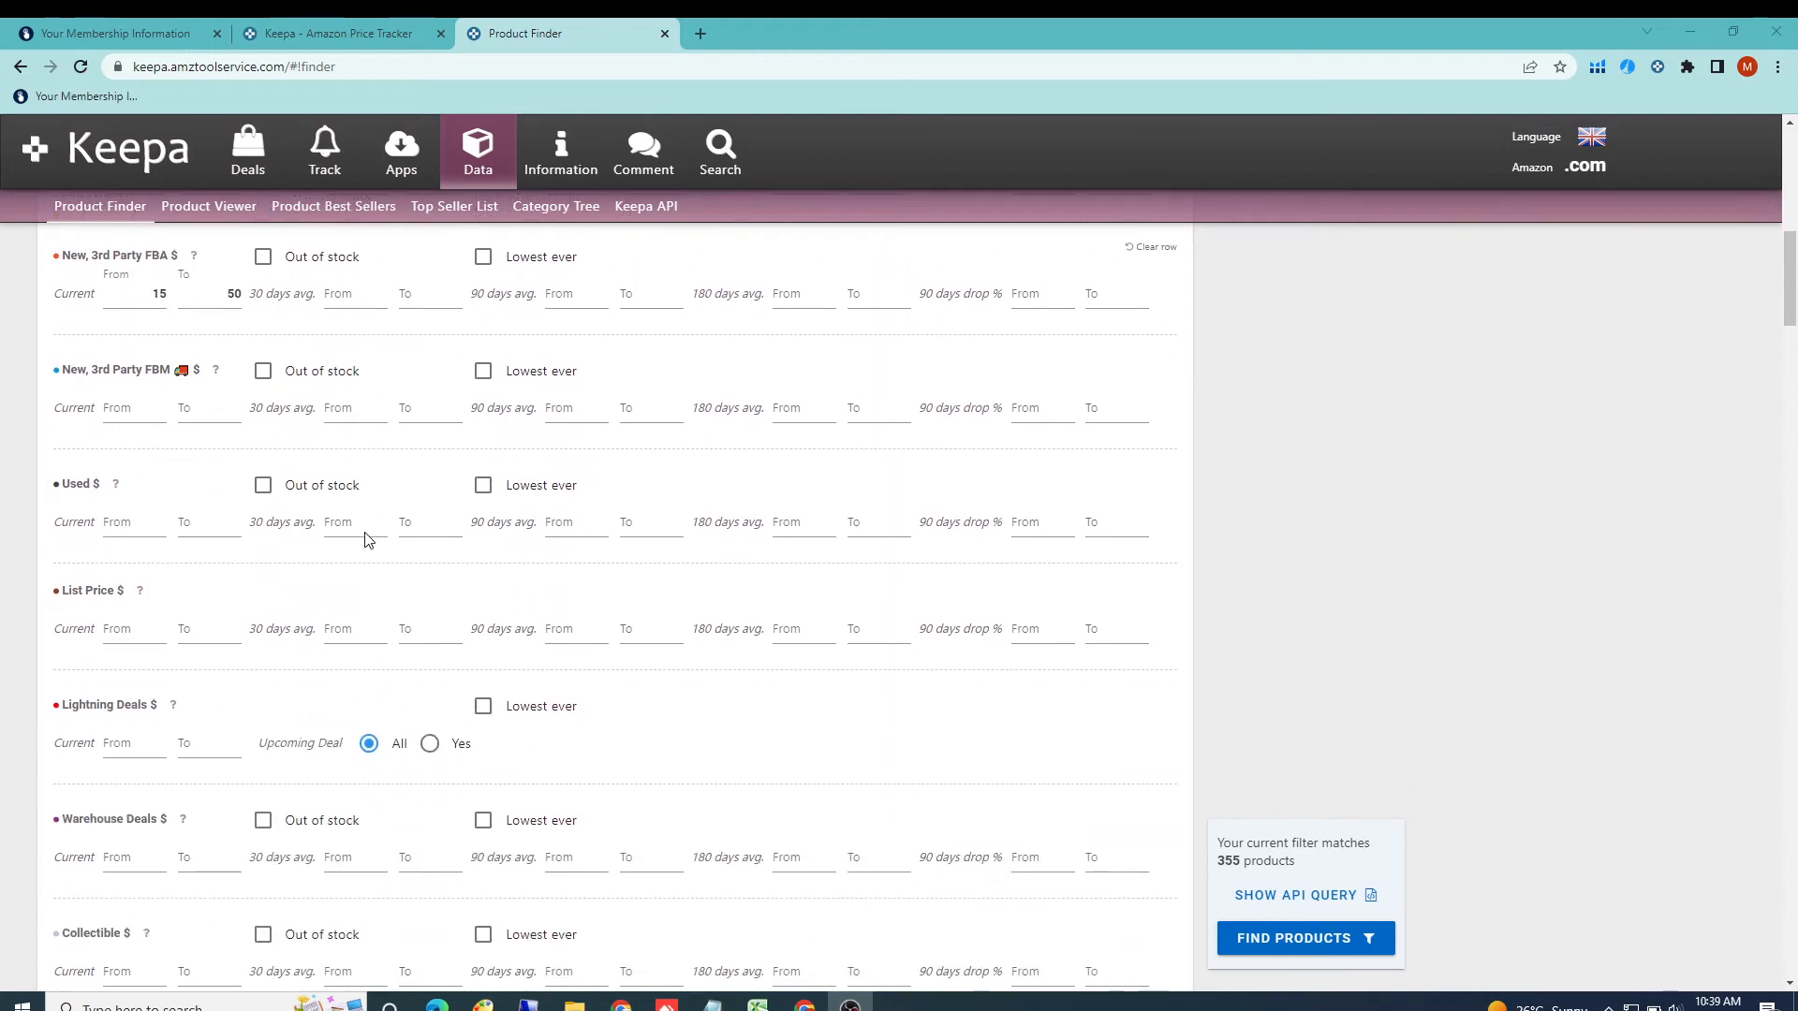
scroll(366, 540, down, 1)
scroll(366, 540, down, 5)
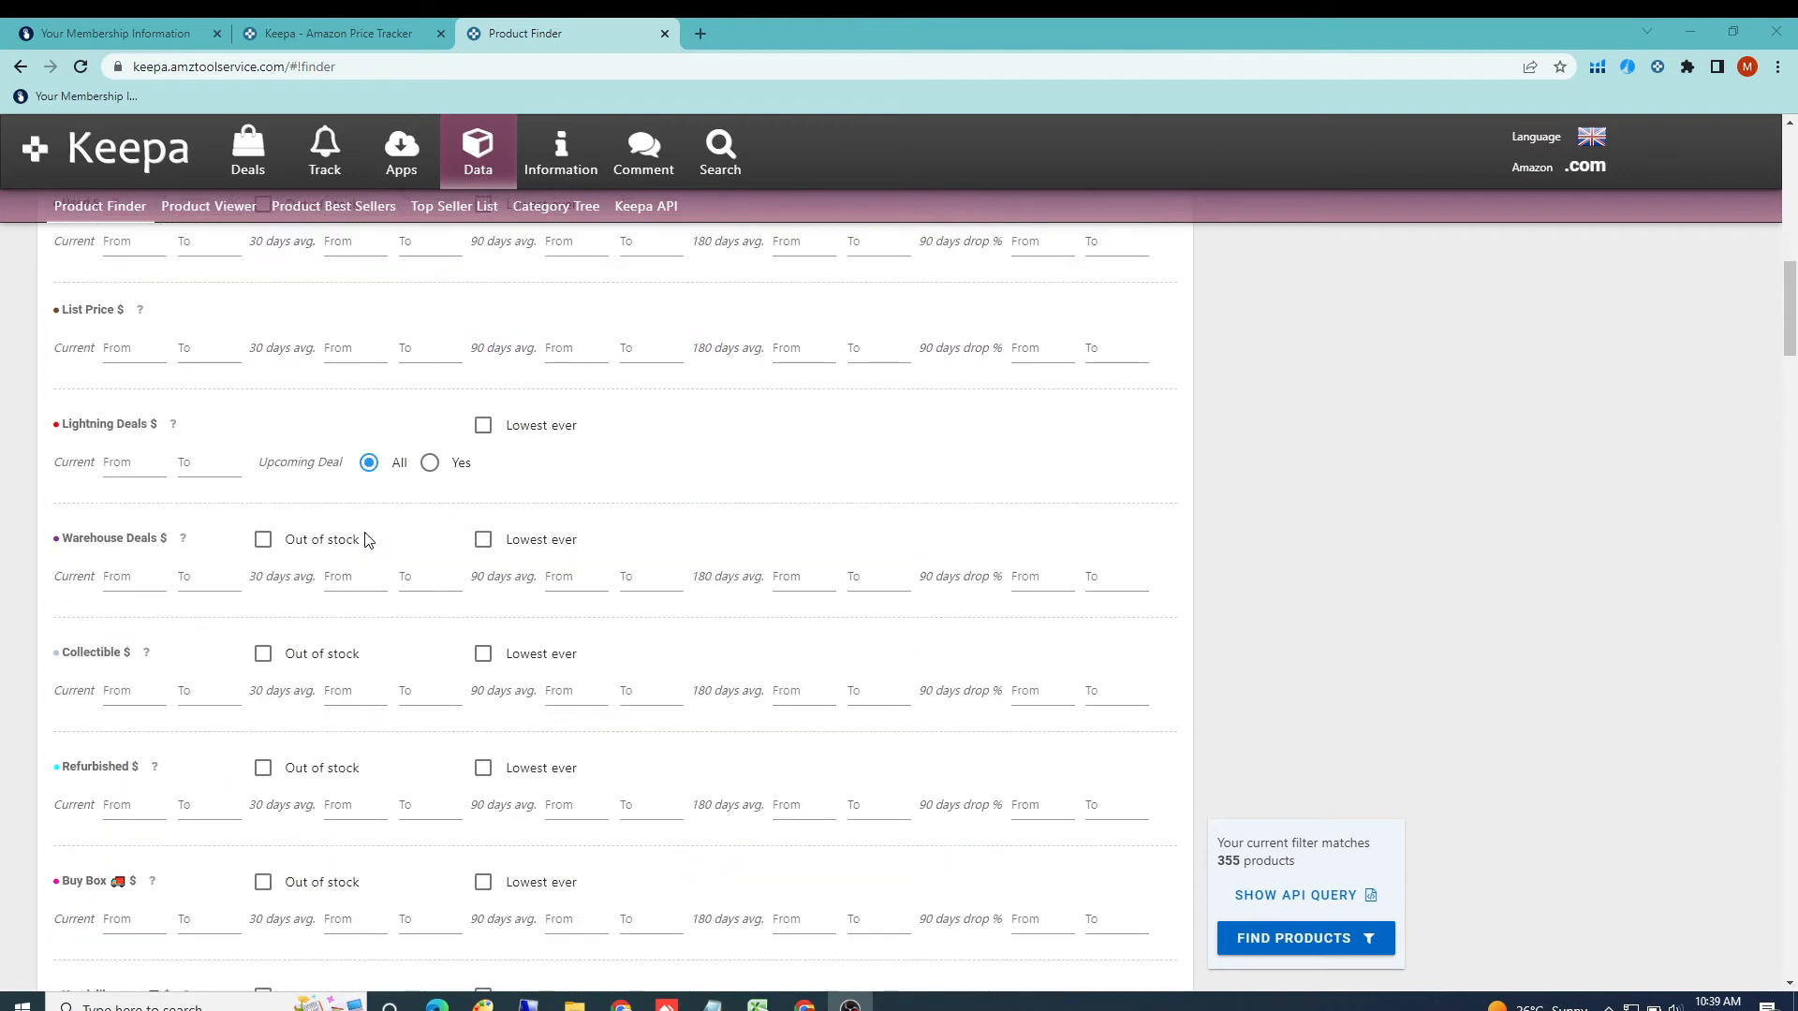
scroll(366, 540, down, 5)
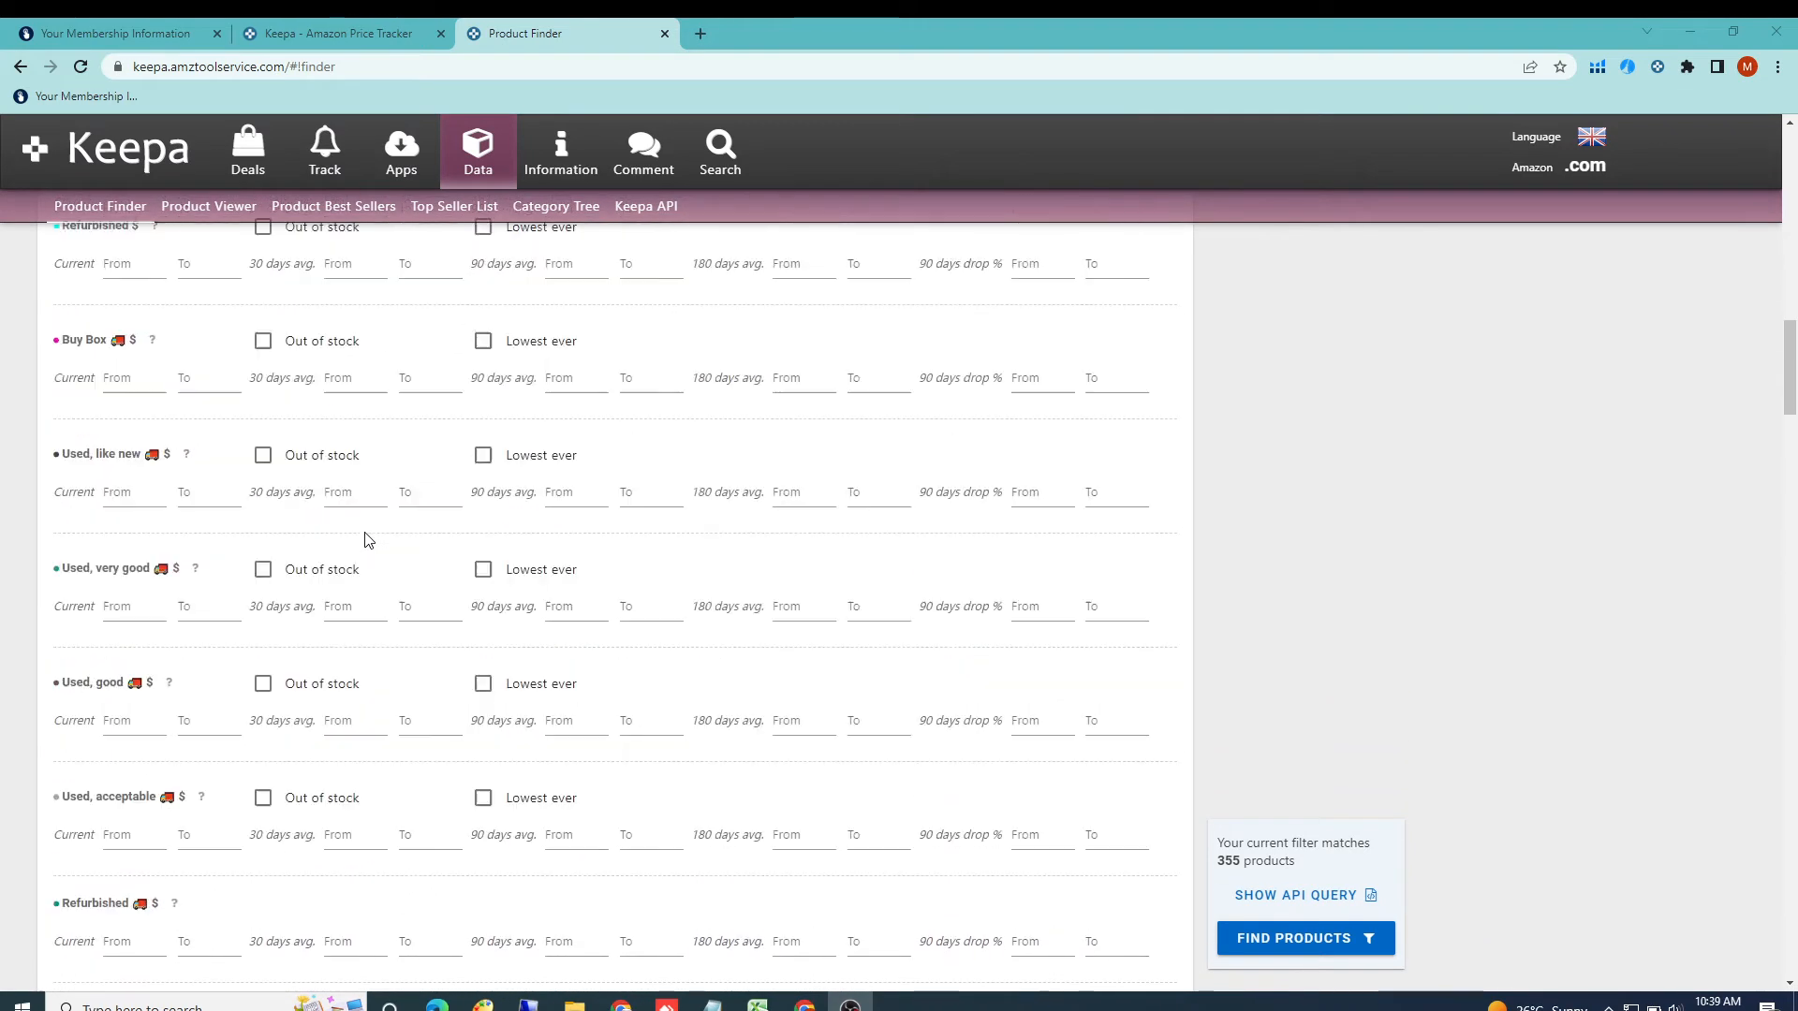
scroll(366, 541, down, 6)
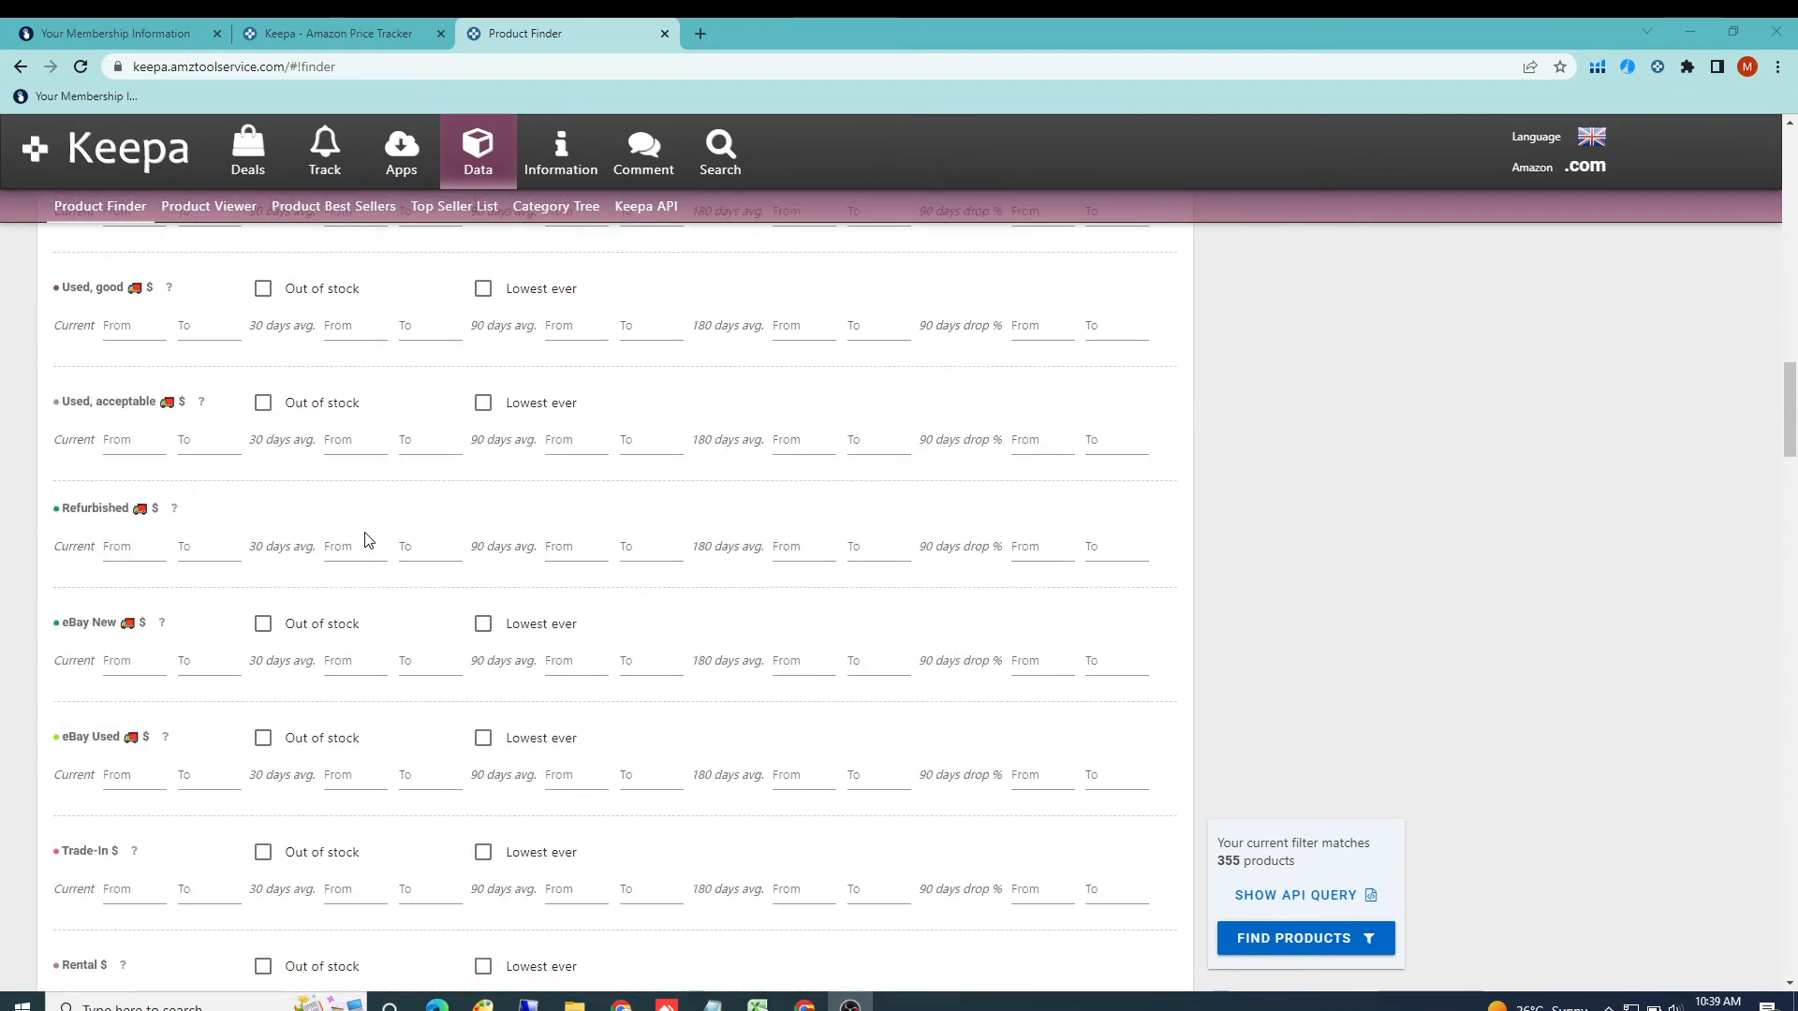
scroll(366, 540, down, 1)
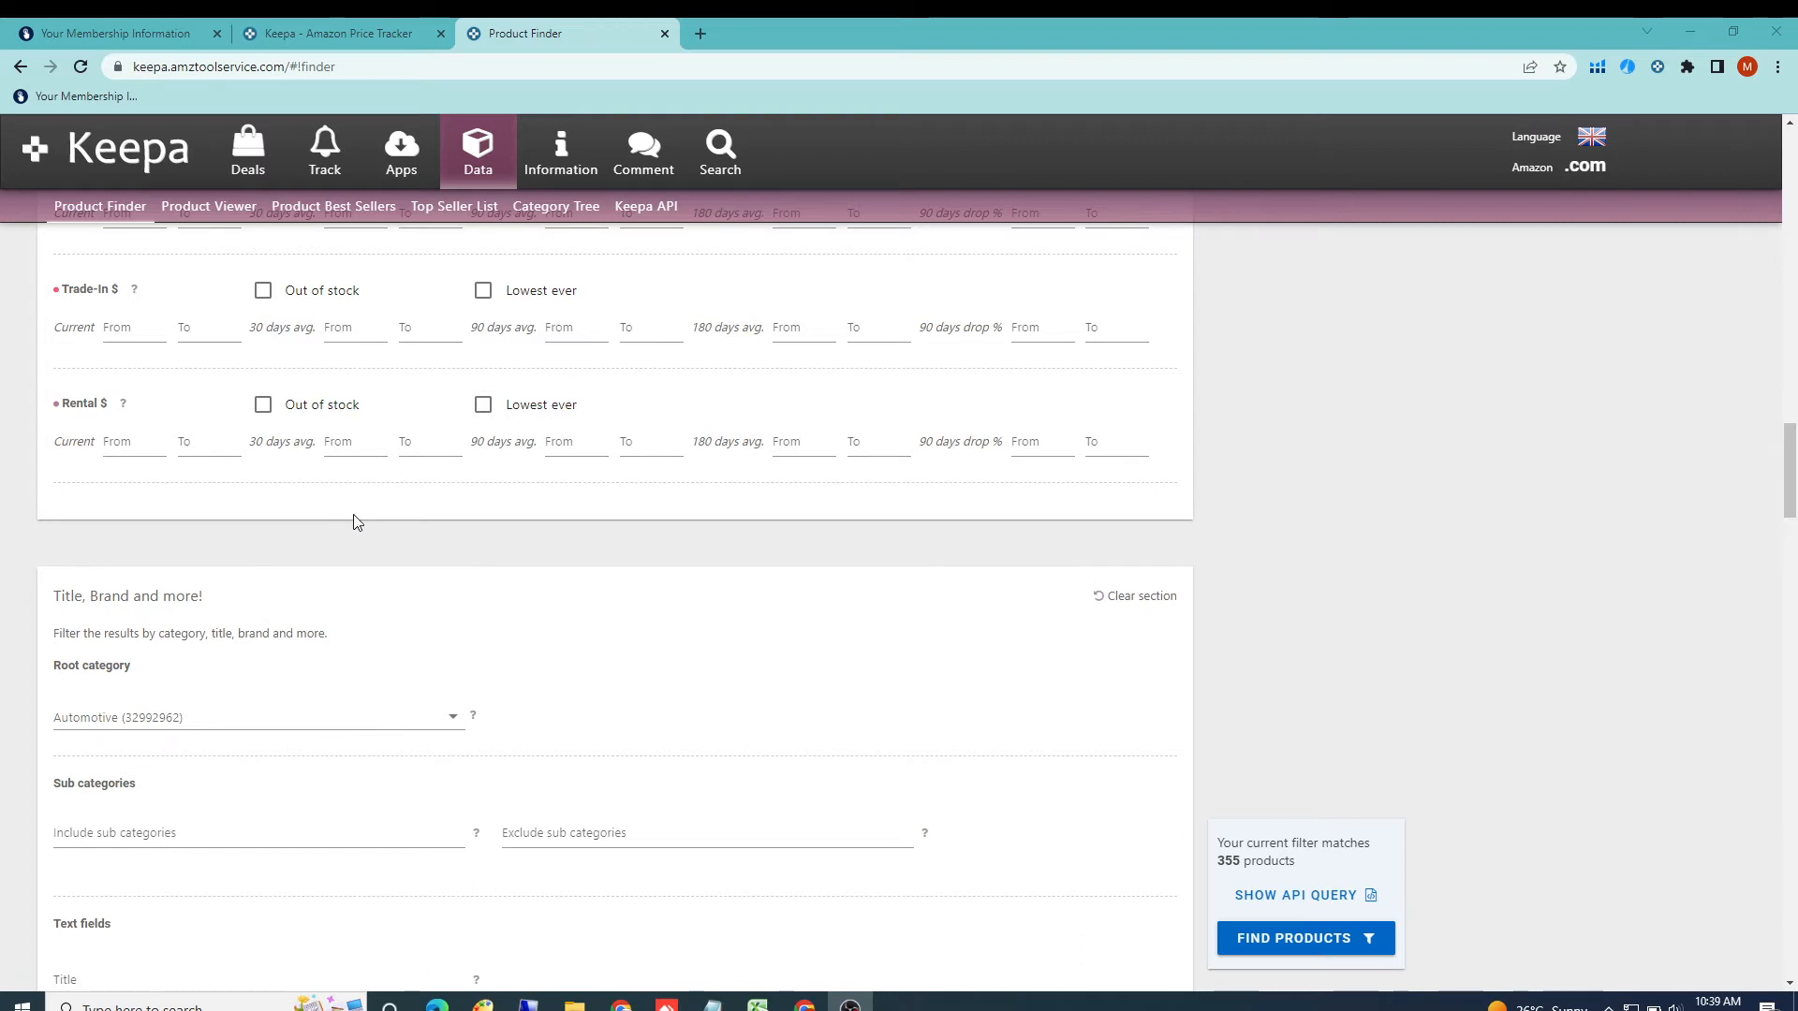
- View the available root categories in the Title, Brand and more section, keeping the current selection
scroll(354, 520, down, 2)
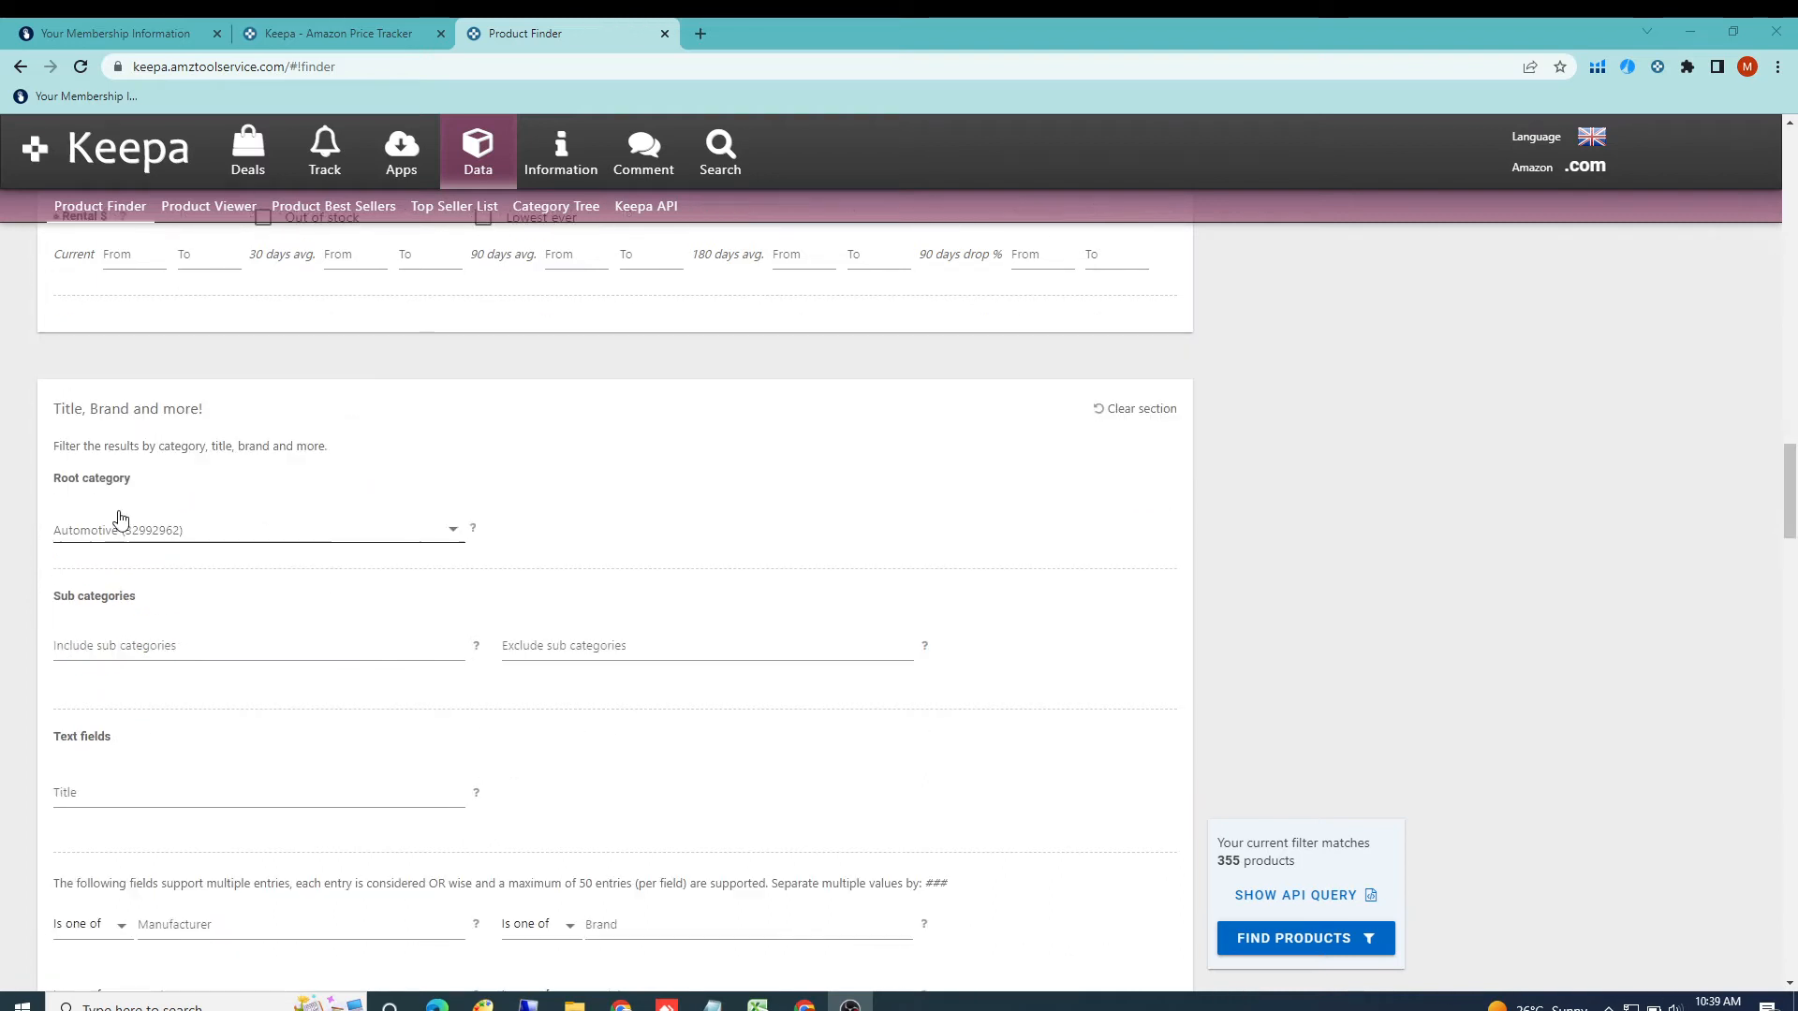
click(204, 534)
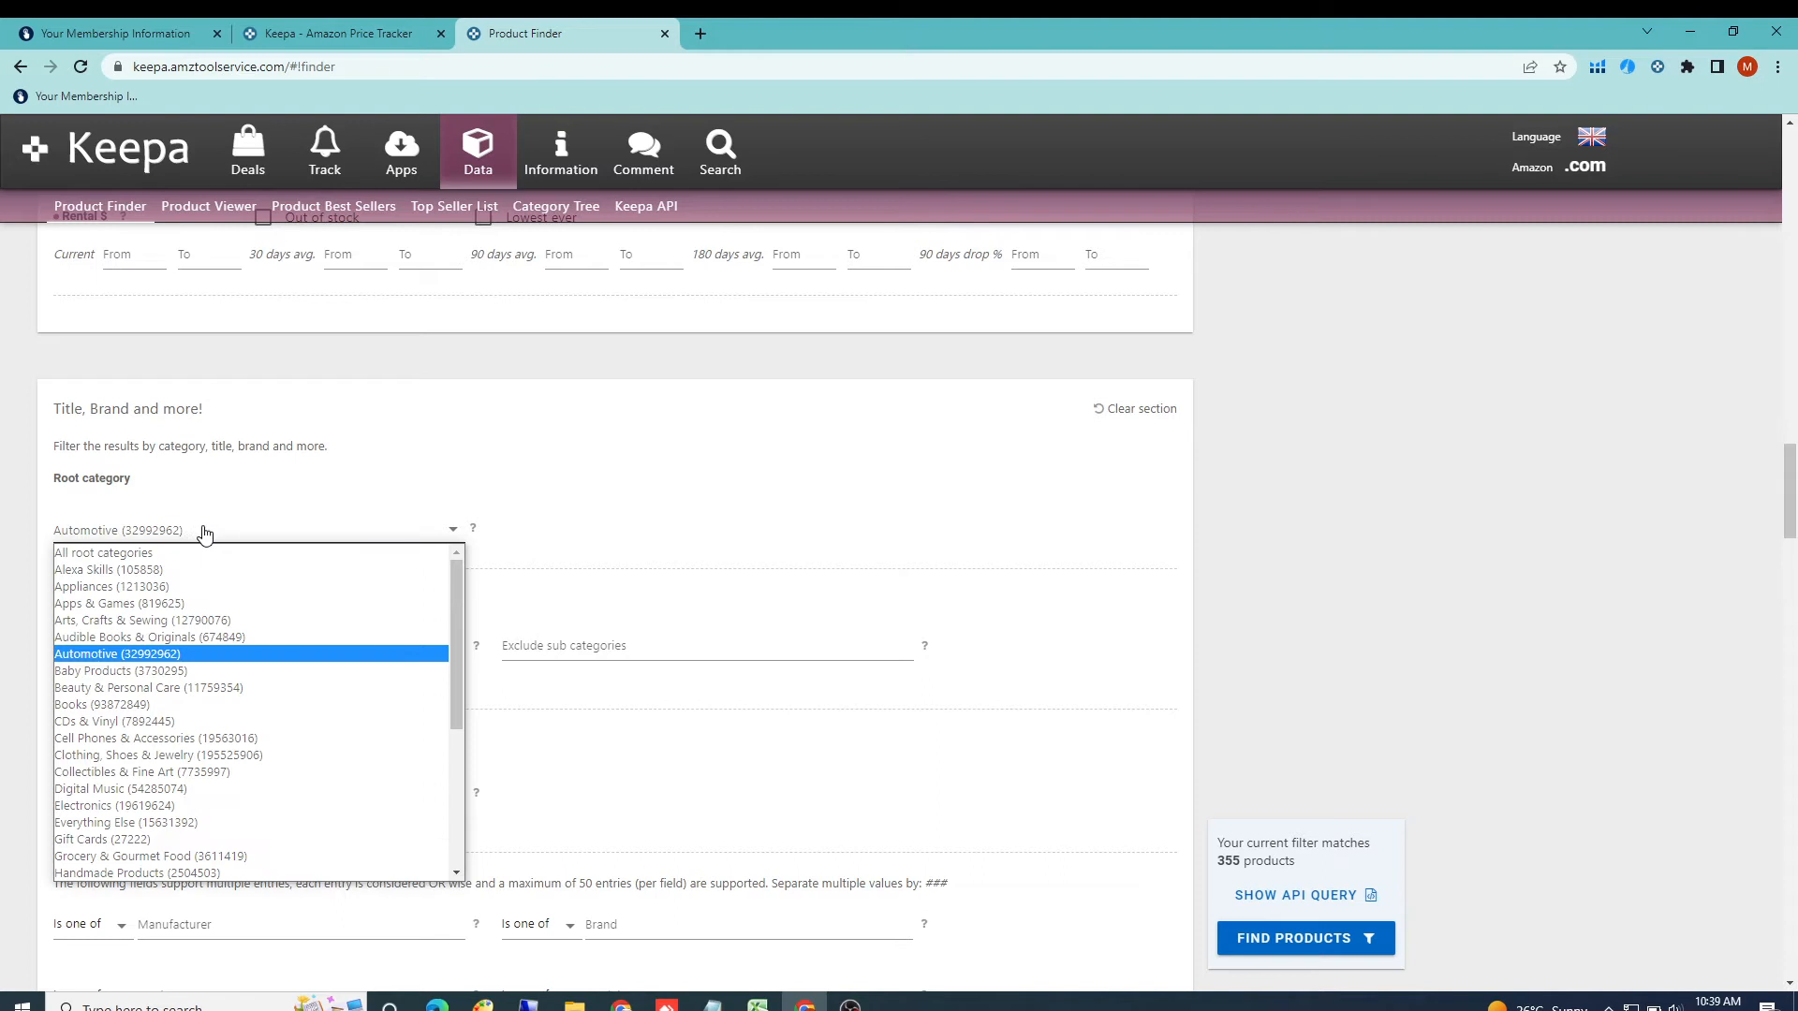
click(568, 518)
- Look through the subcategory and text field filters, from Title to PartNumber
scroll(418, 540, down, 1)
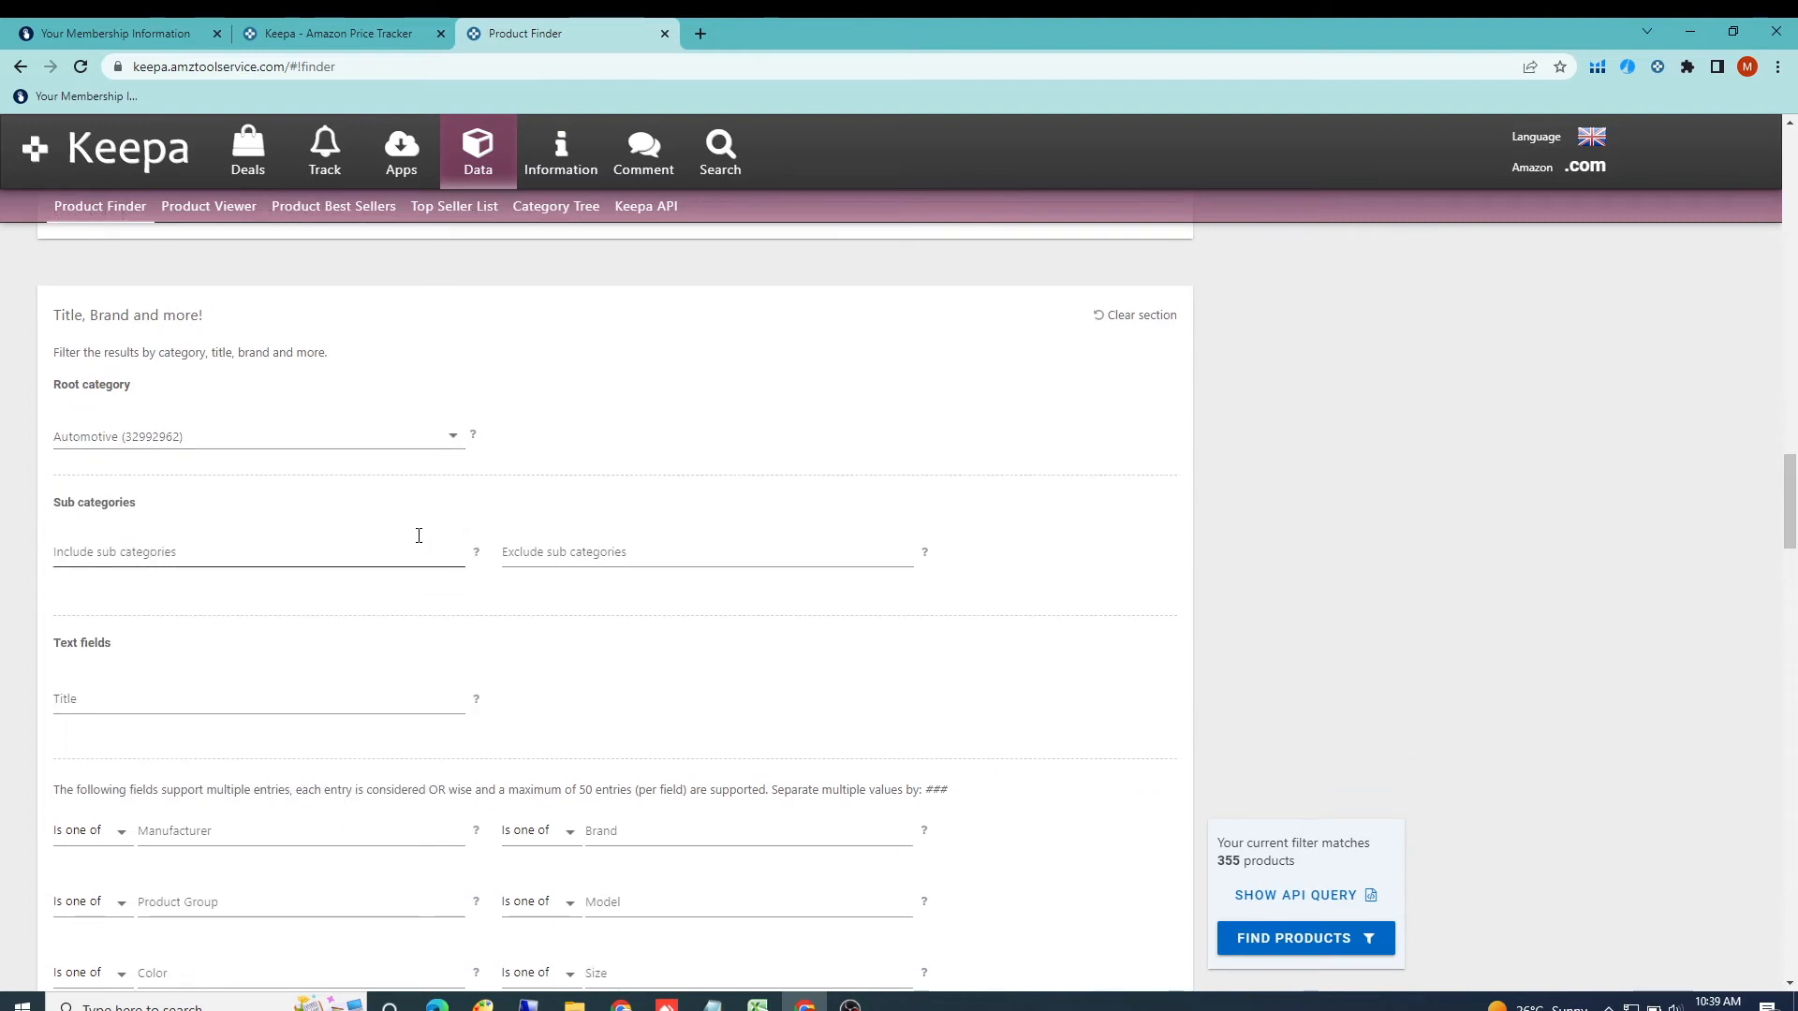
scroll(418, 534, down, 2)
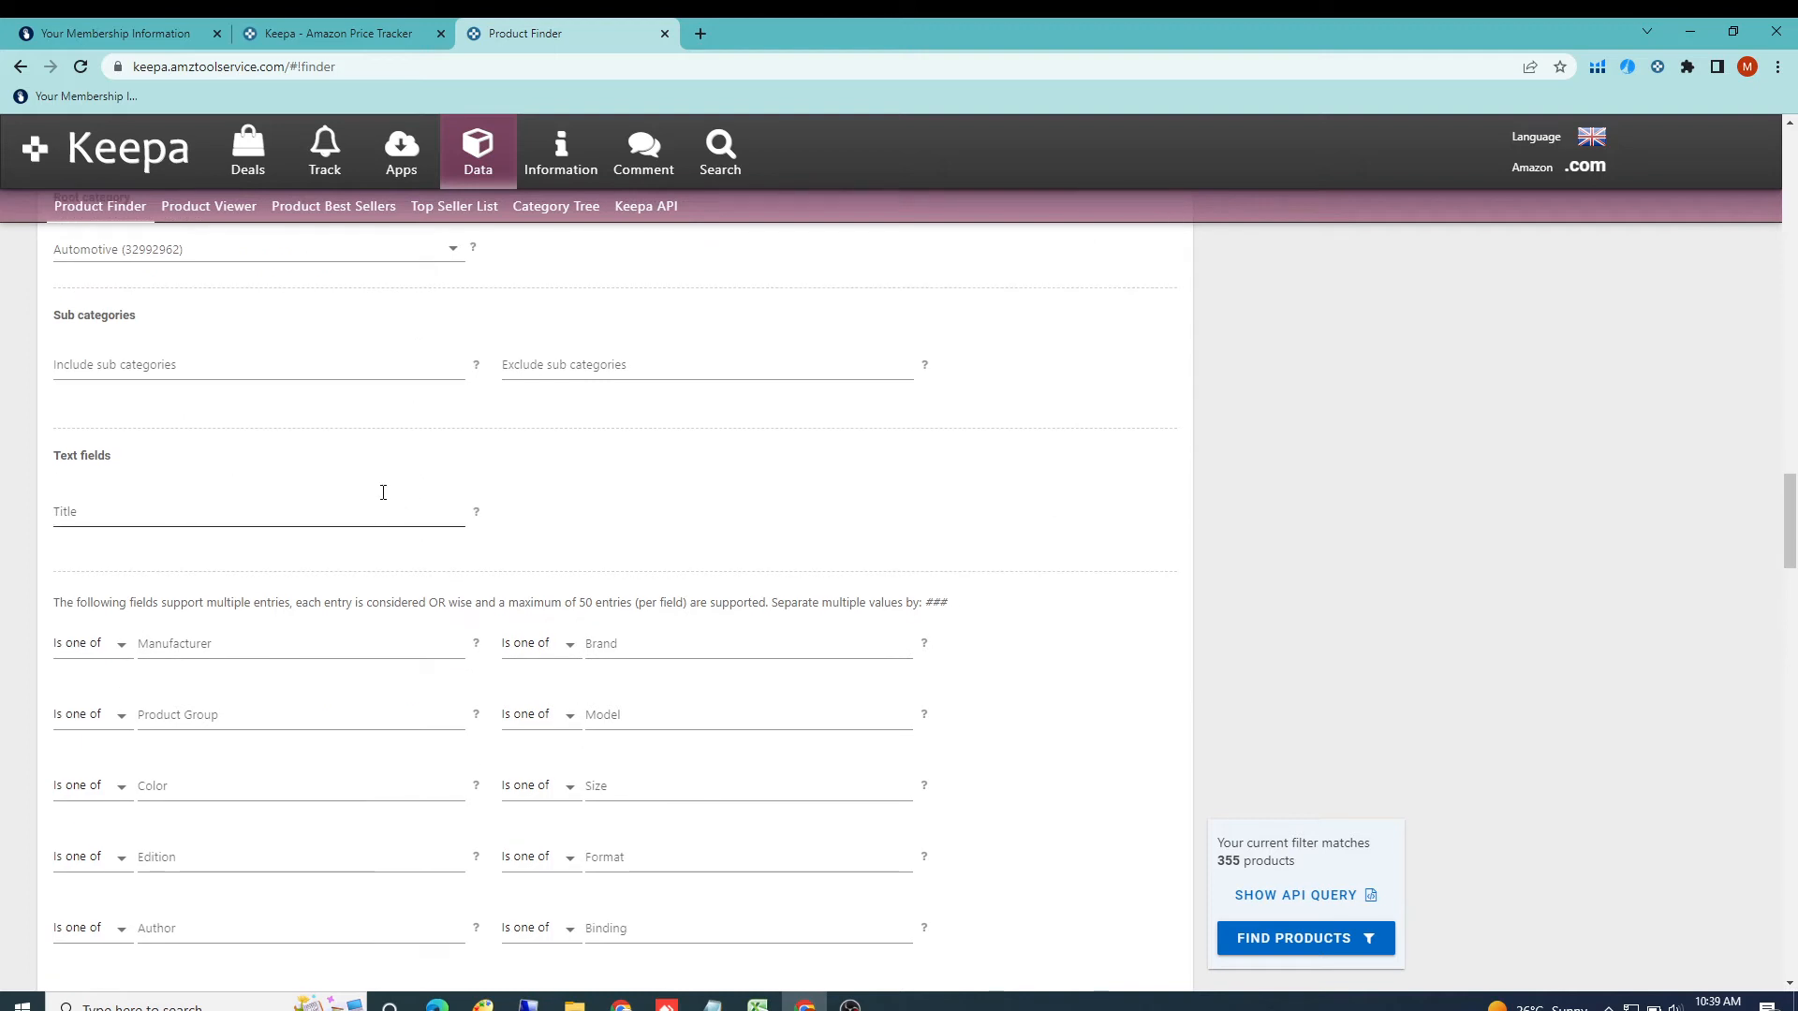
scroll(383, 492, down, 4)
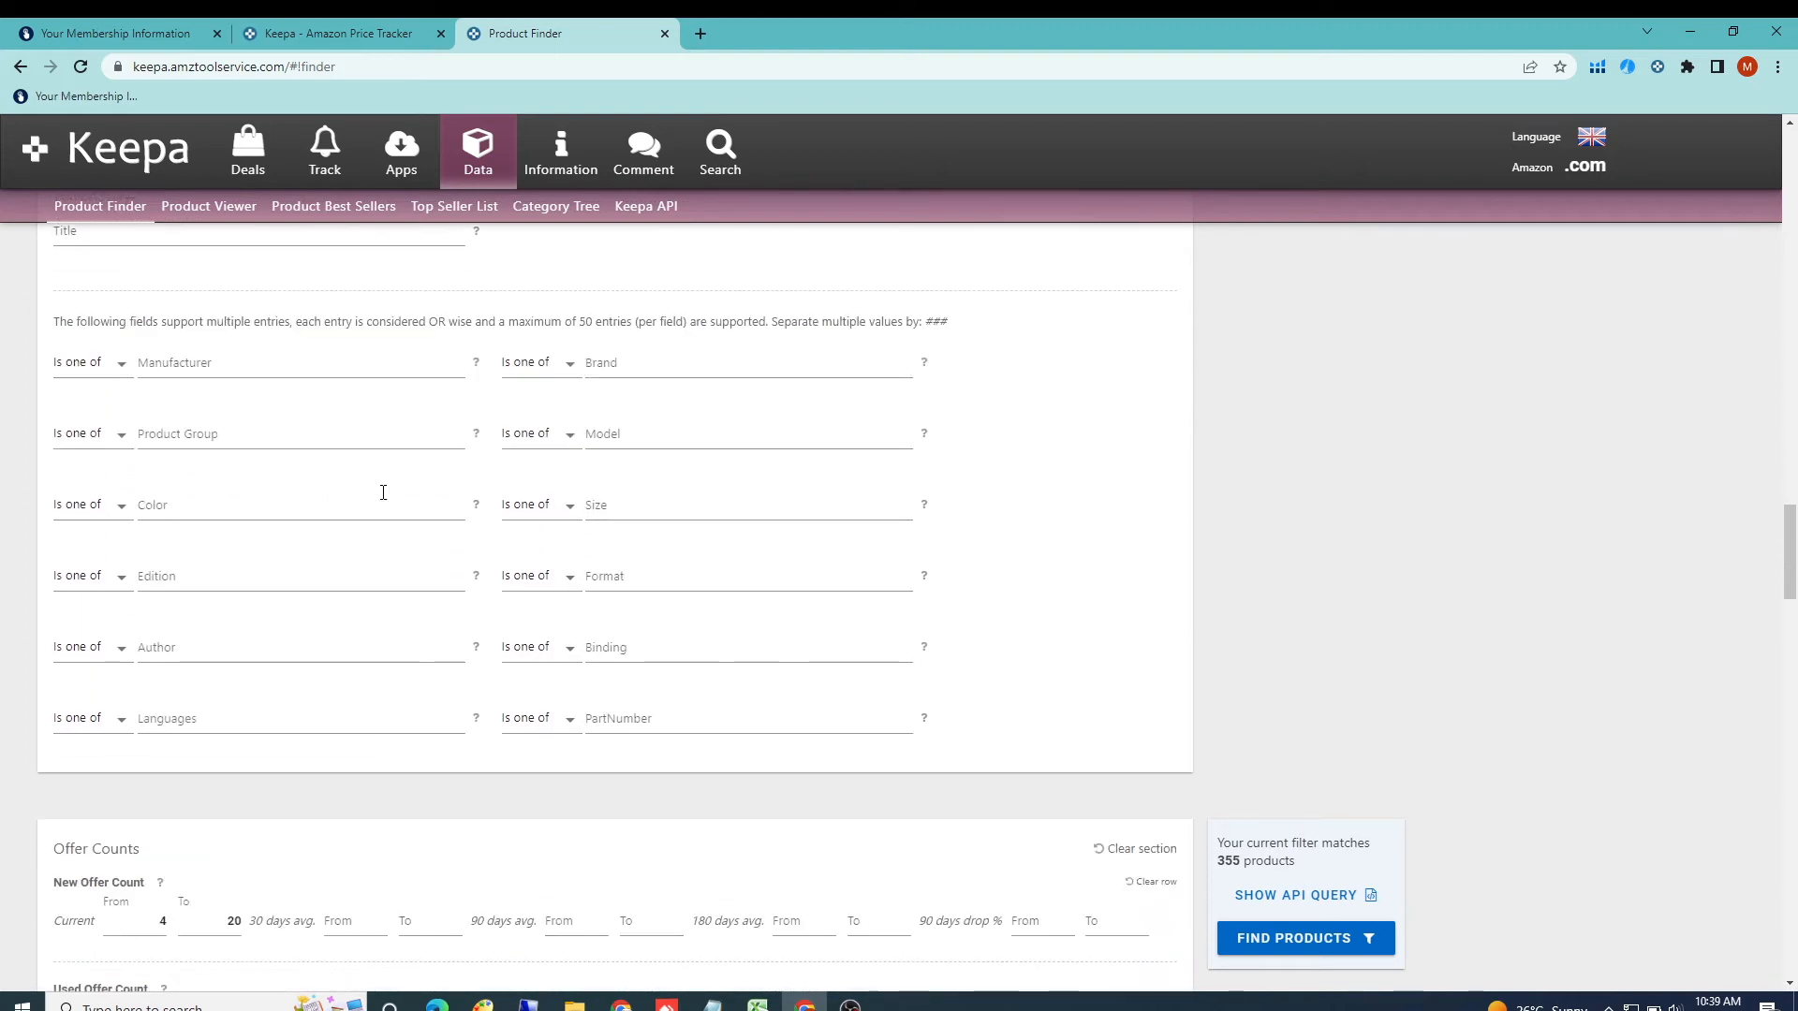
- Examine the New Offer Count range and the minimum New, FBA live offers in the Offer Counts section
scroll(383, 493, down, 4)
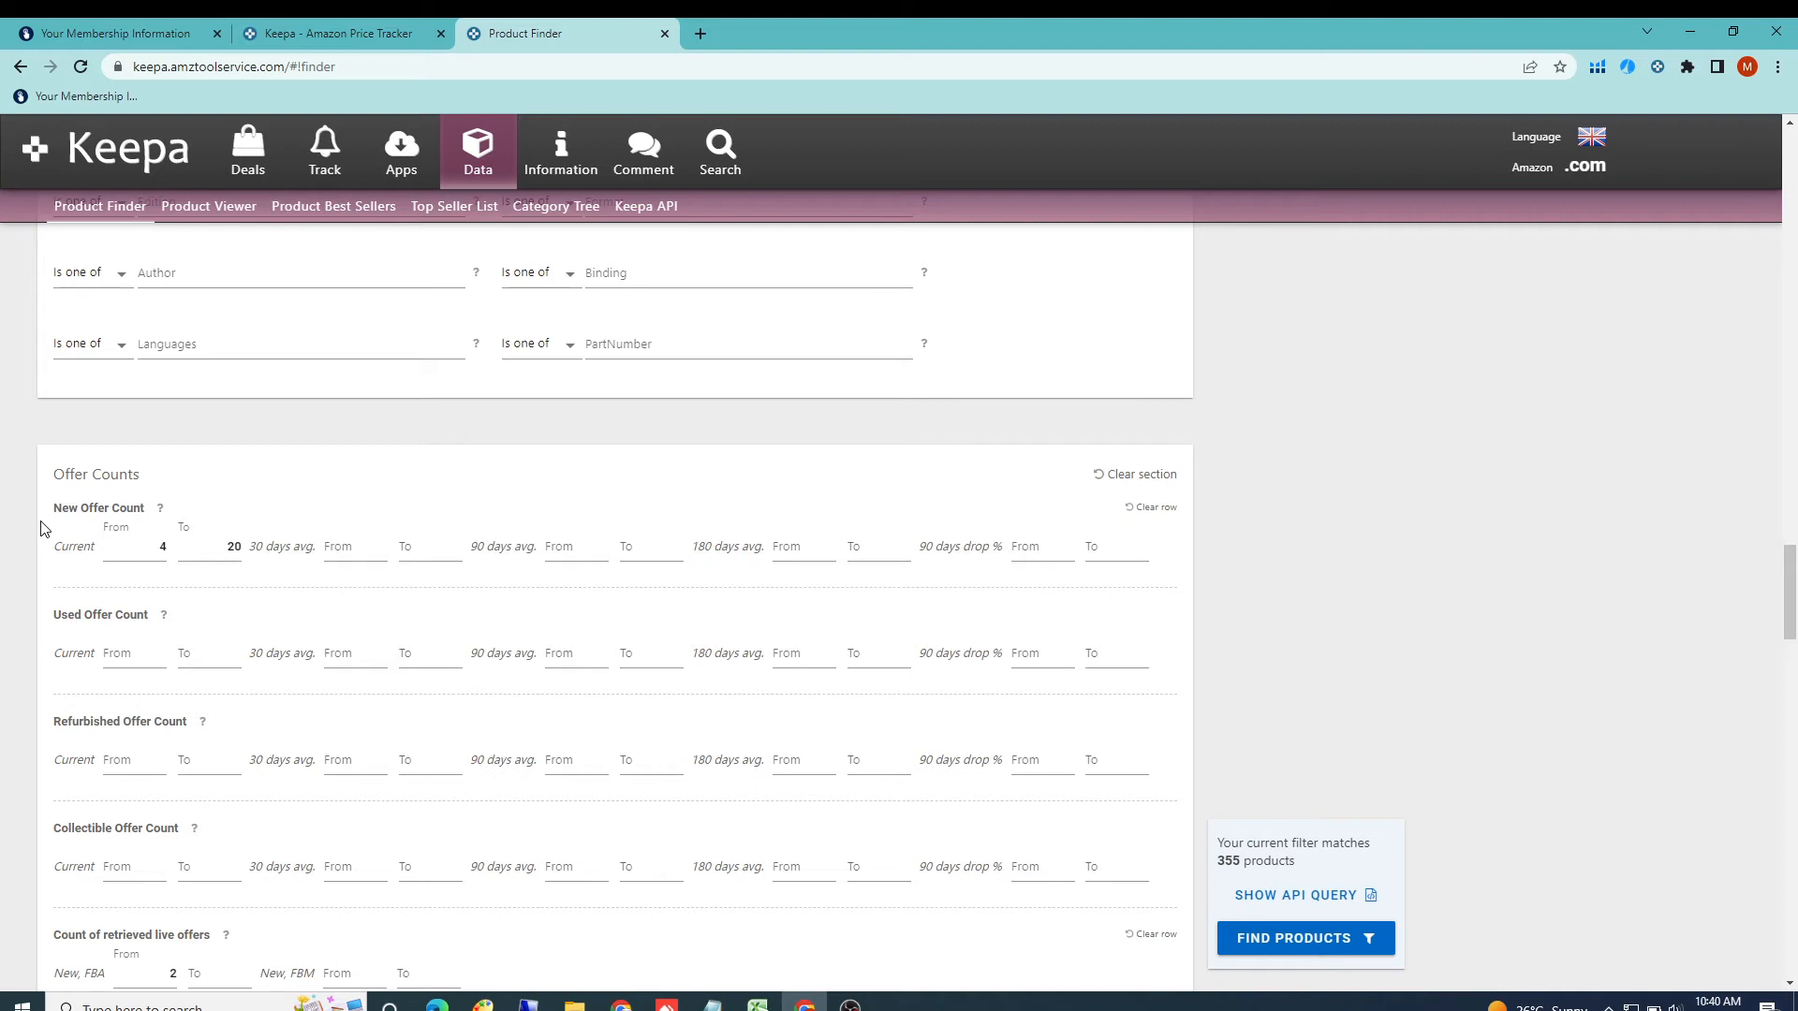
scroll(318, 566, down, 1)
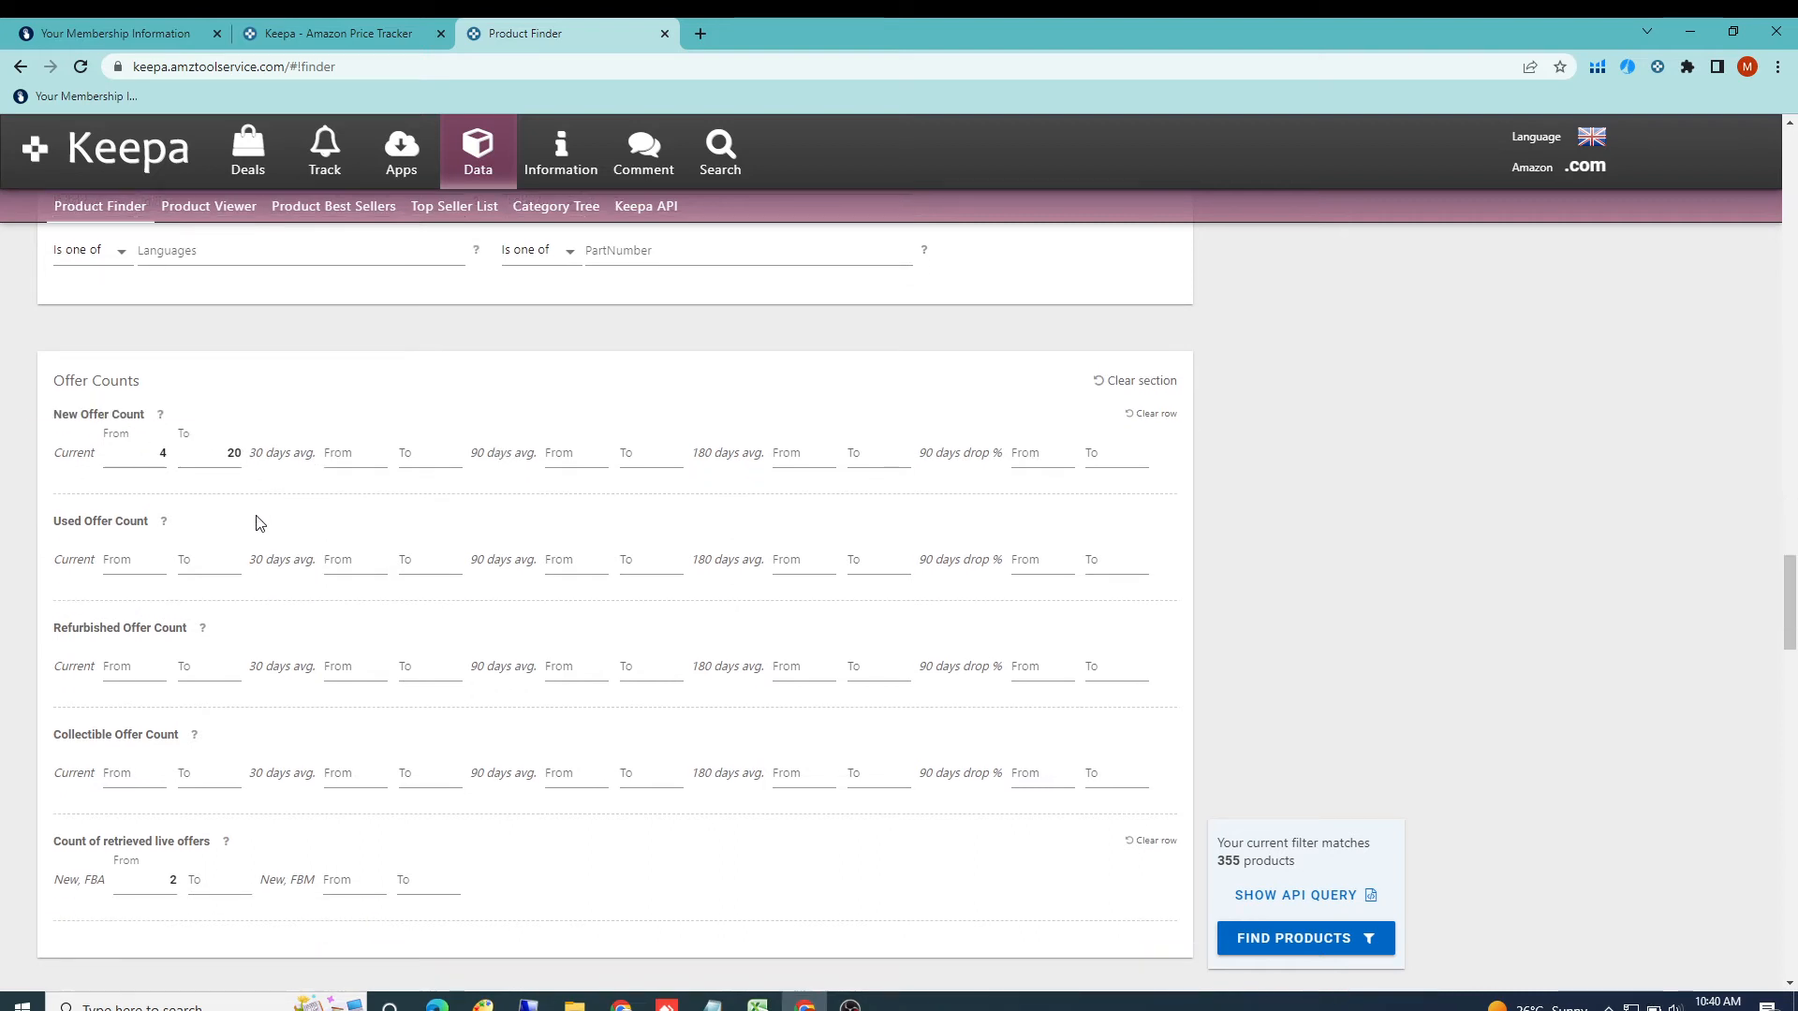
scroll(260, 524, down, 2)
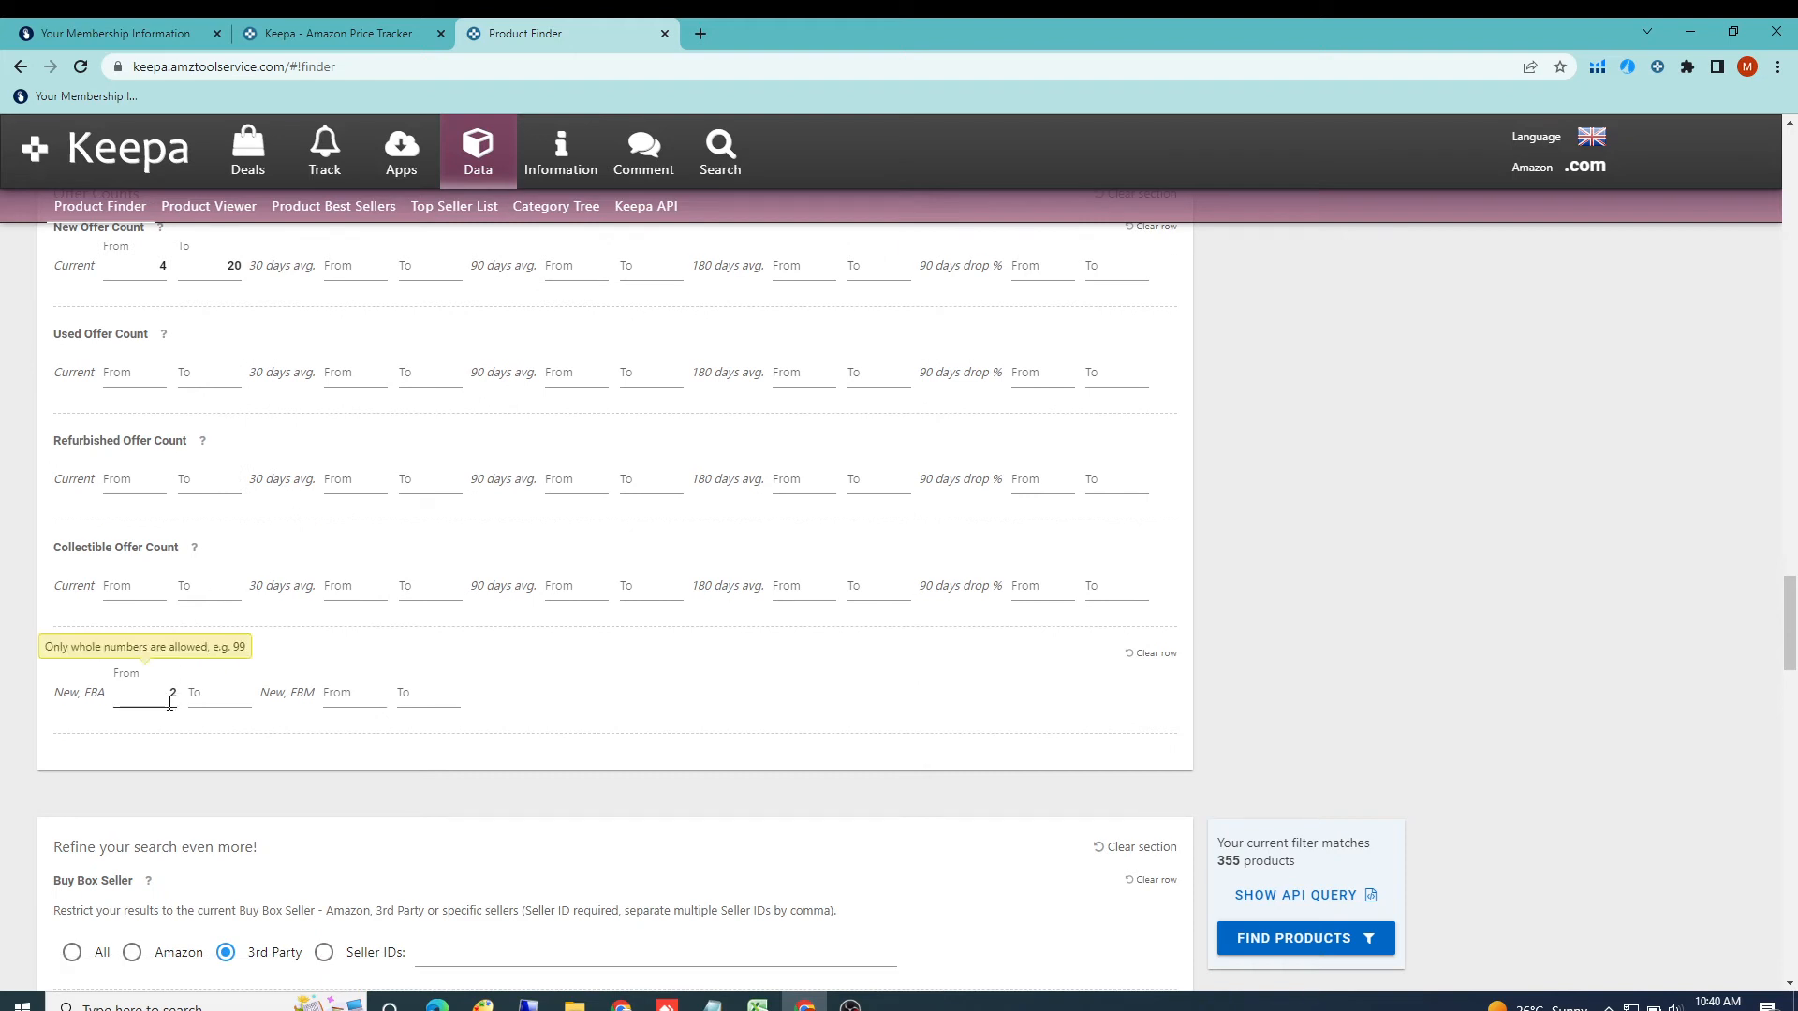
drag(170, 702, 179, 704)
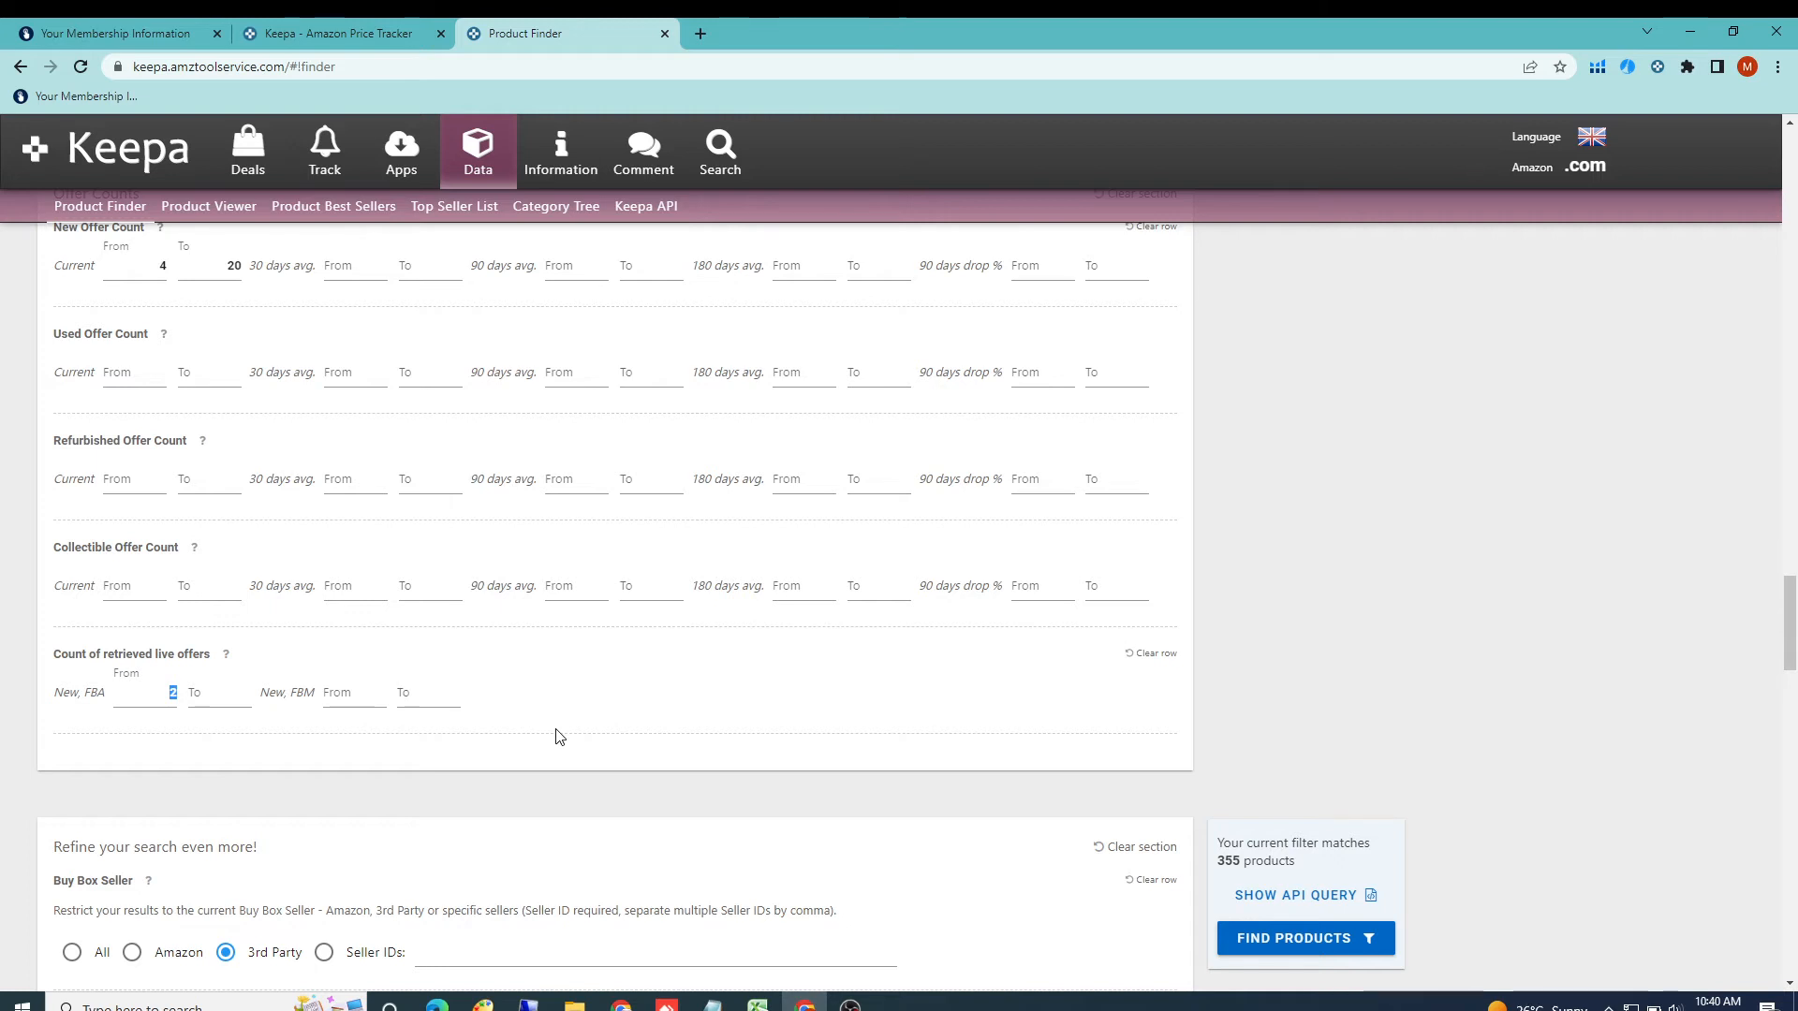
scroll(555, 737, down, 1)
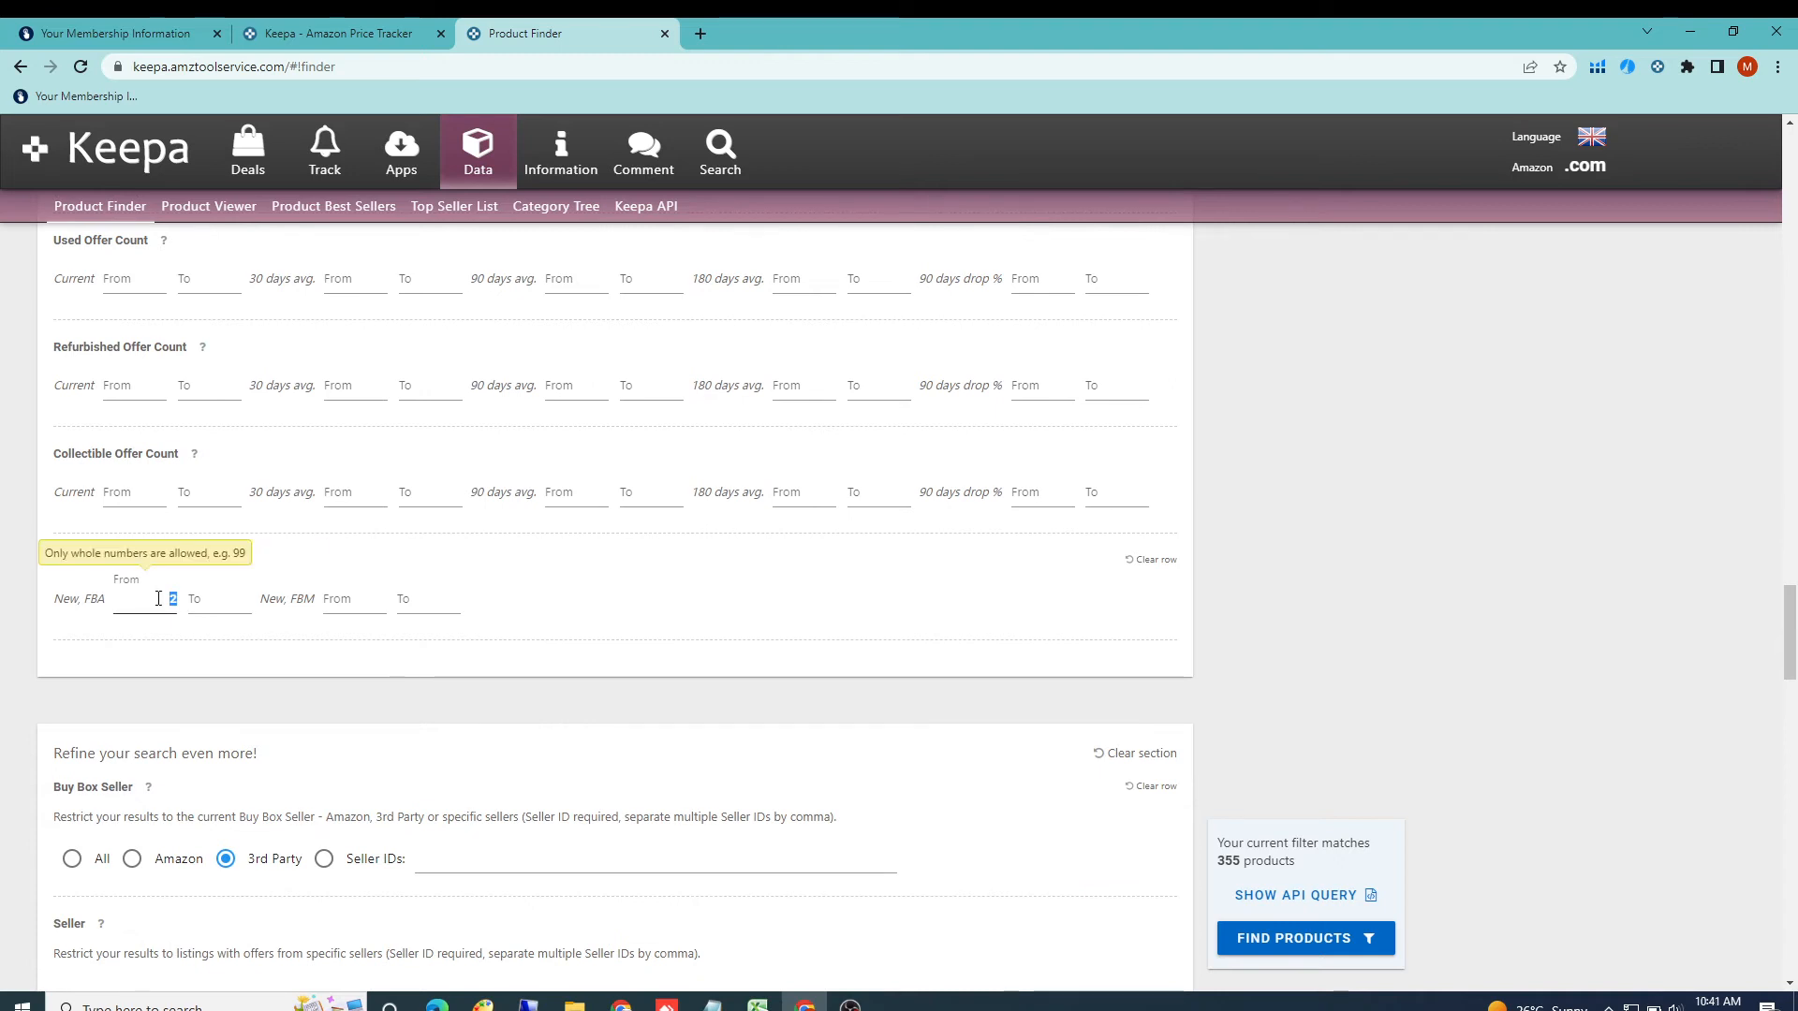
- Review the Buy Box Seller, Seller and additional Buy Box settings in the search refinement section
scroll(159, 598, down, 2)
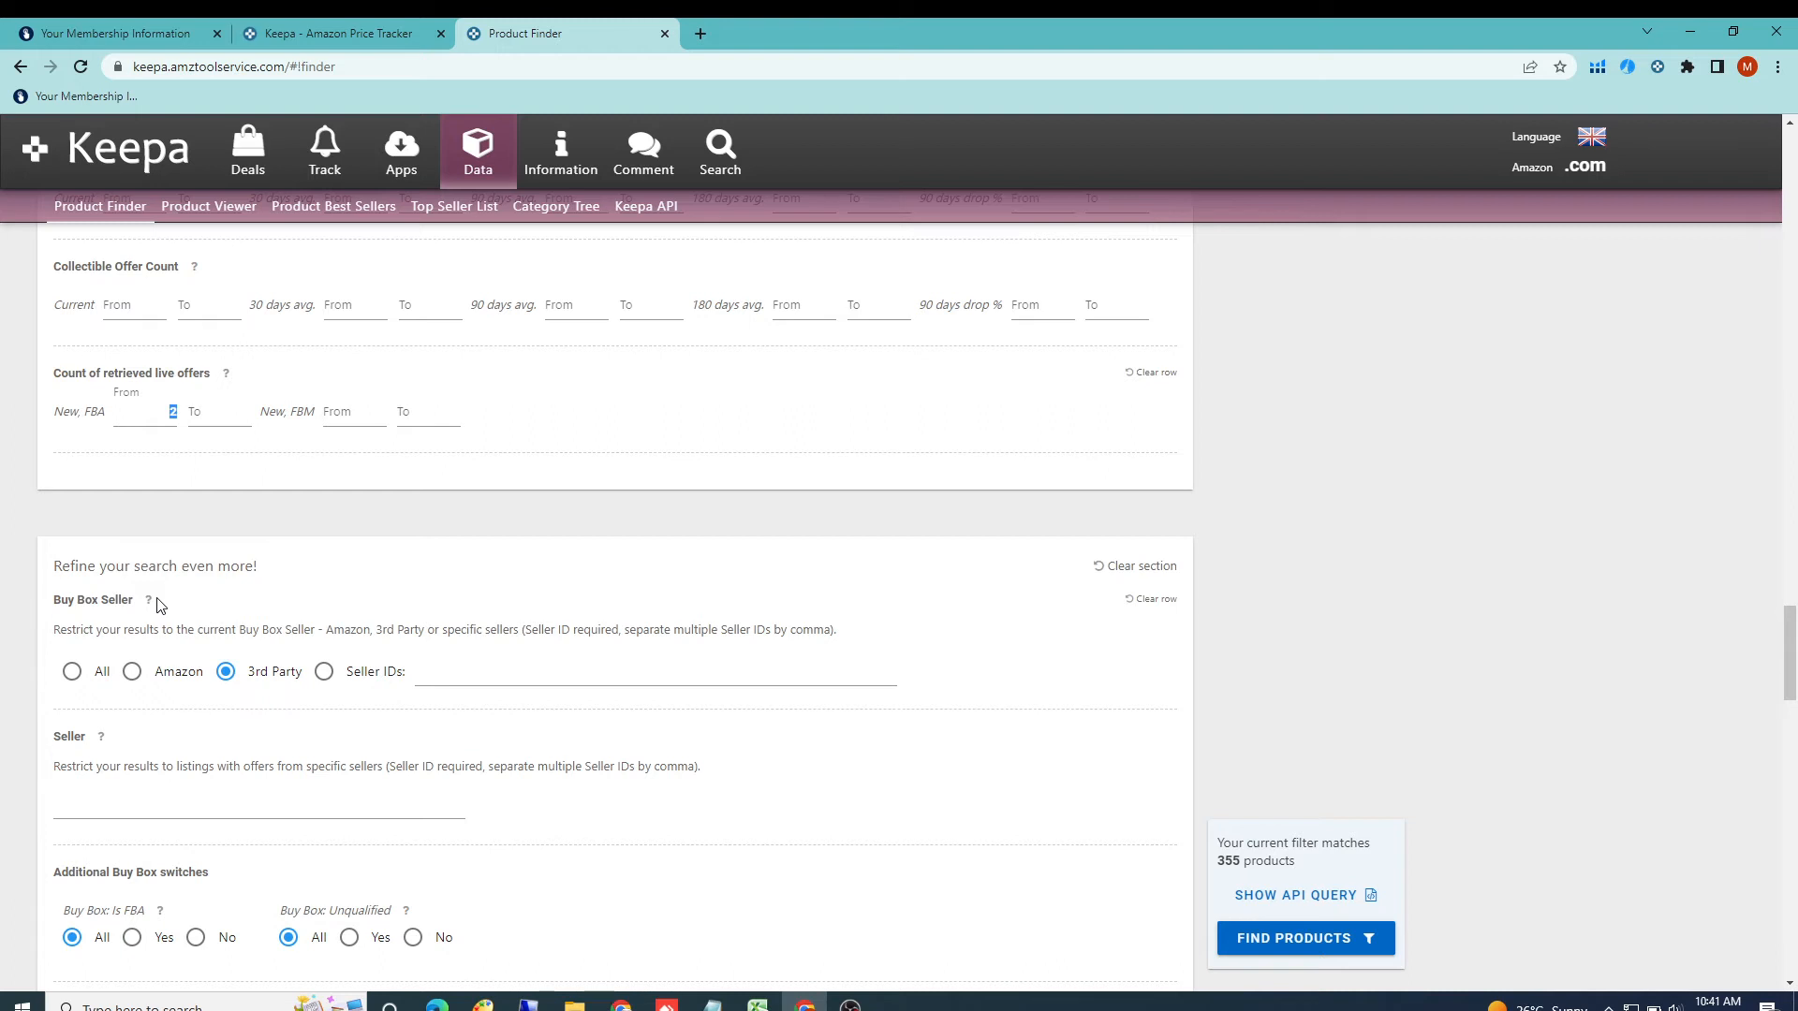
scroll(158, 604, down, 1)
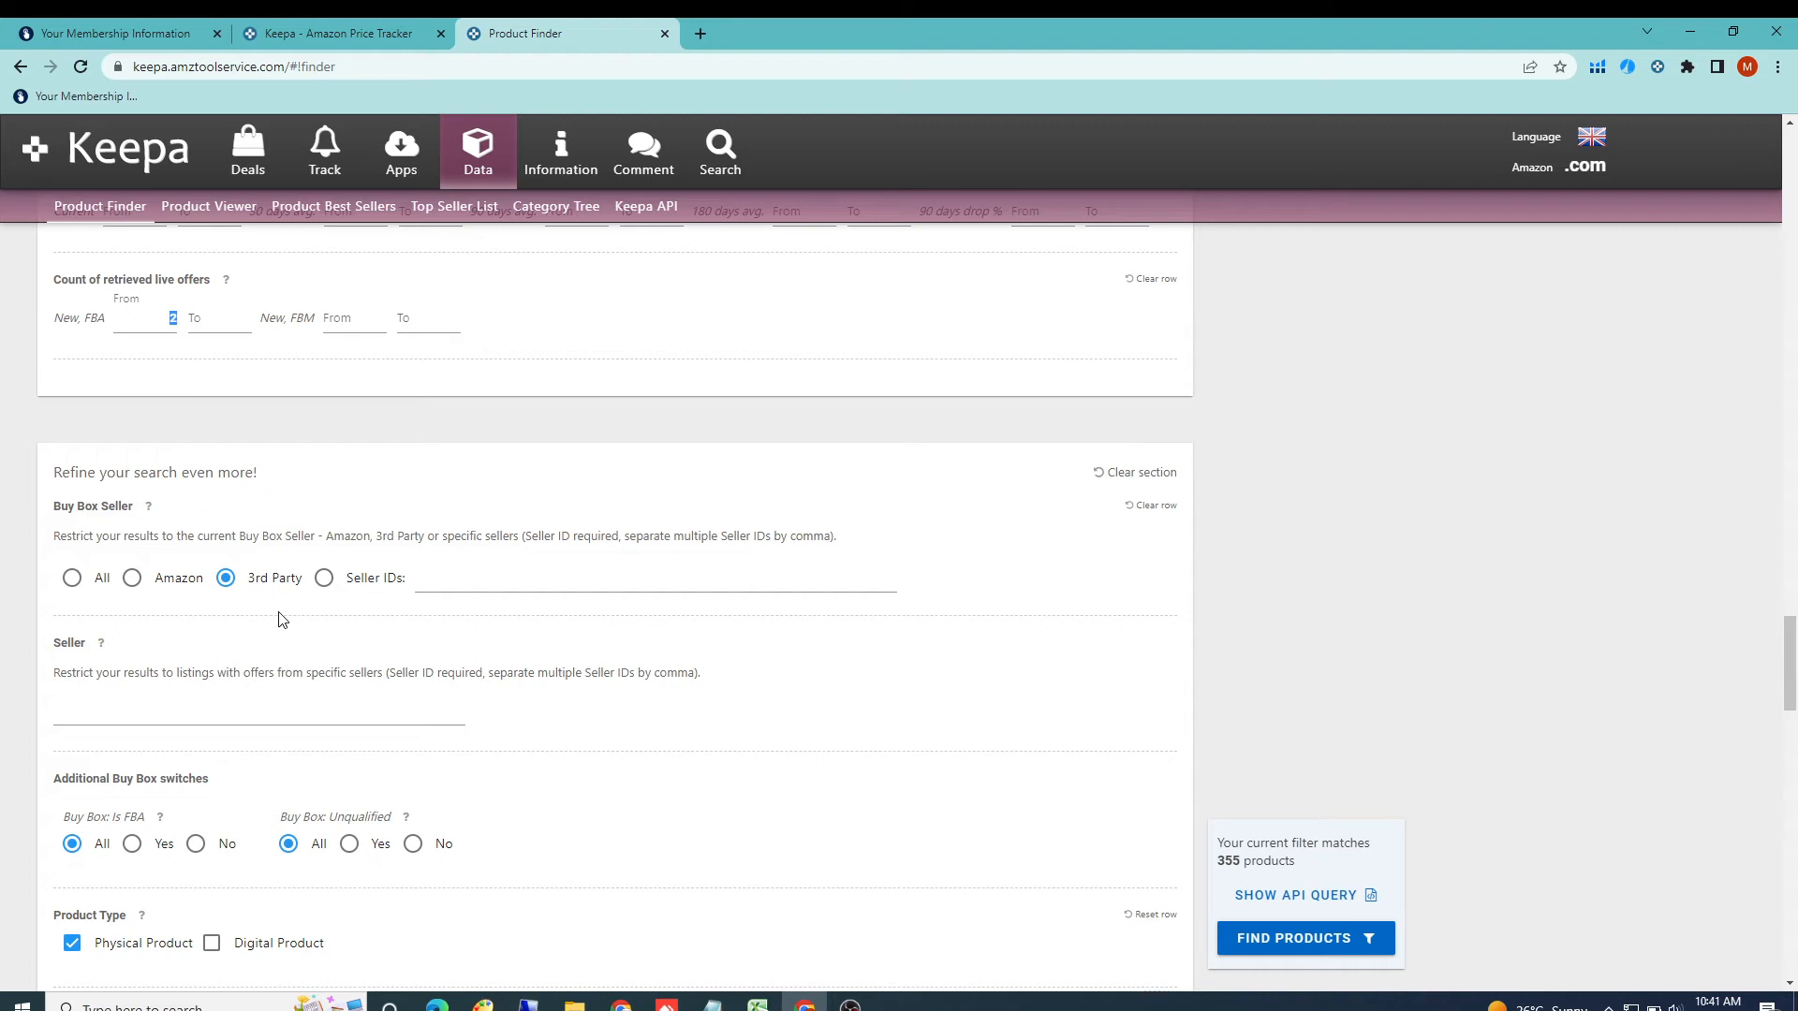
scroll(277, 619, down, 1)
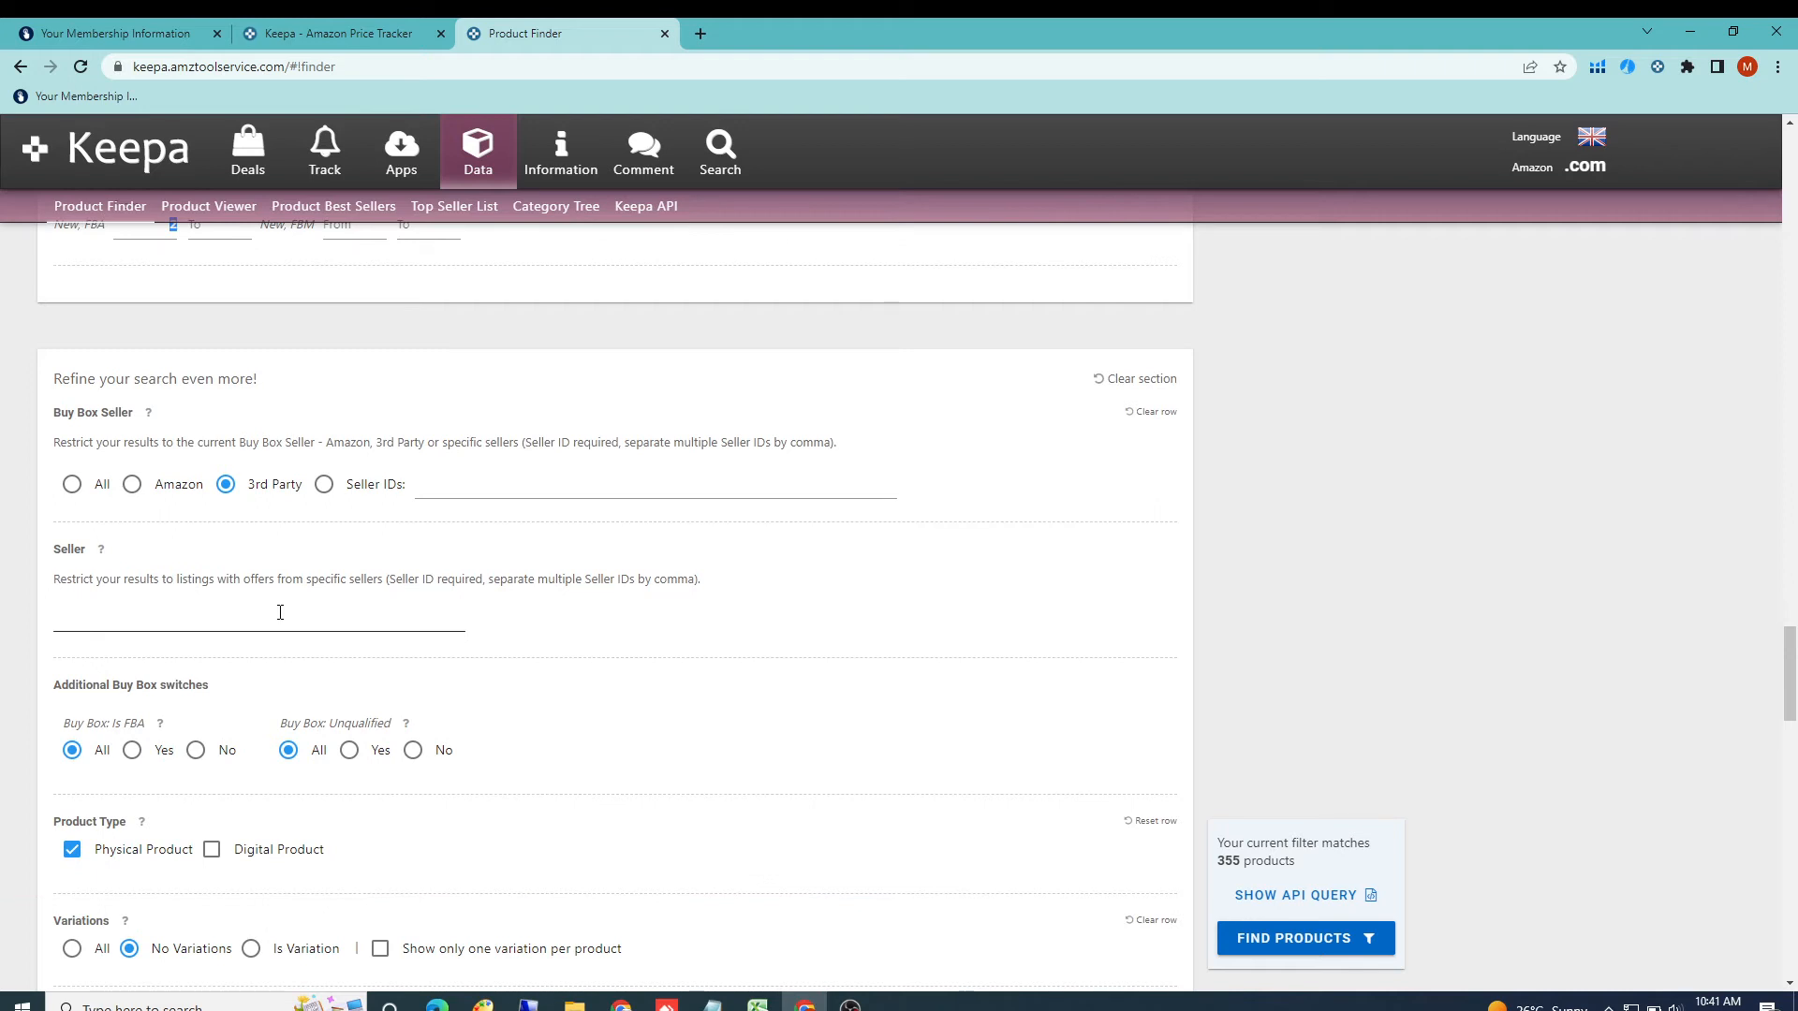
scroll(293, 553, down, 1)
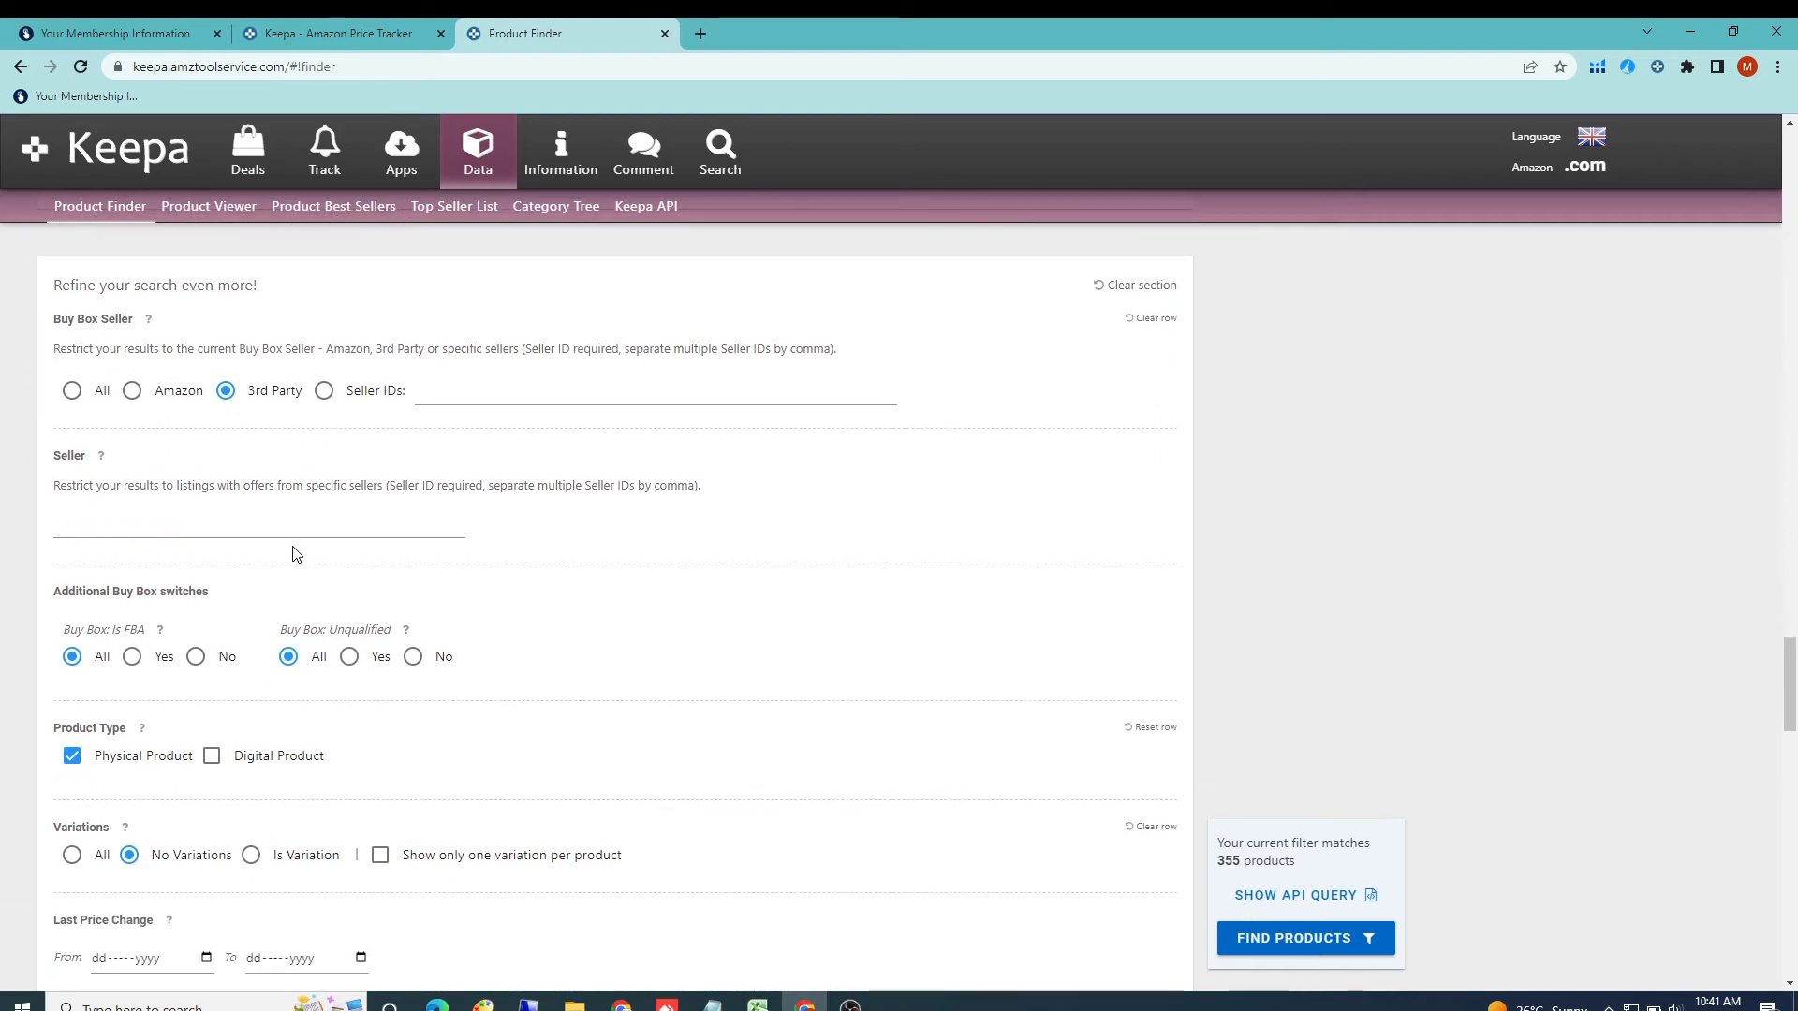
scroll(293, 554, down, 1)
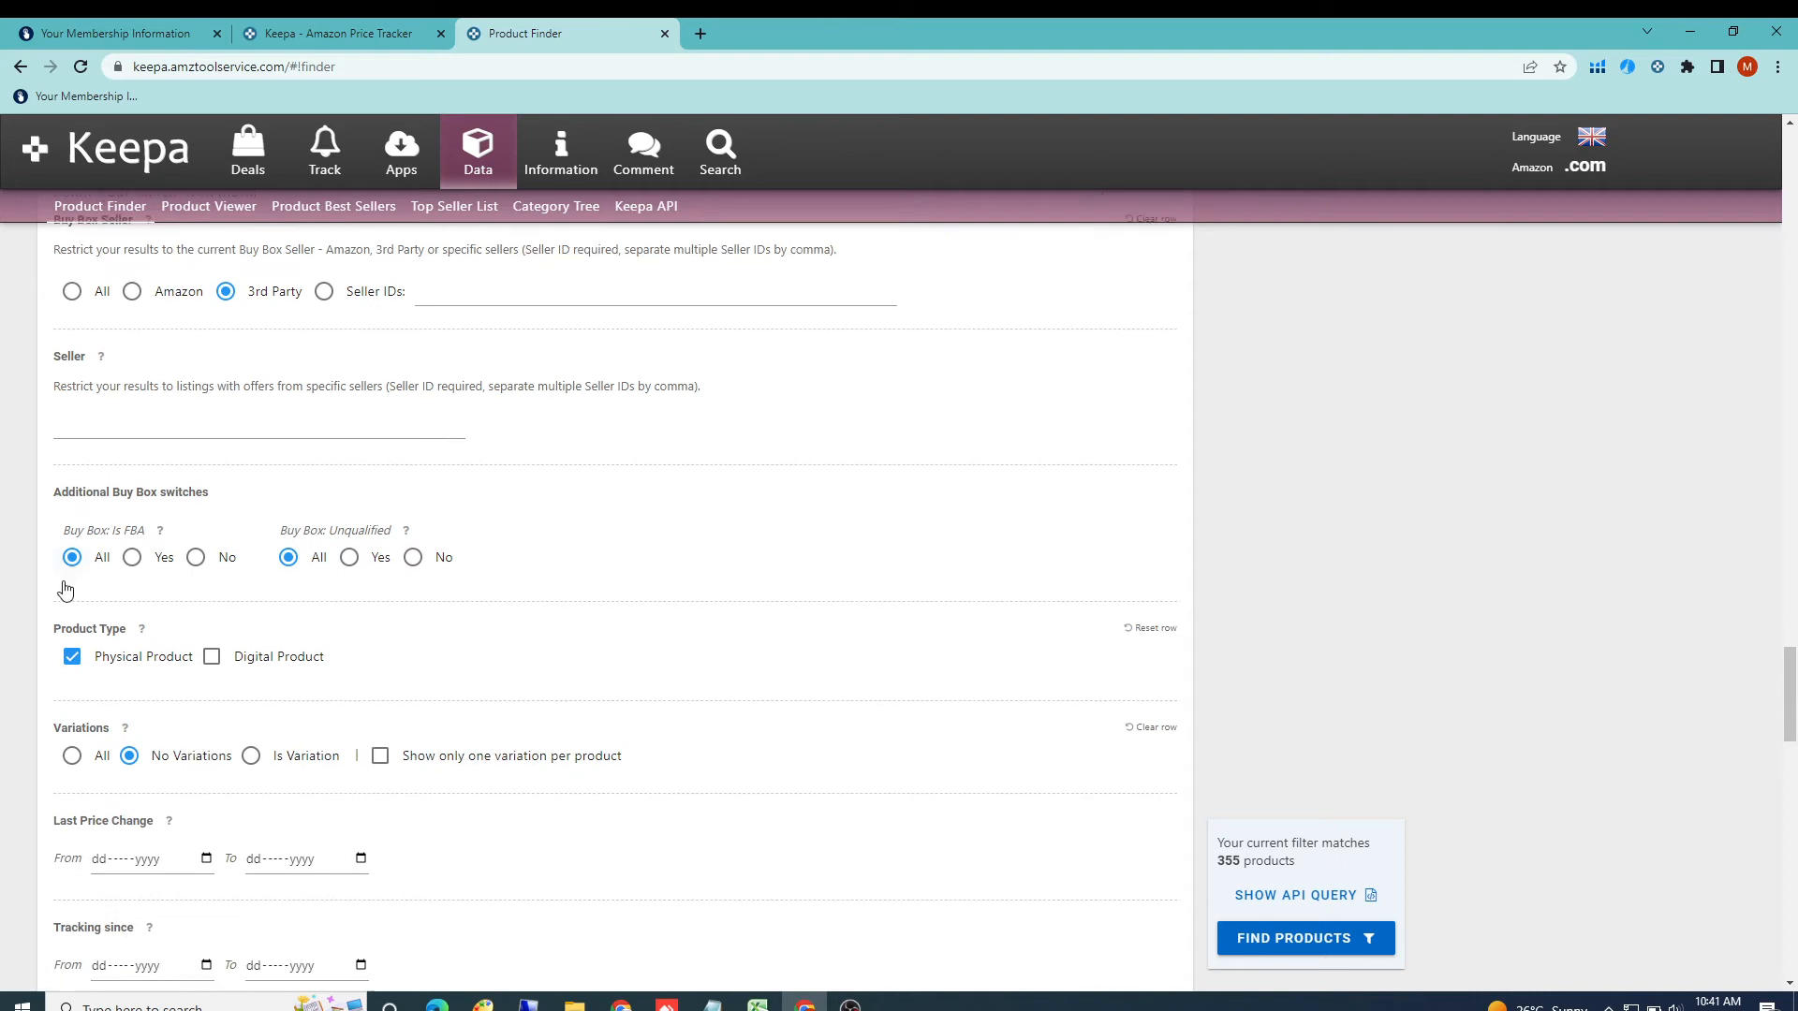
- Include Digital Product in the Product Type filter and exclude it again
scroll(64, 589, down, 1)
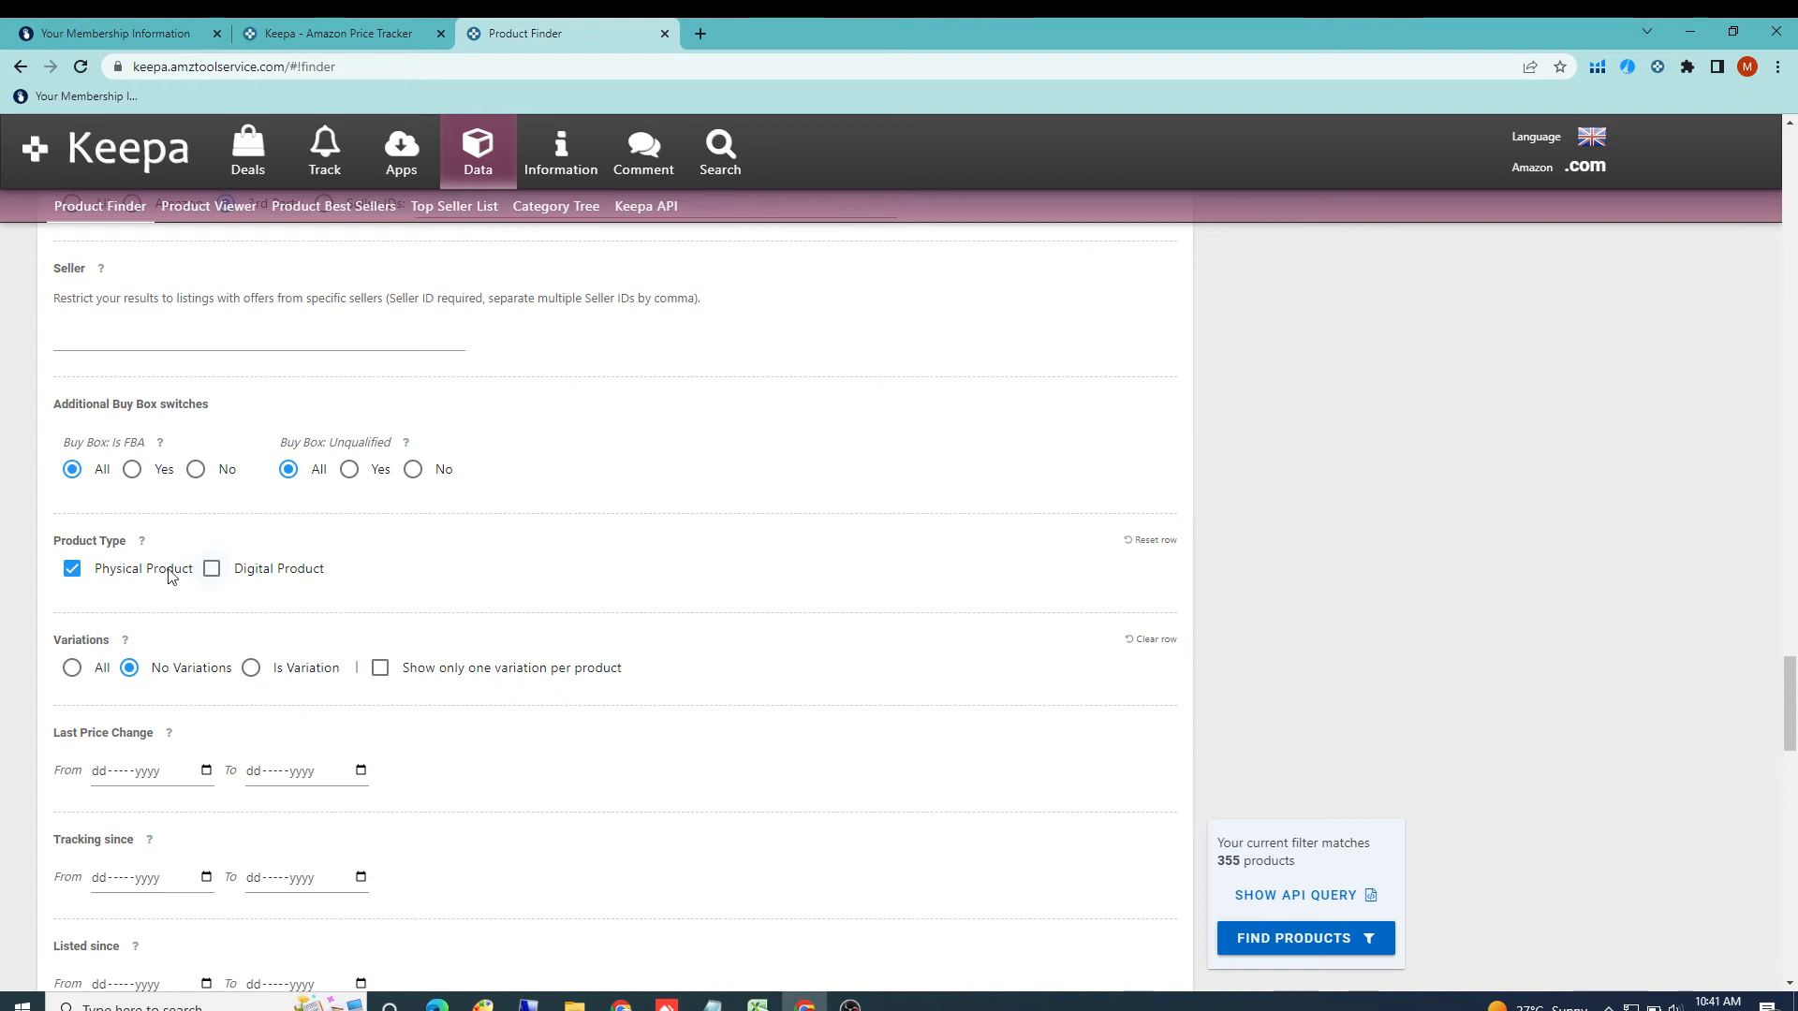
scroll(221, 506, down, 1)
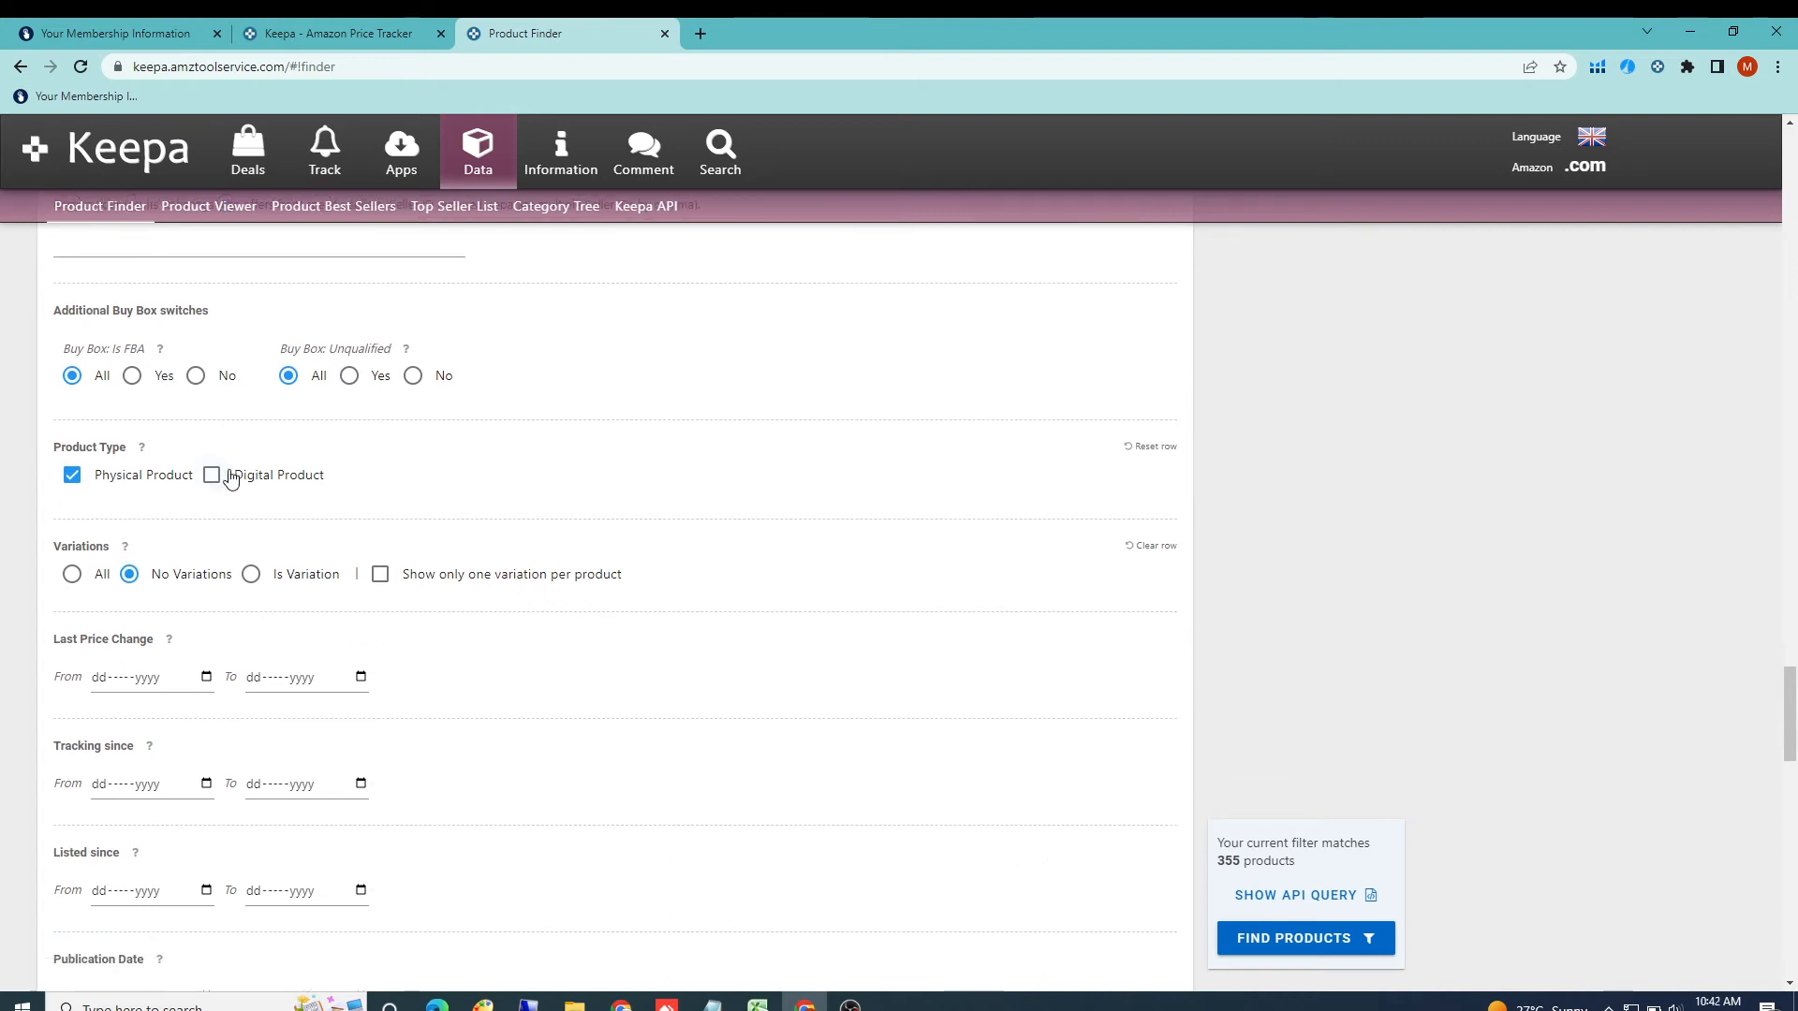
click(212, 477)
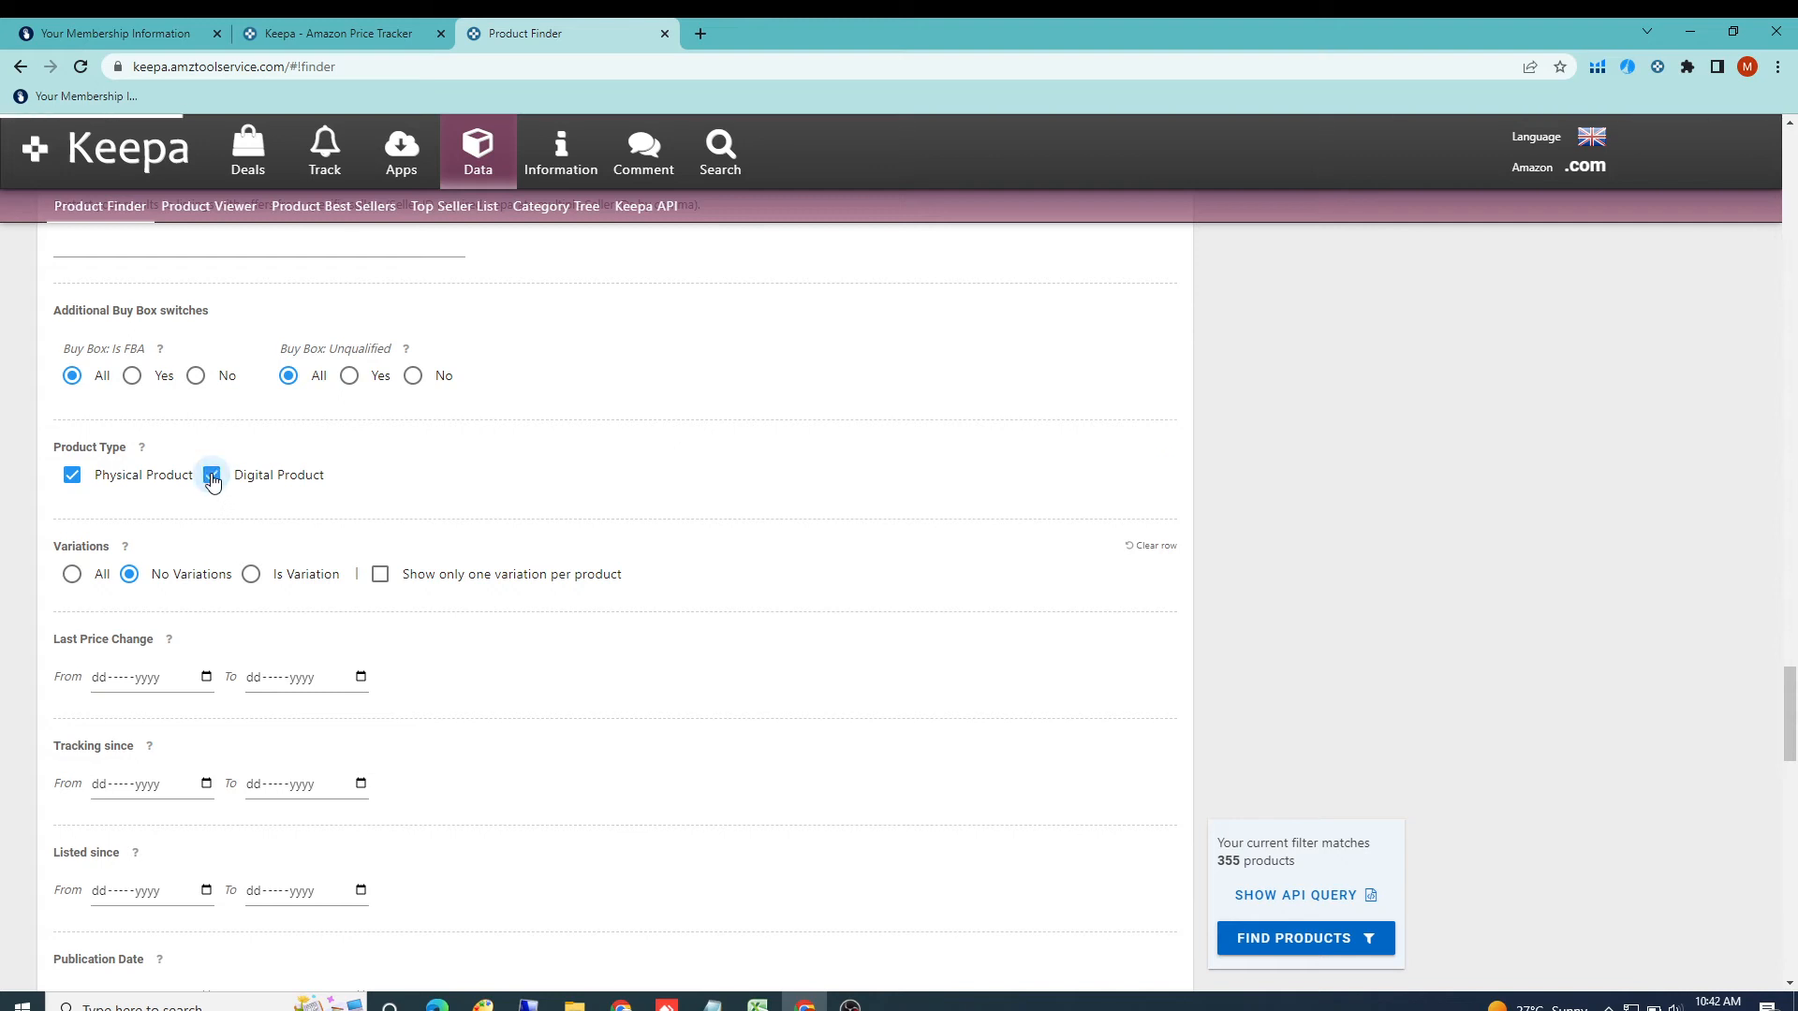
click(213, 475)
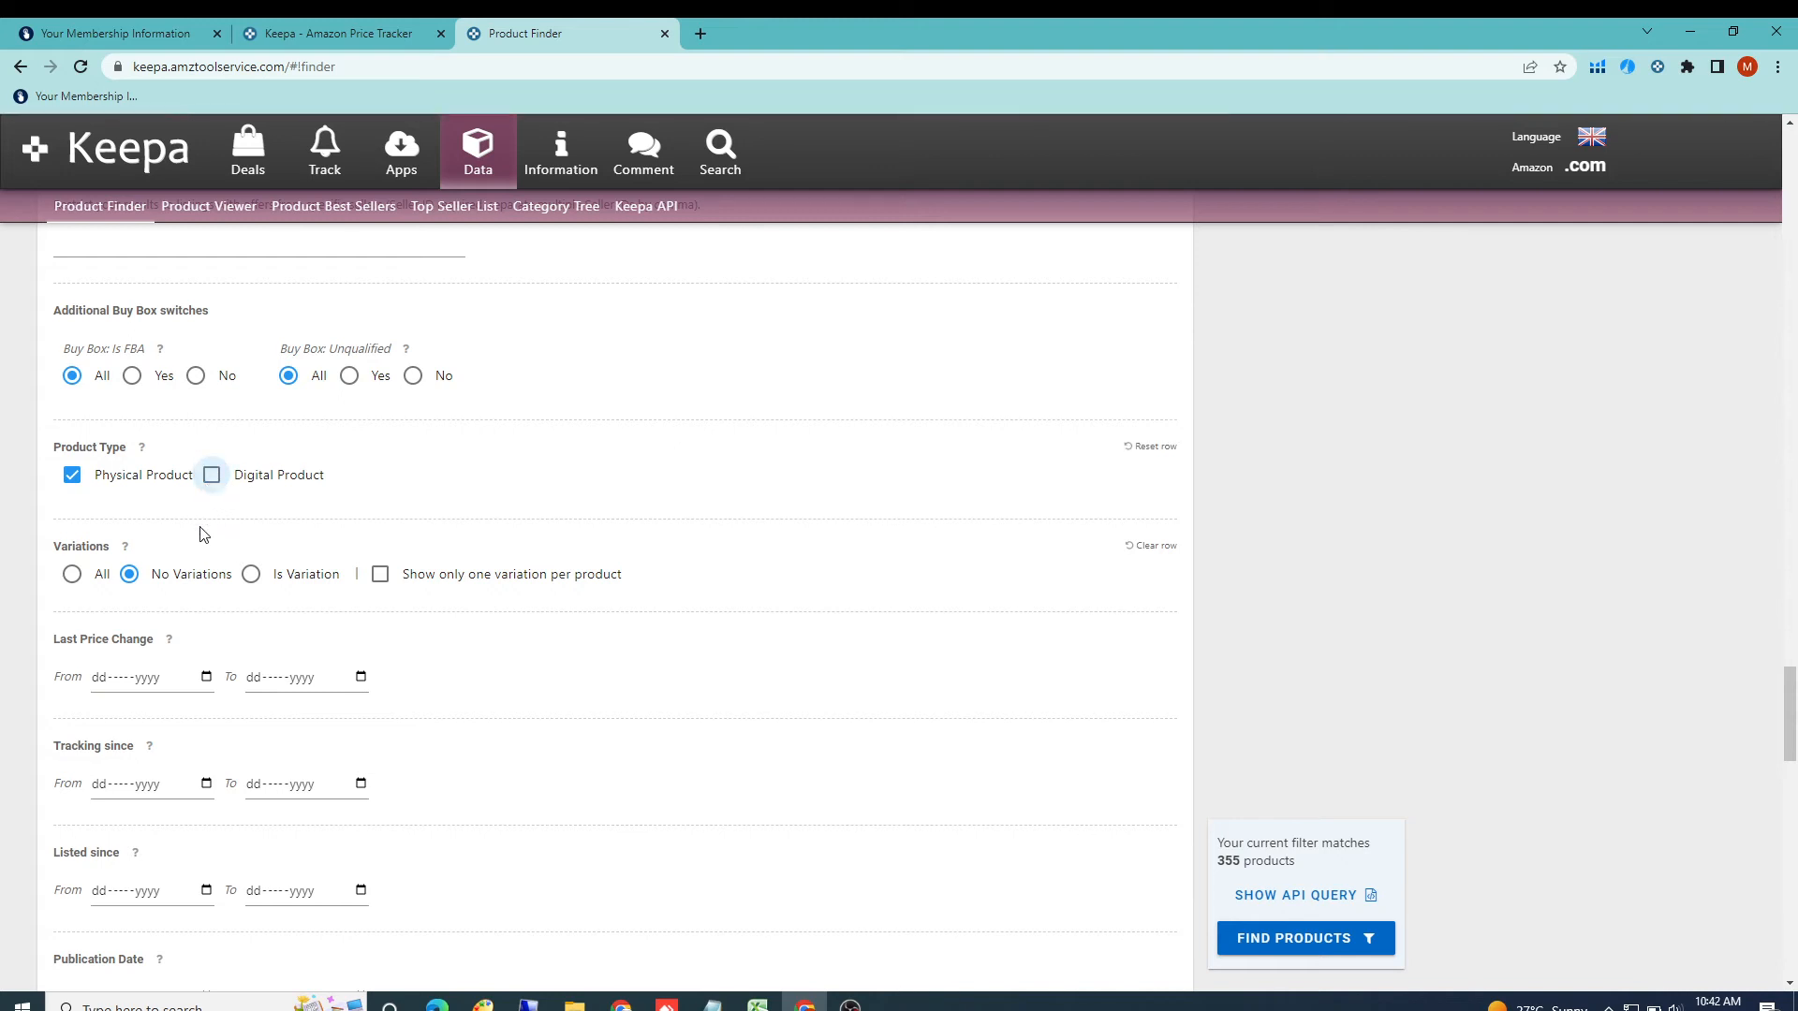
- Examine the Variations filter and the date filters below it
scroll(204, 534, down, 1)
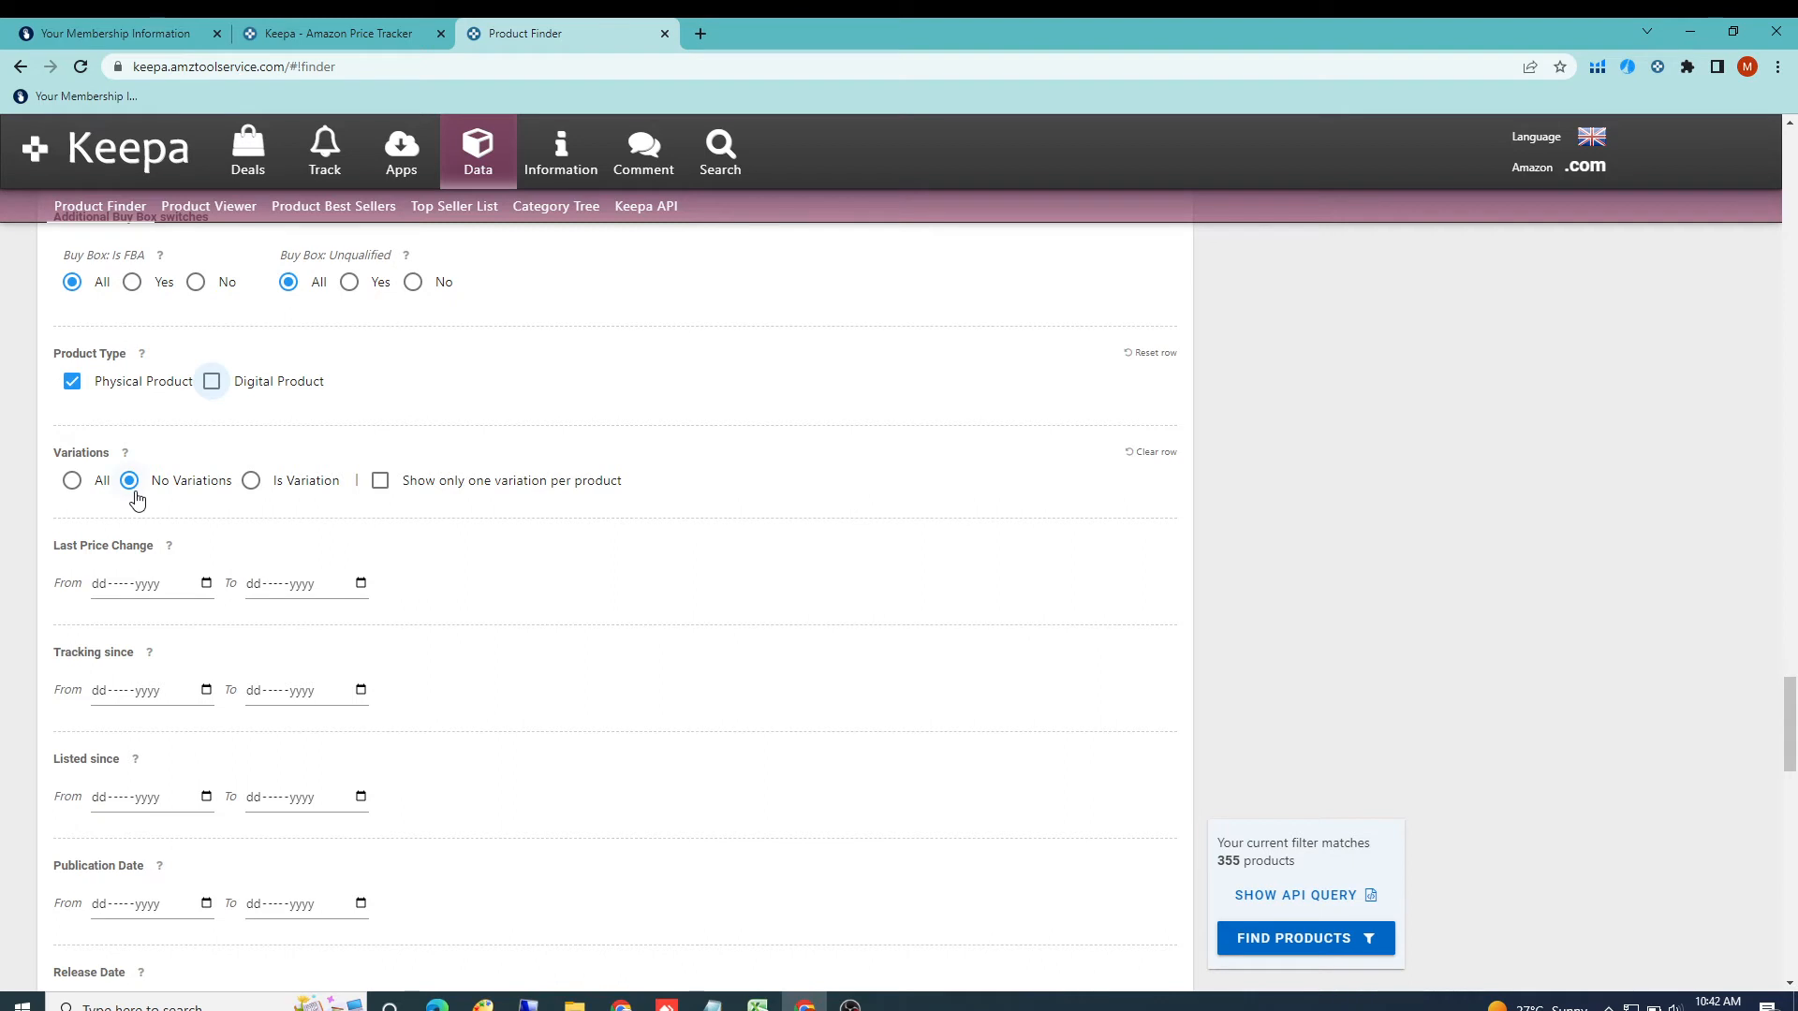
scroll(137, 501, down, 1)
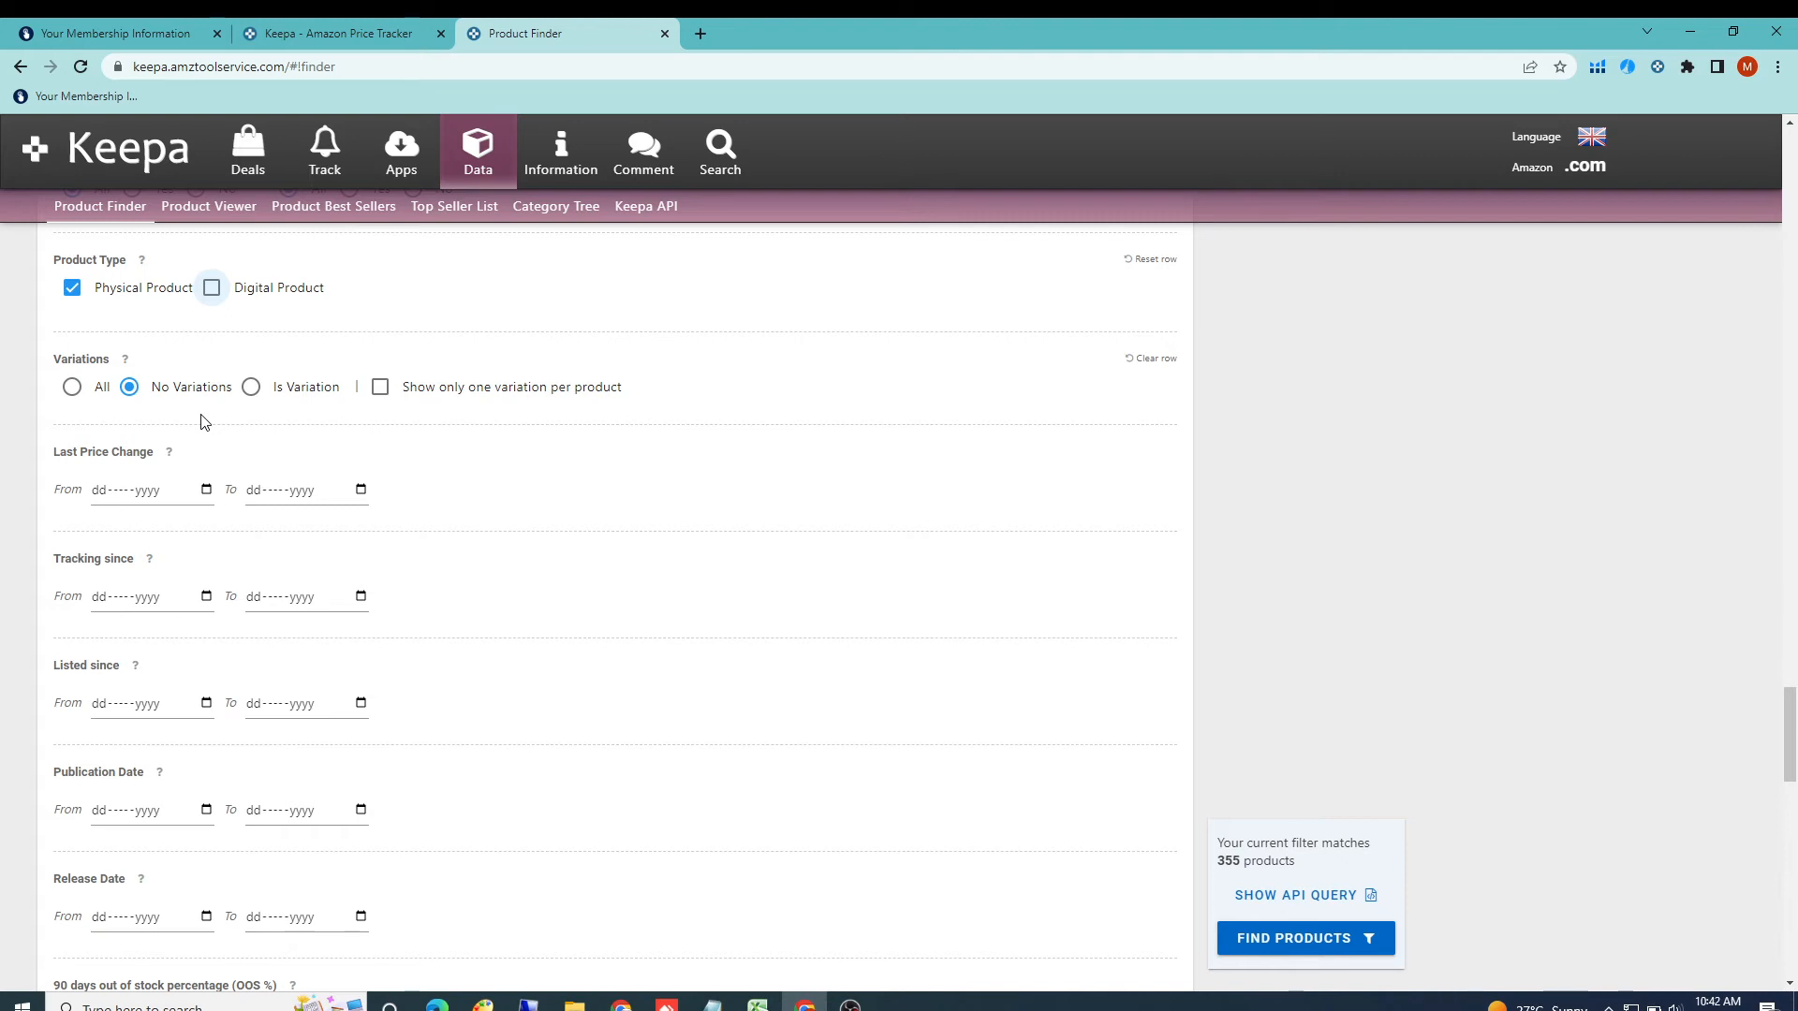
scroll(332, 438, up, 1)
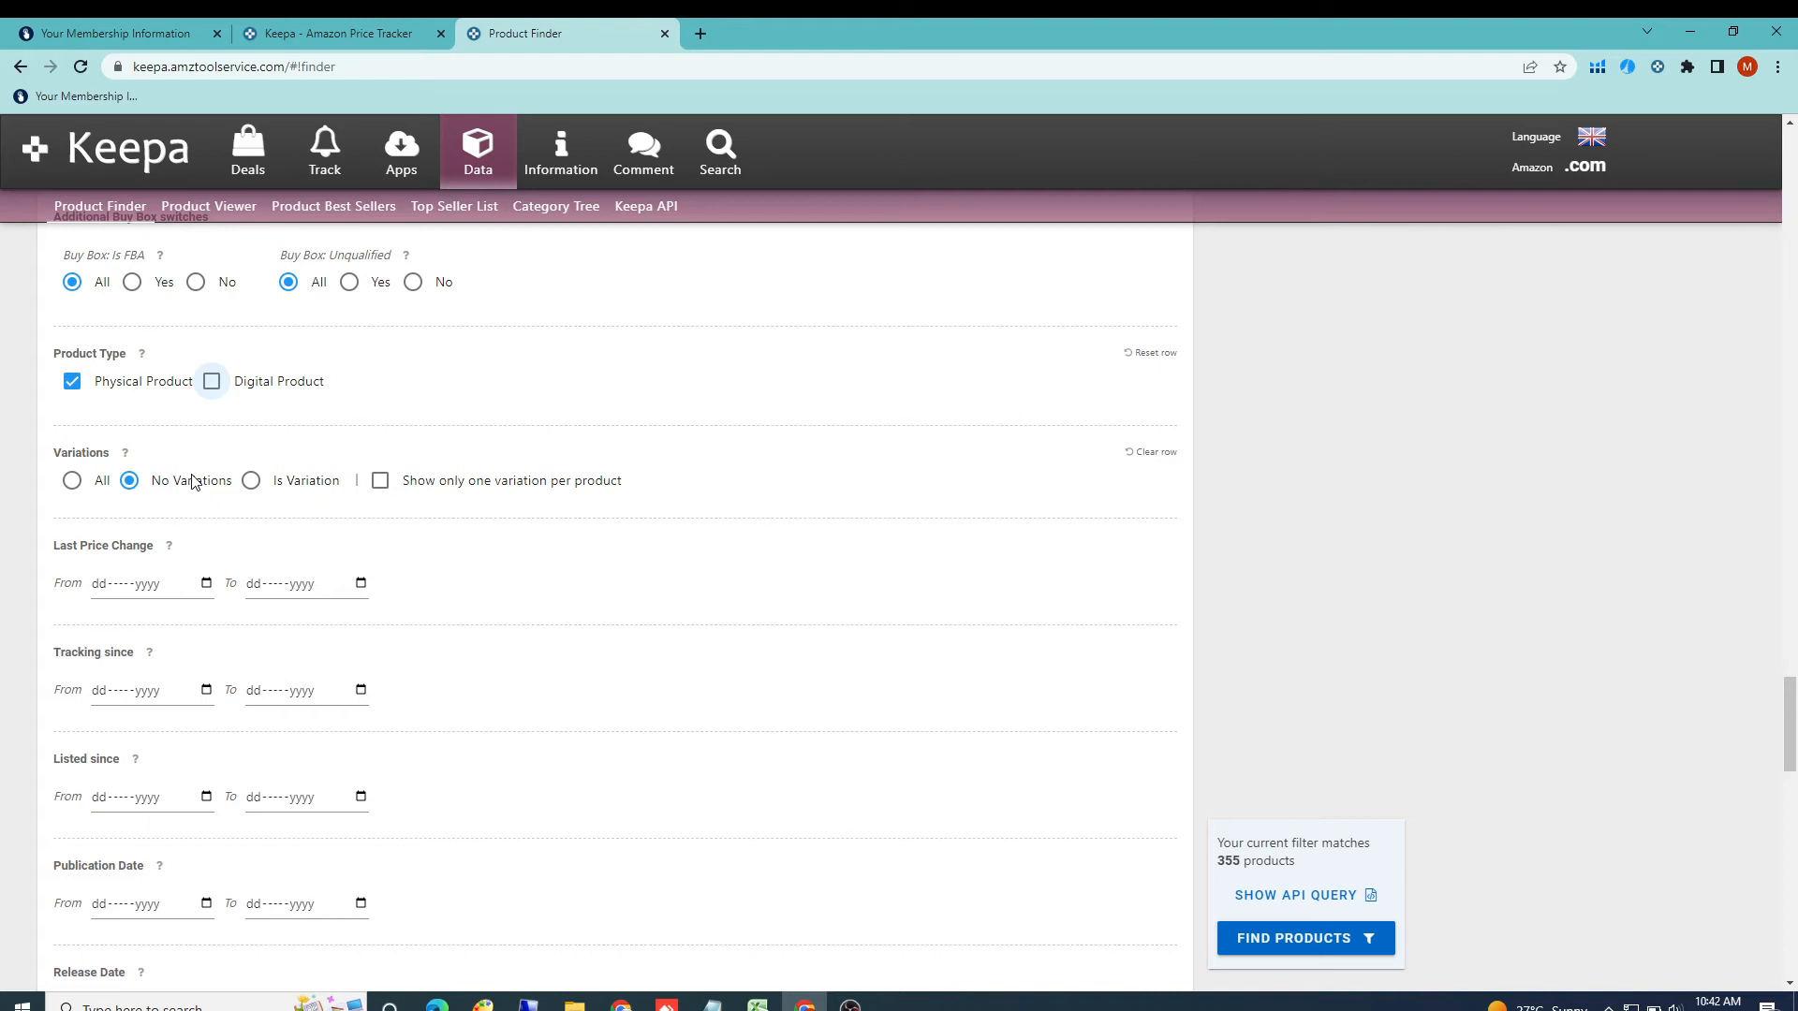
- Examine the date filters, then the Rating, Review Count and Availability of the Amazon offer filters
scroll(192, 482, down, 1)
scroll(193, 482, down, 2)
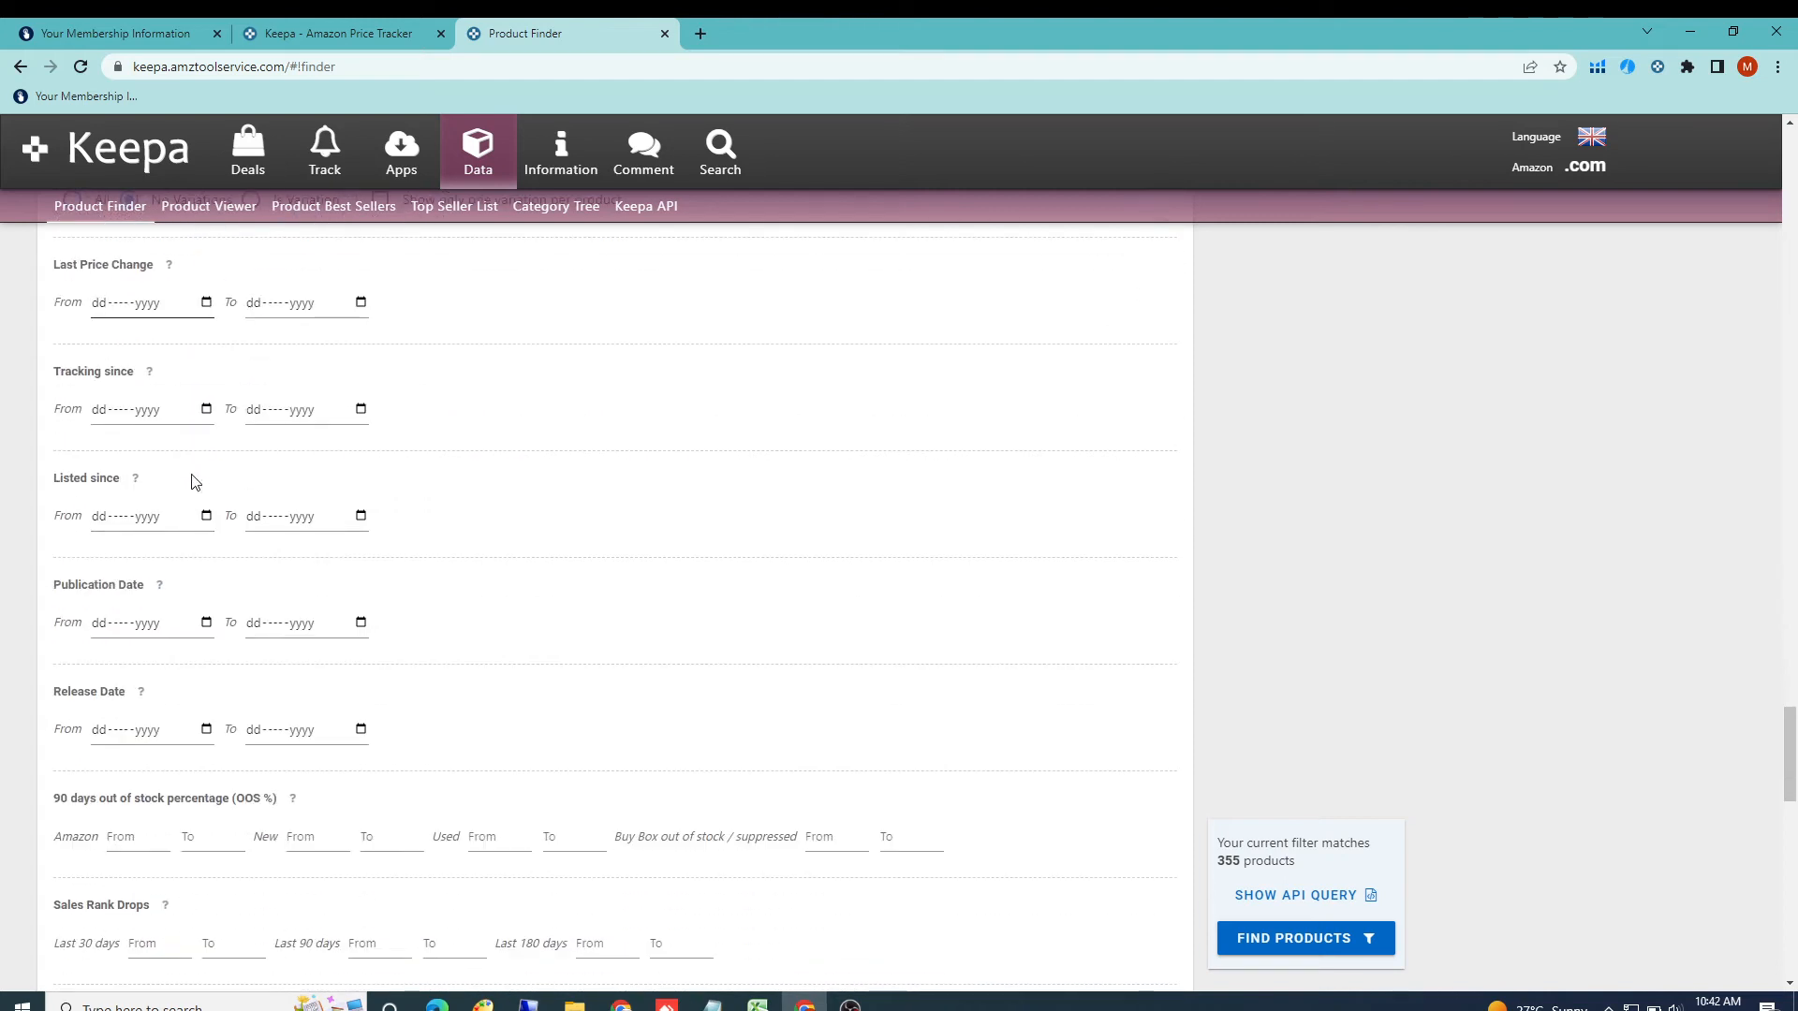
scroll(178, 511, down, 2)
scroll(180, 513, down, 3)
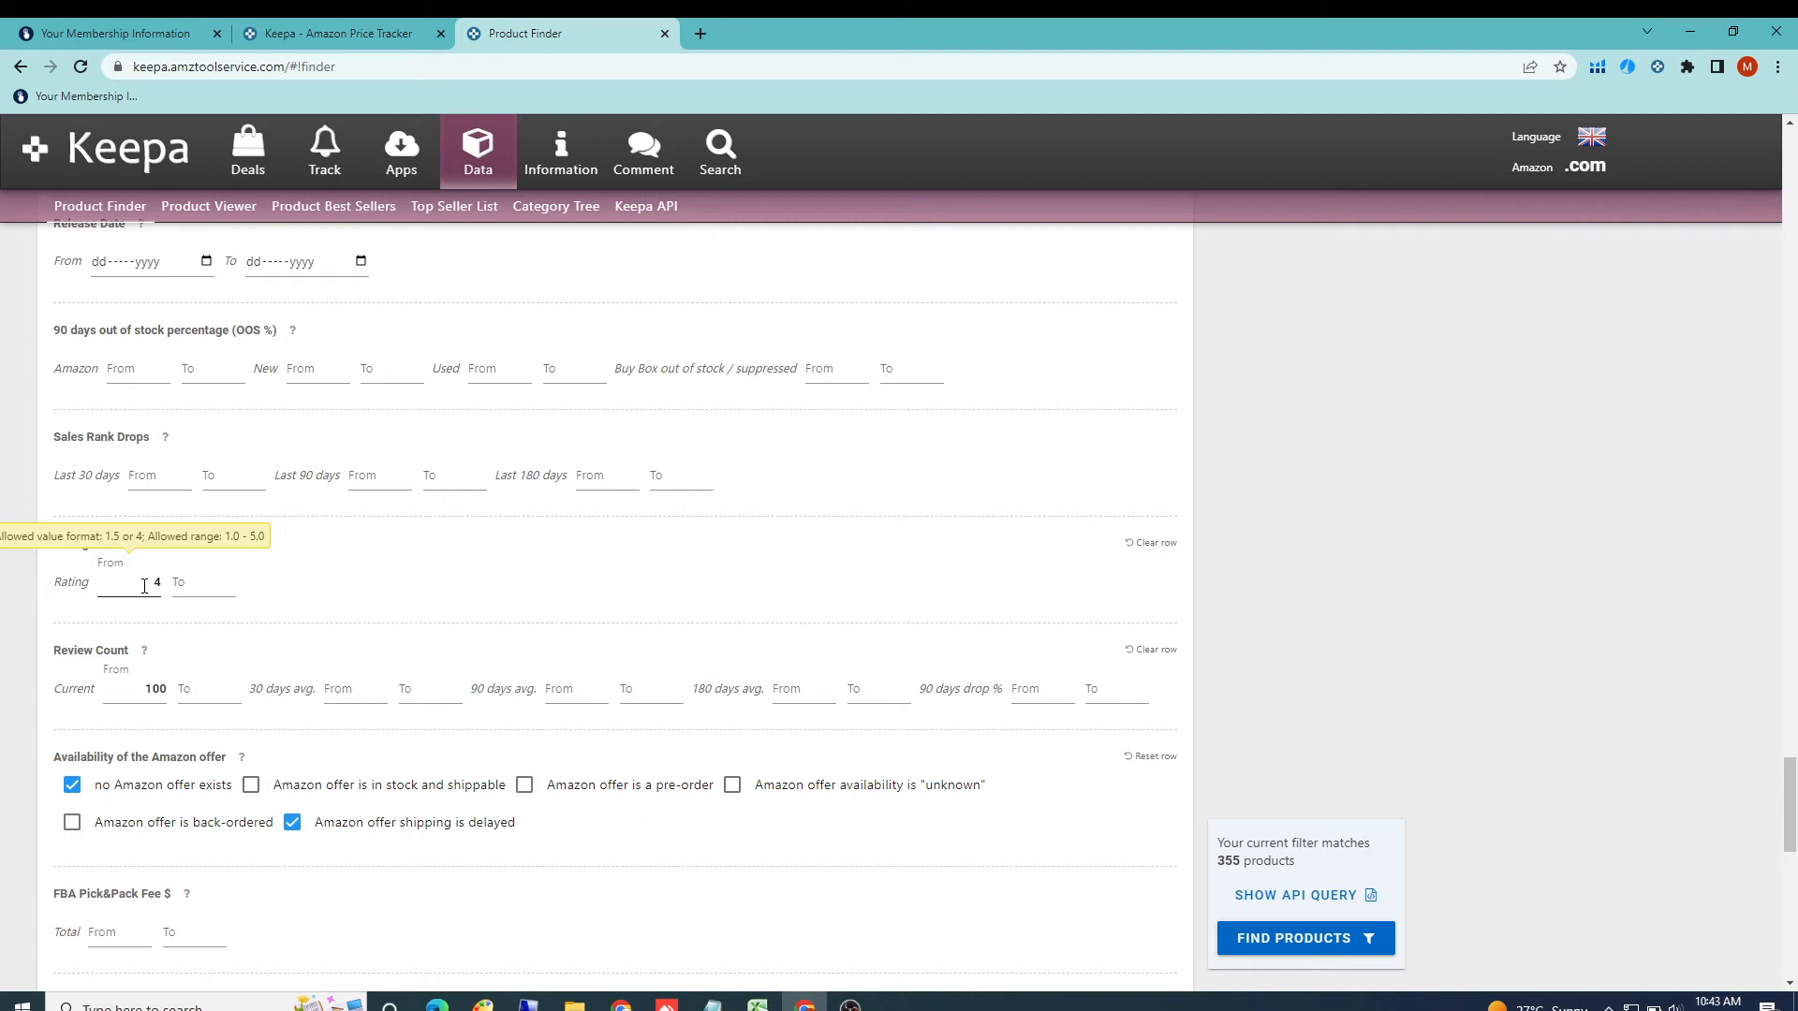
scroll(150, 586, down, 1)
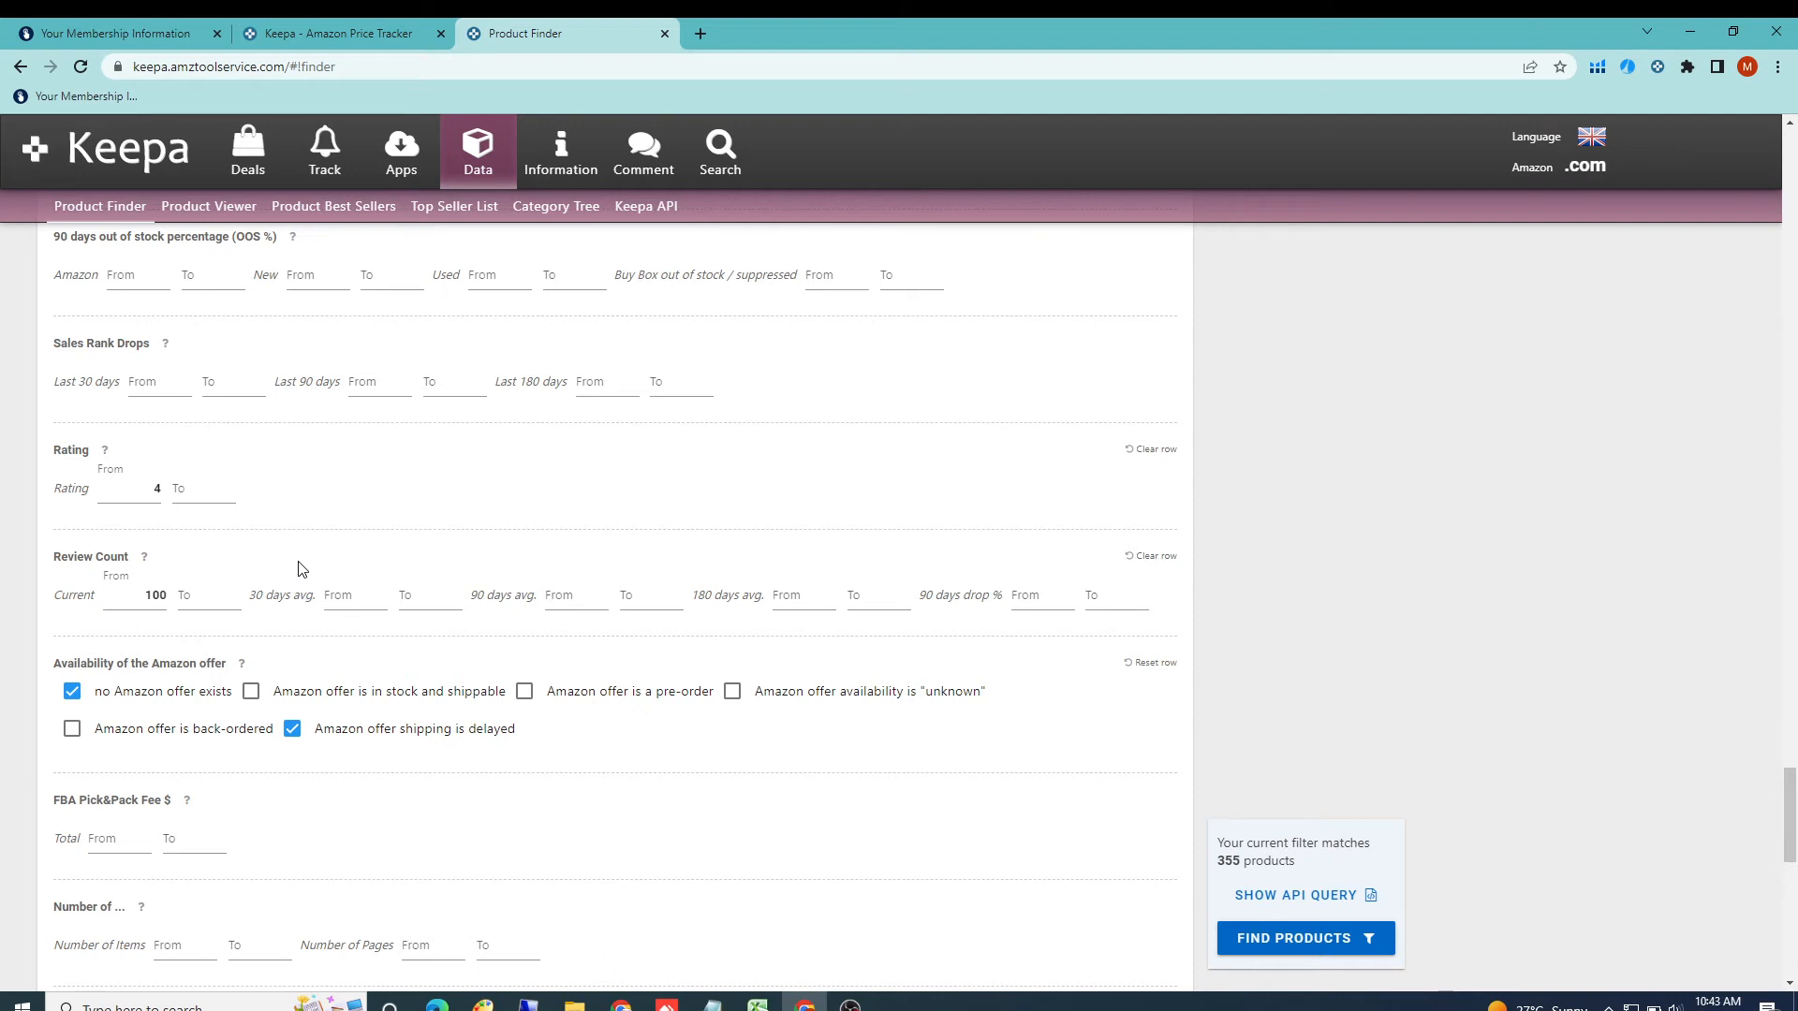
scroll(263, 570, down, 1)
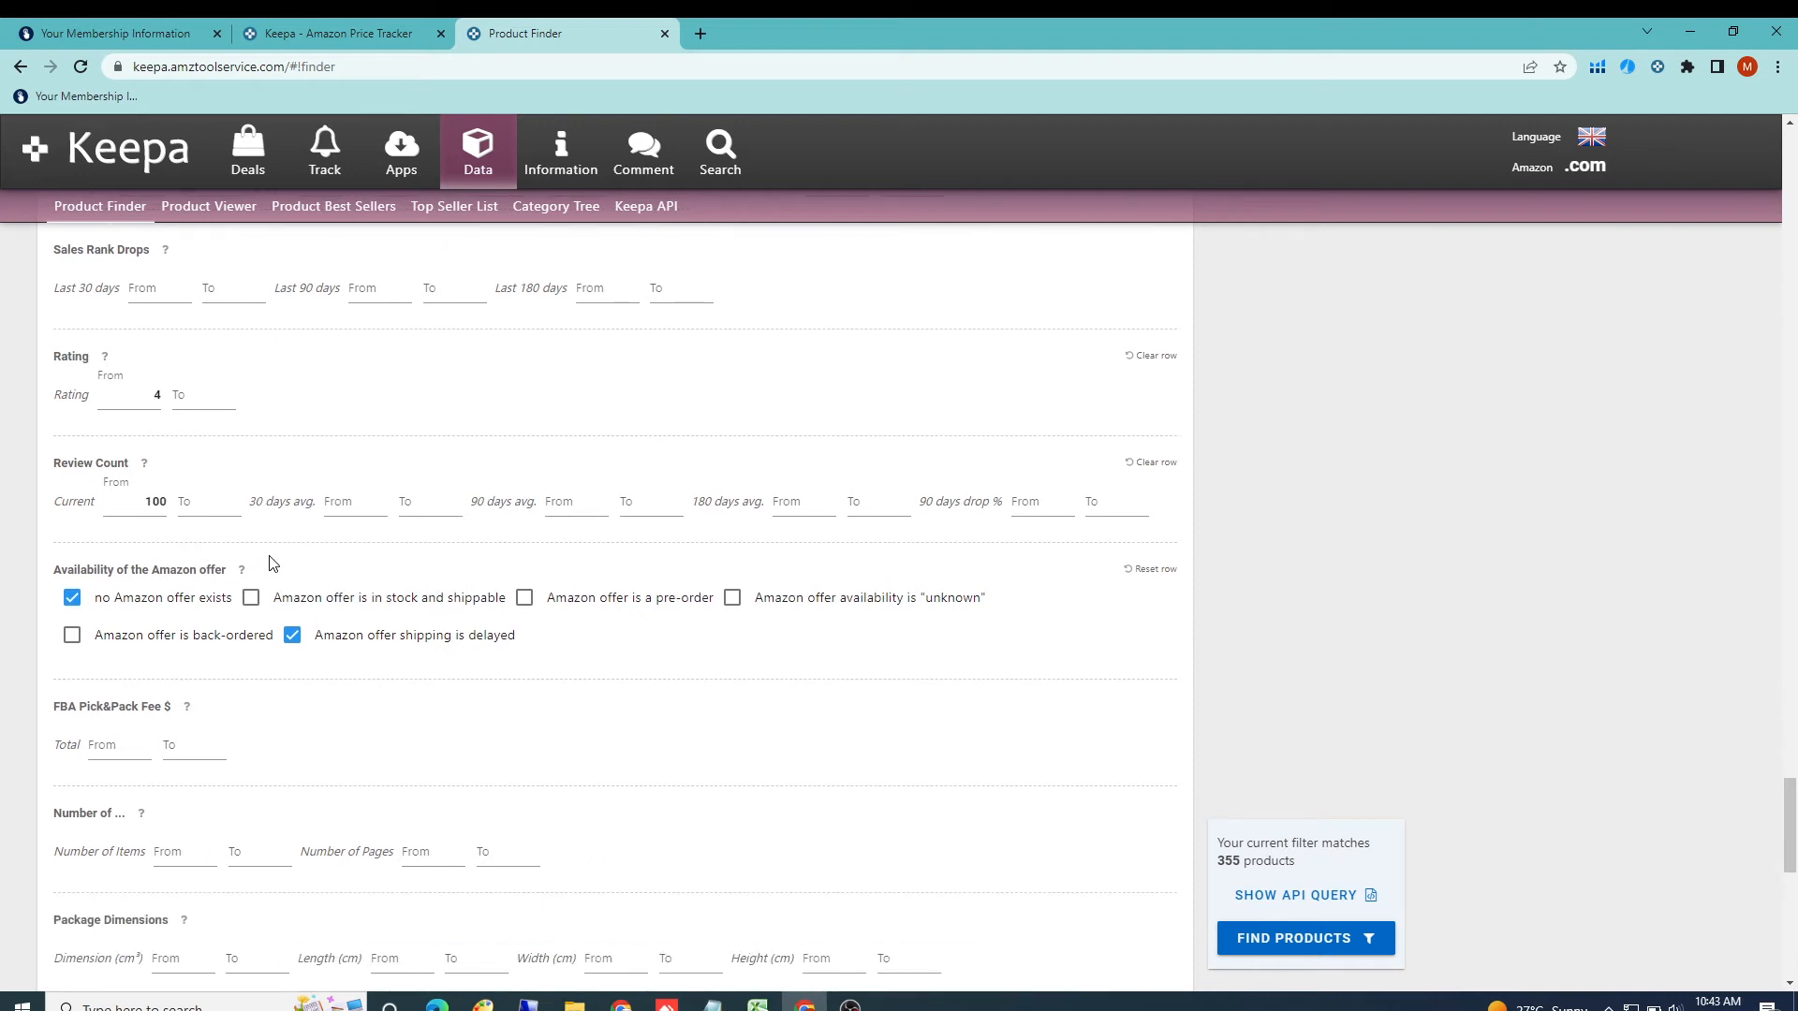
scroll(283, 599, down, 1)
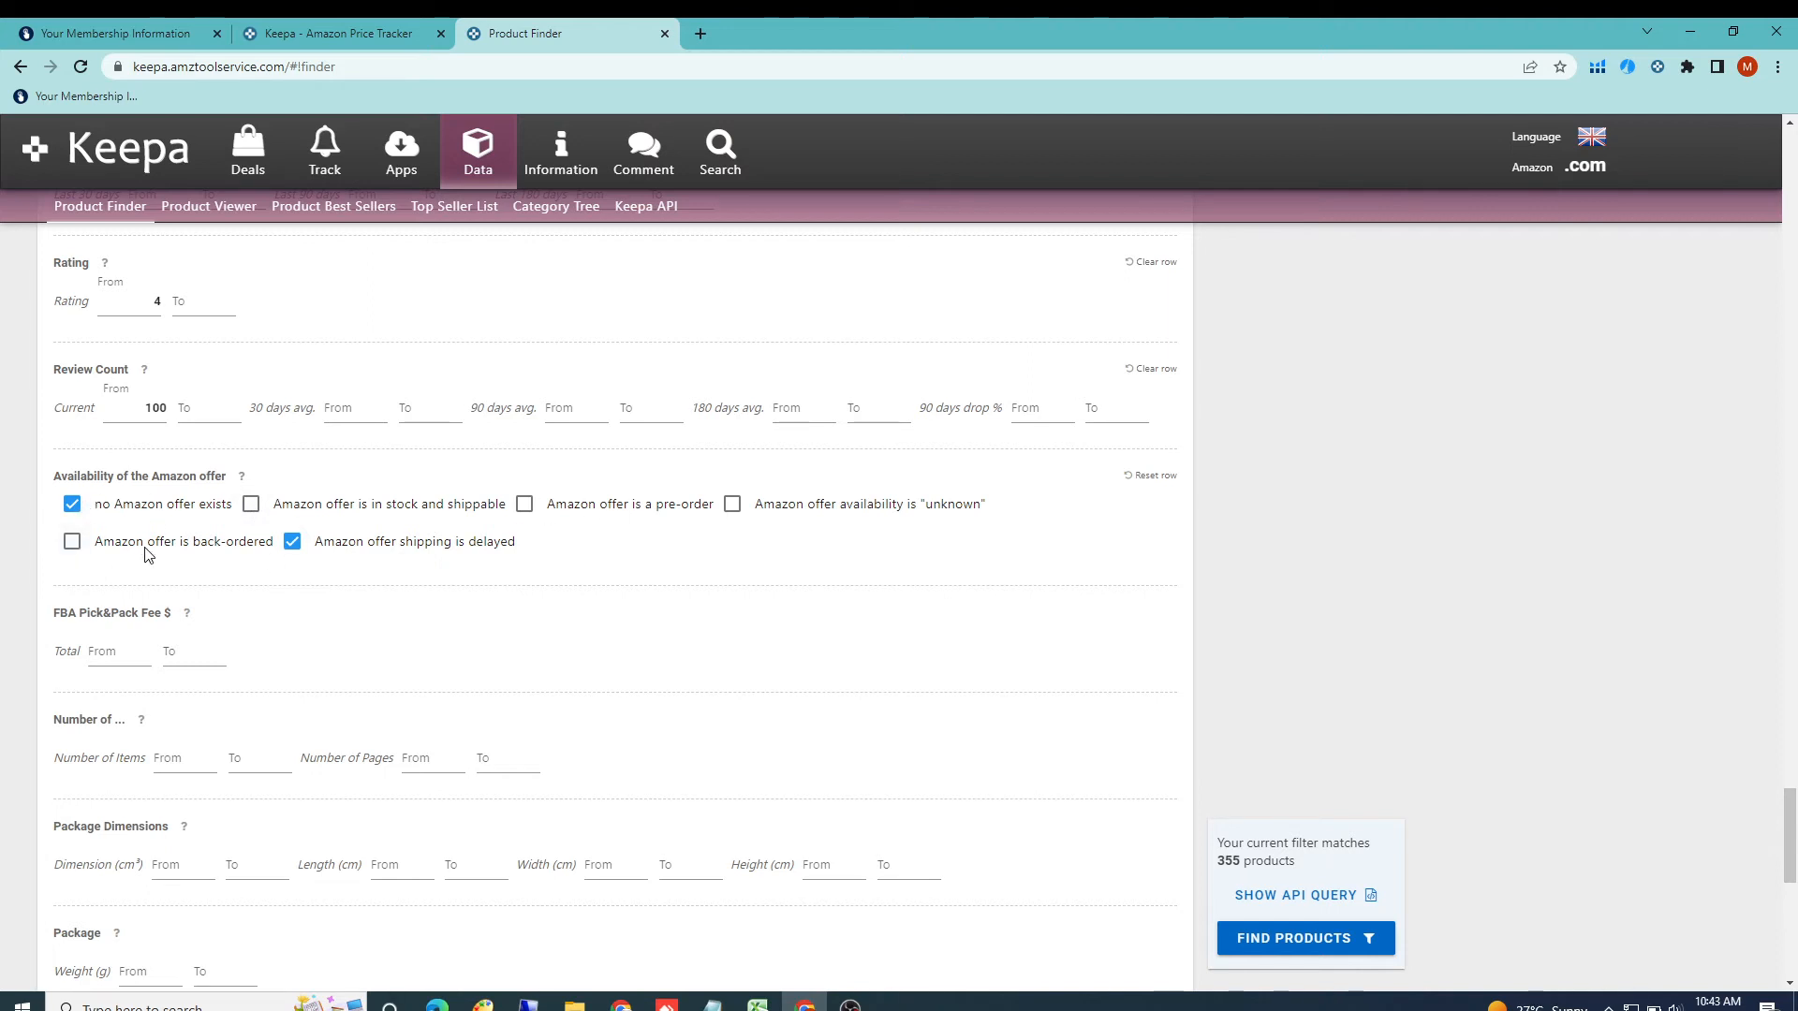
scroll(148, 552, down, 1)
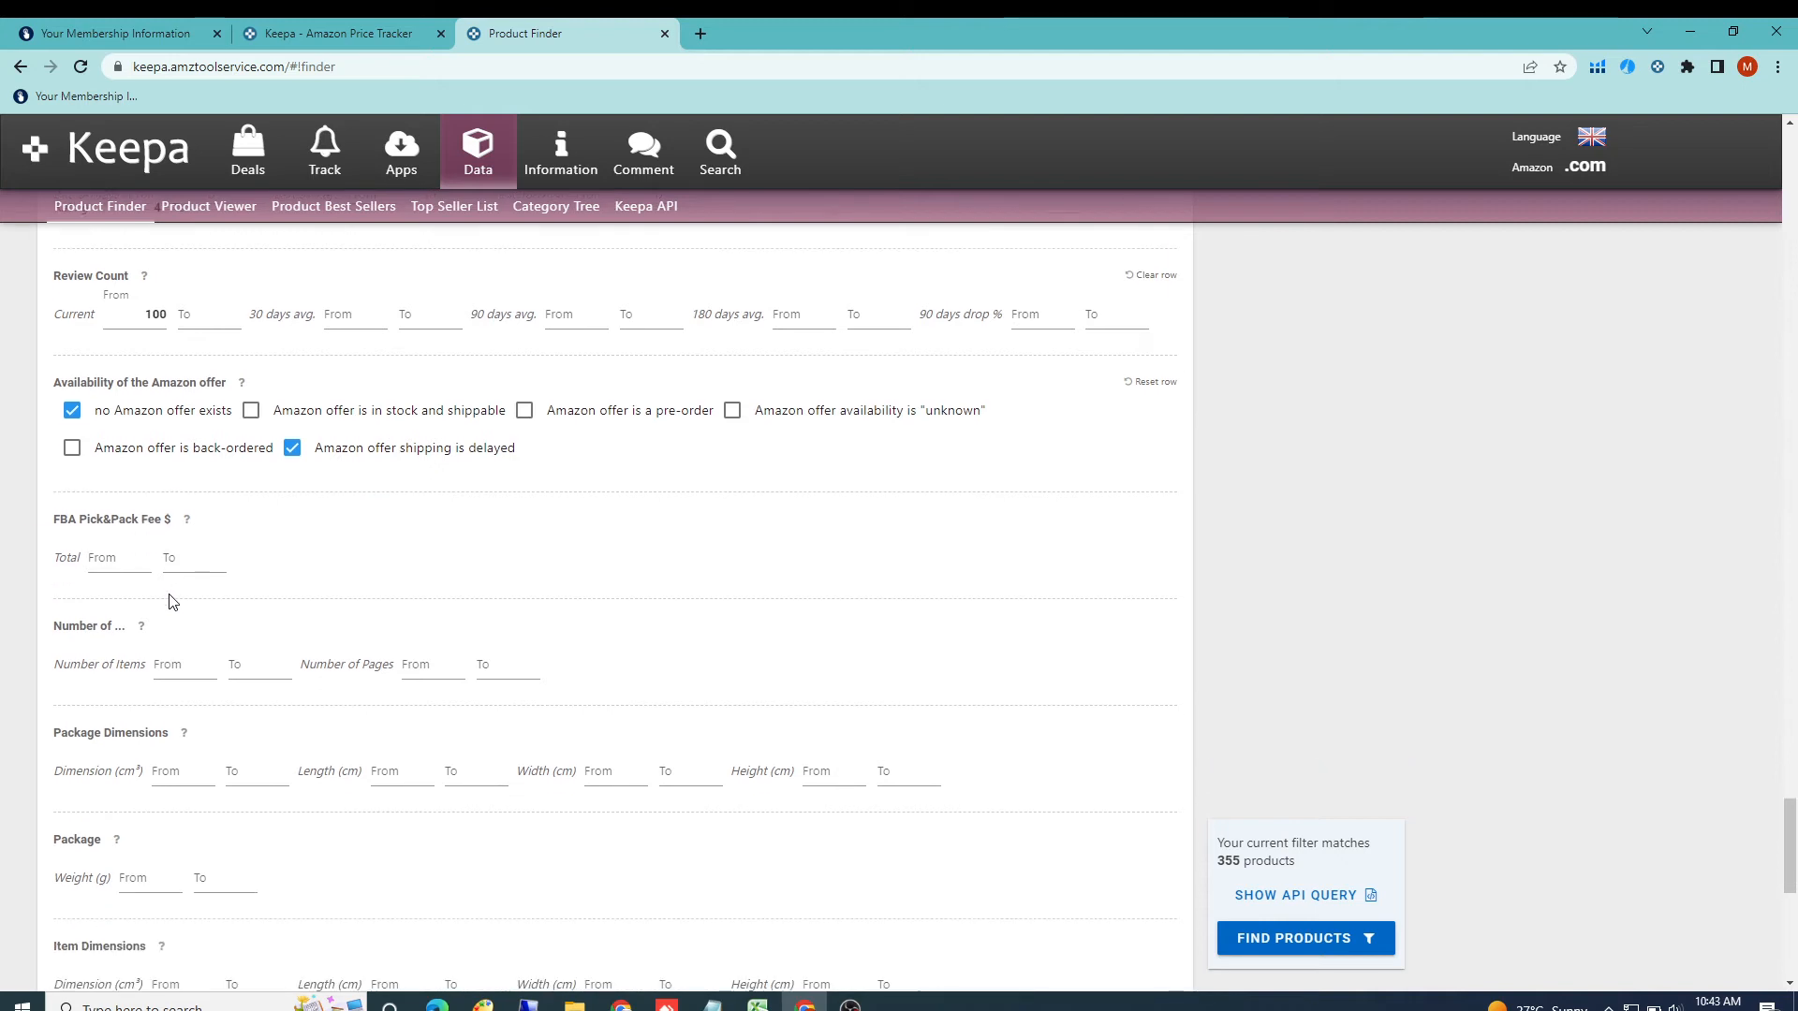
- Examine the maximum item weight filter, the coupon filters and the Additional switches such as Adult Product
scroll(173, 602, down, 4)
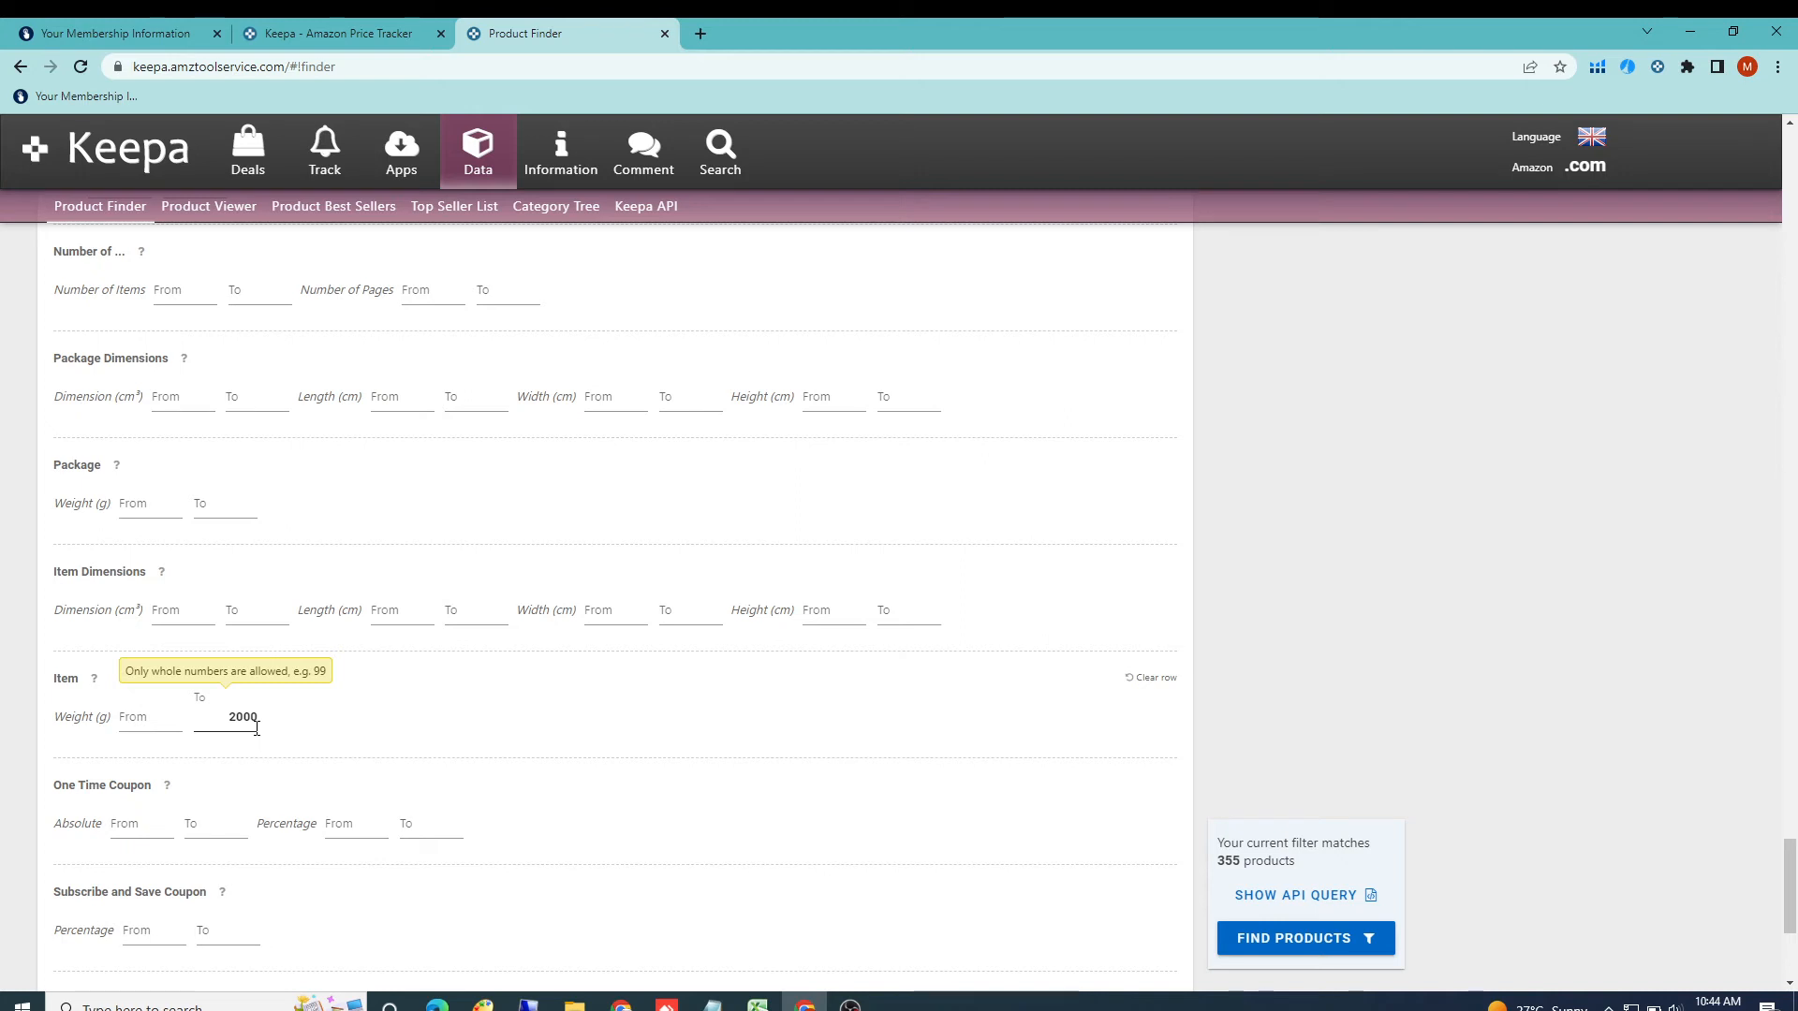
scroll(256, 728, down, 1)
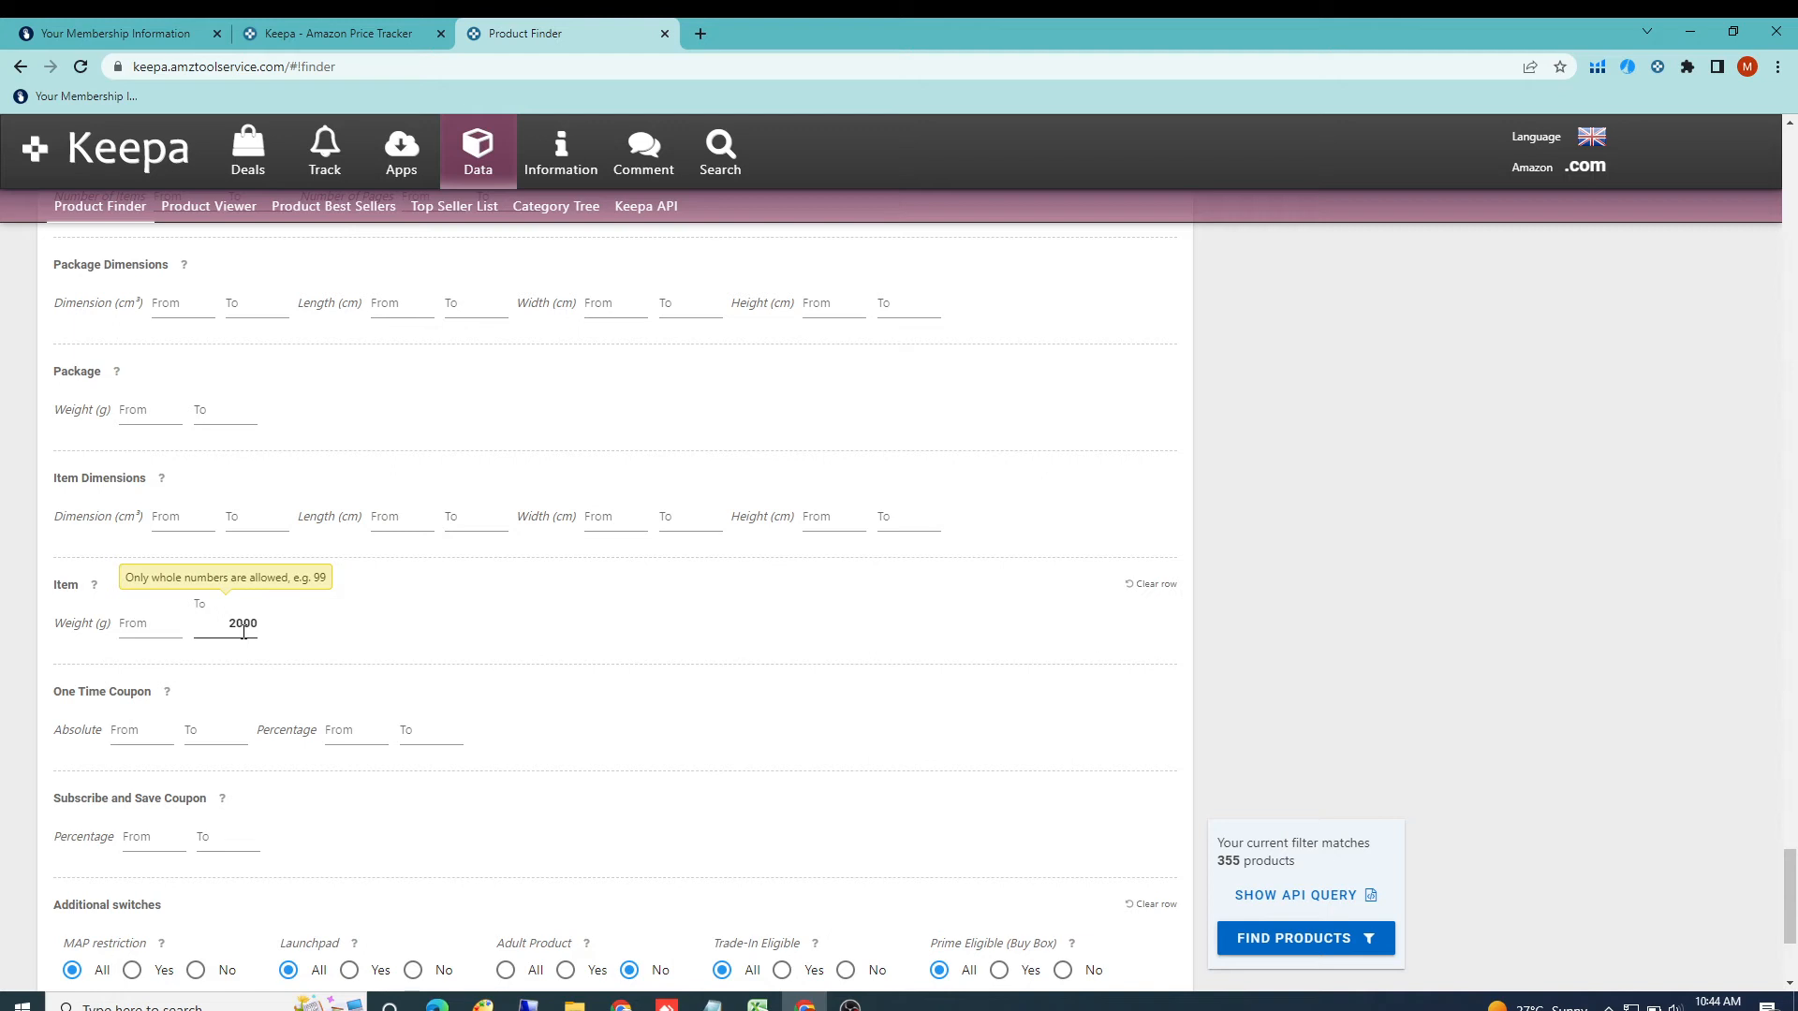
scroll(241, 631, down, 3)
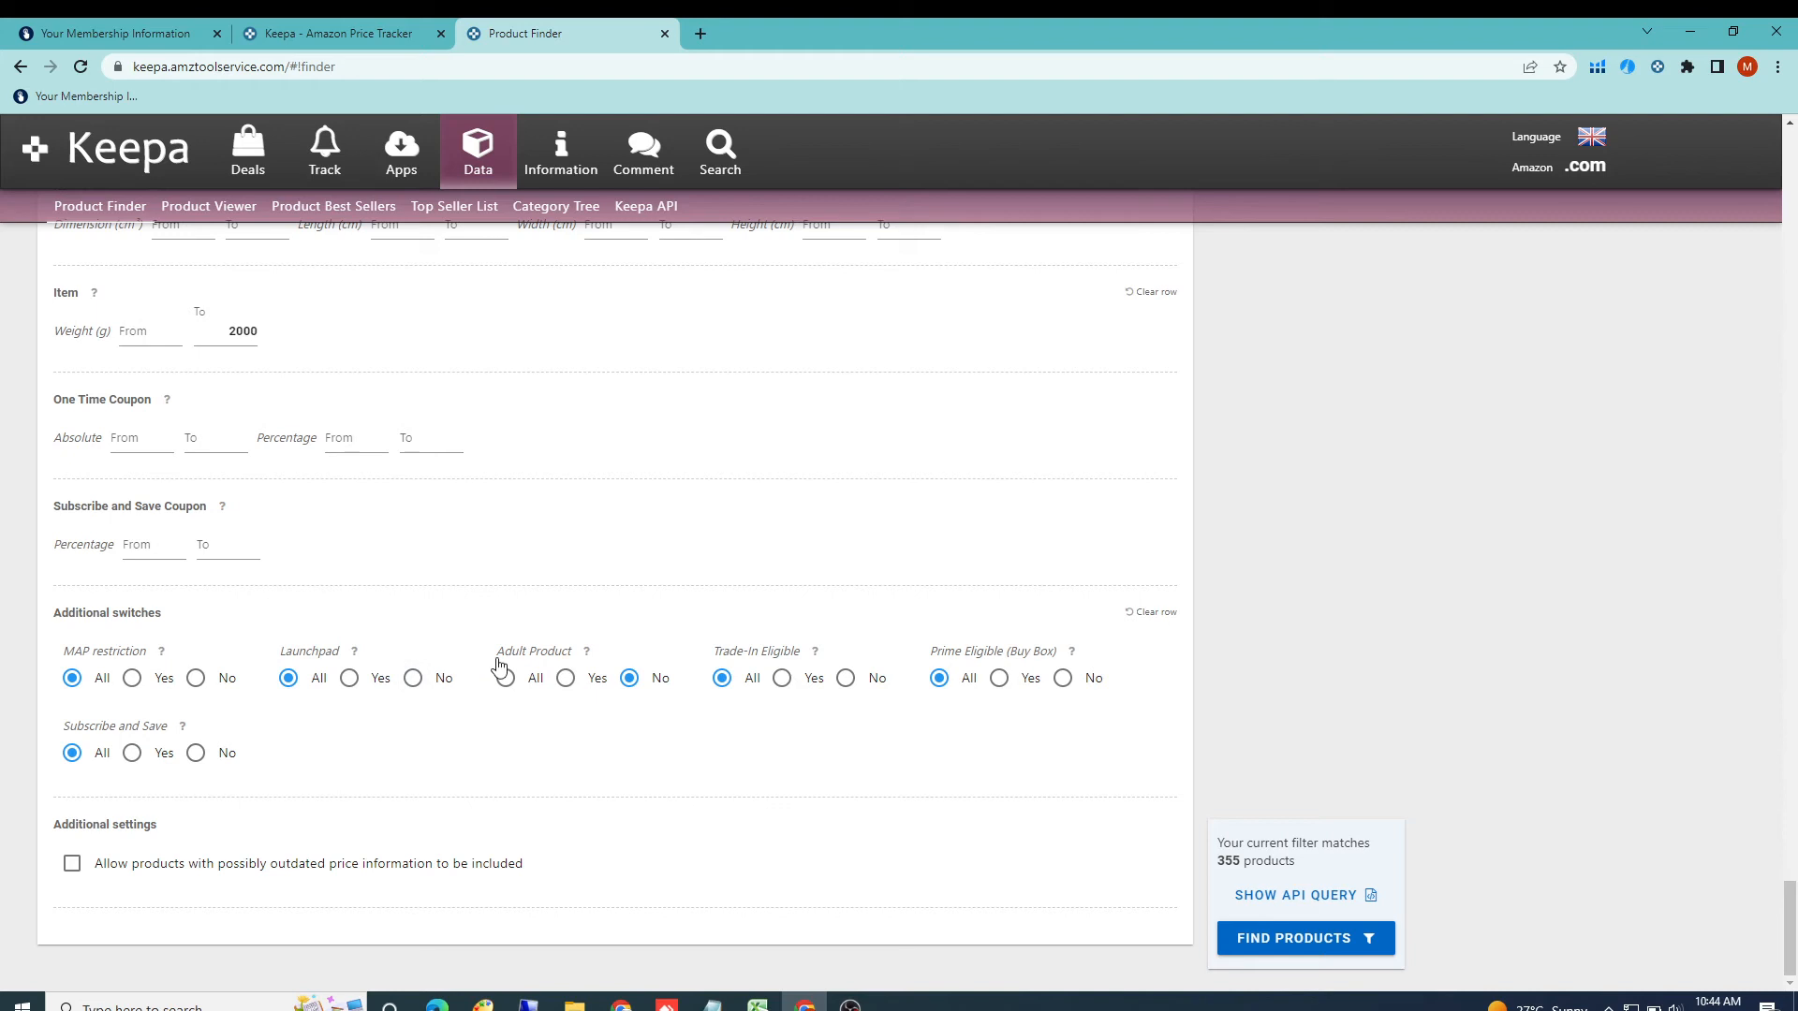
- Recheck the filter criteria up to Sales Rank & Price Types and find the products matching them
scroll(506, 665, up, 4)
scroll(519, 663, up, 10)
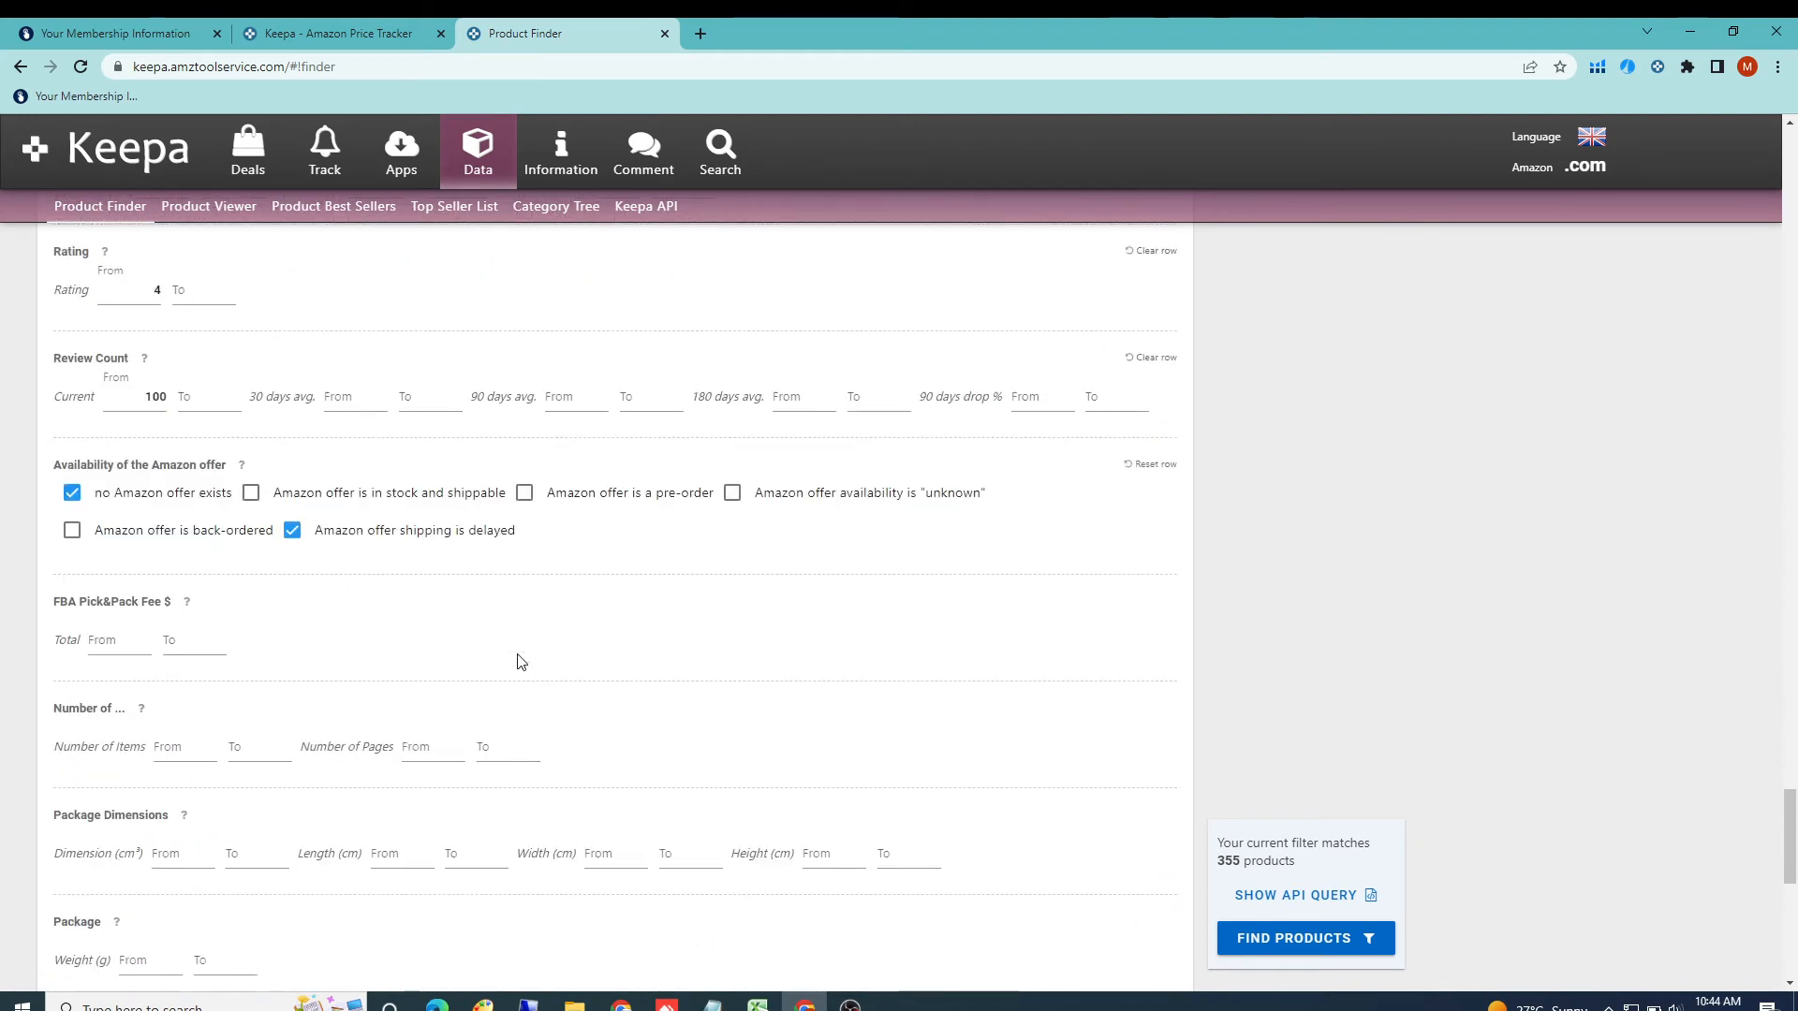
scroll(522, 662, up, 15)
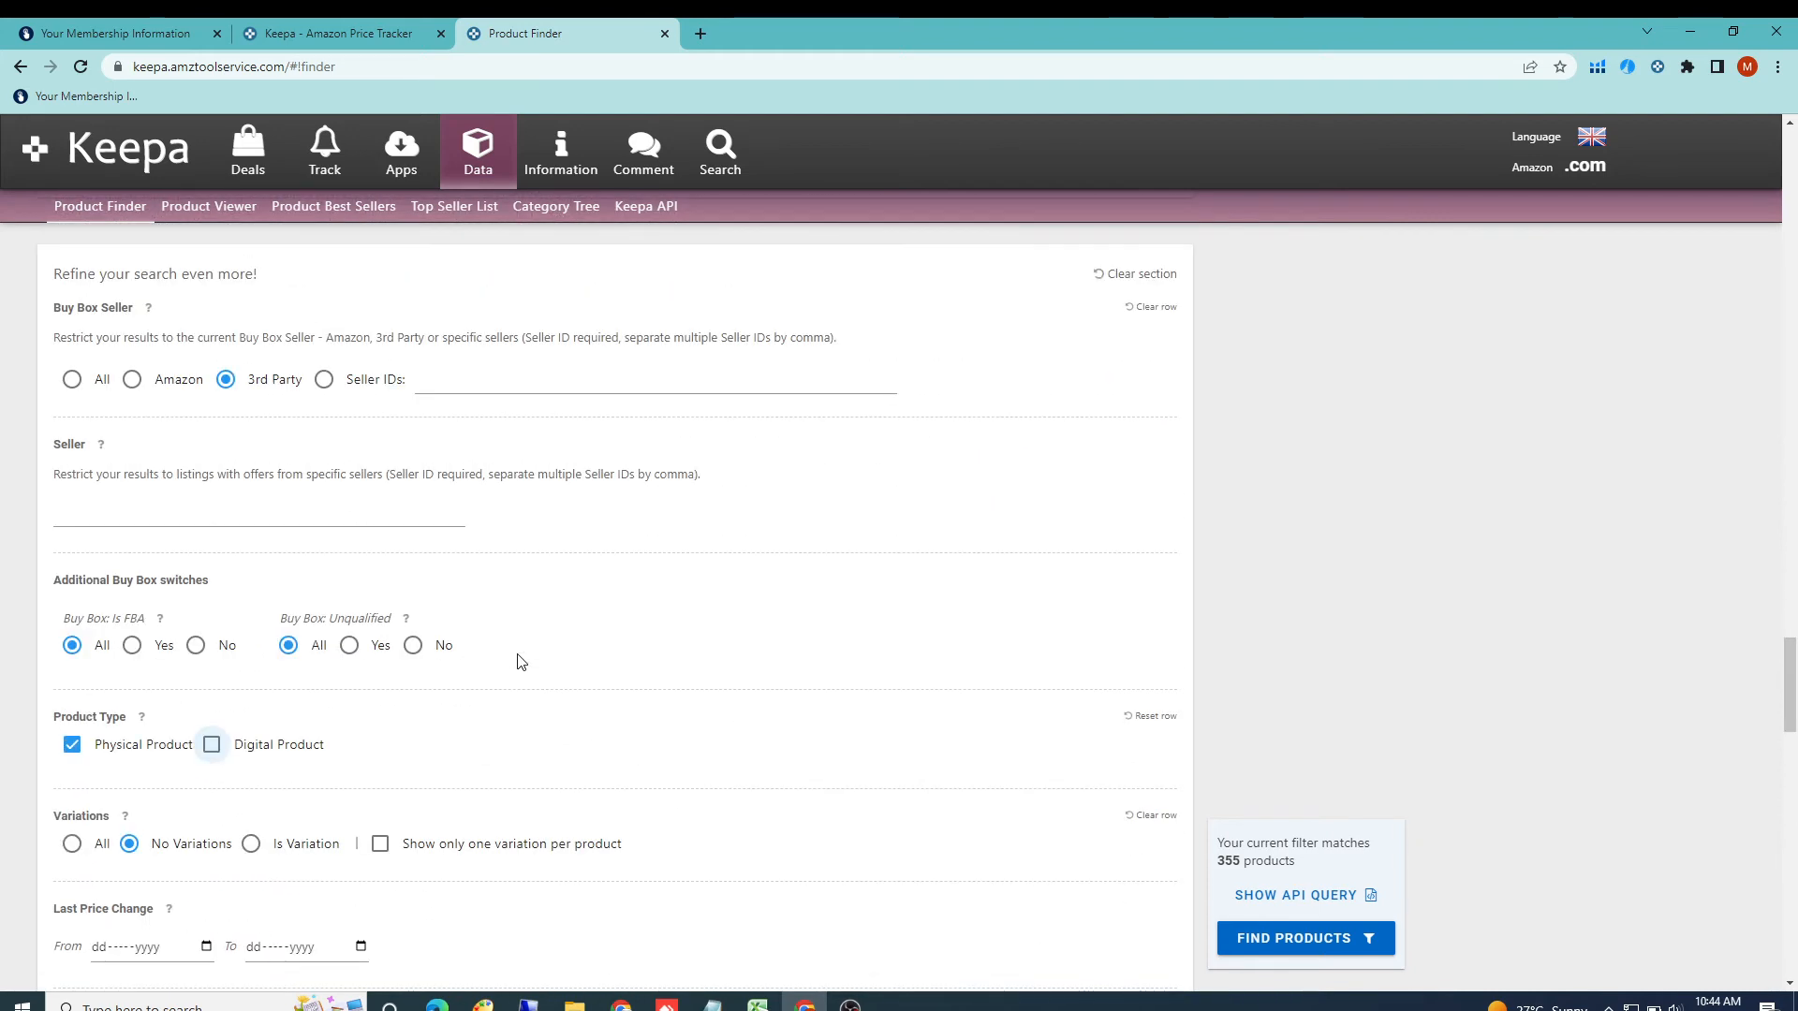
scroll(521, 662, up, 7)
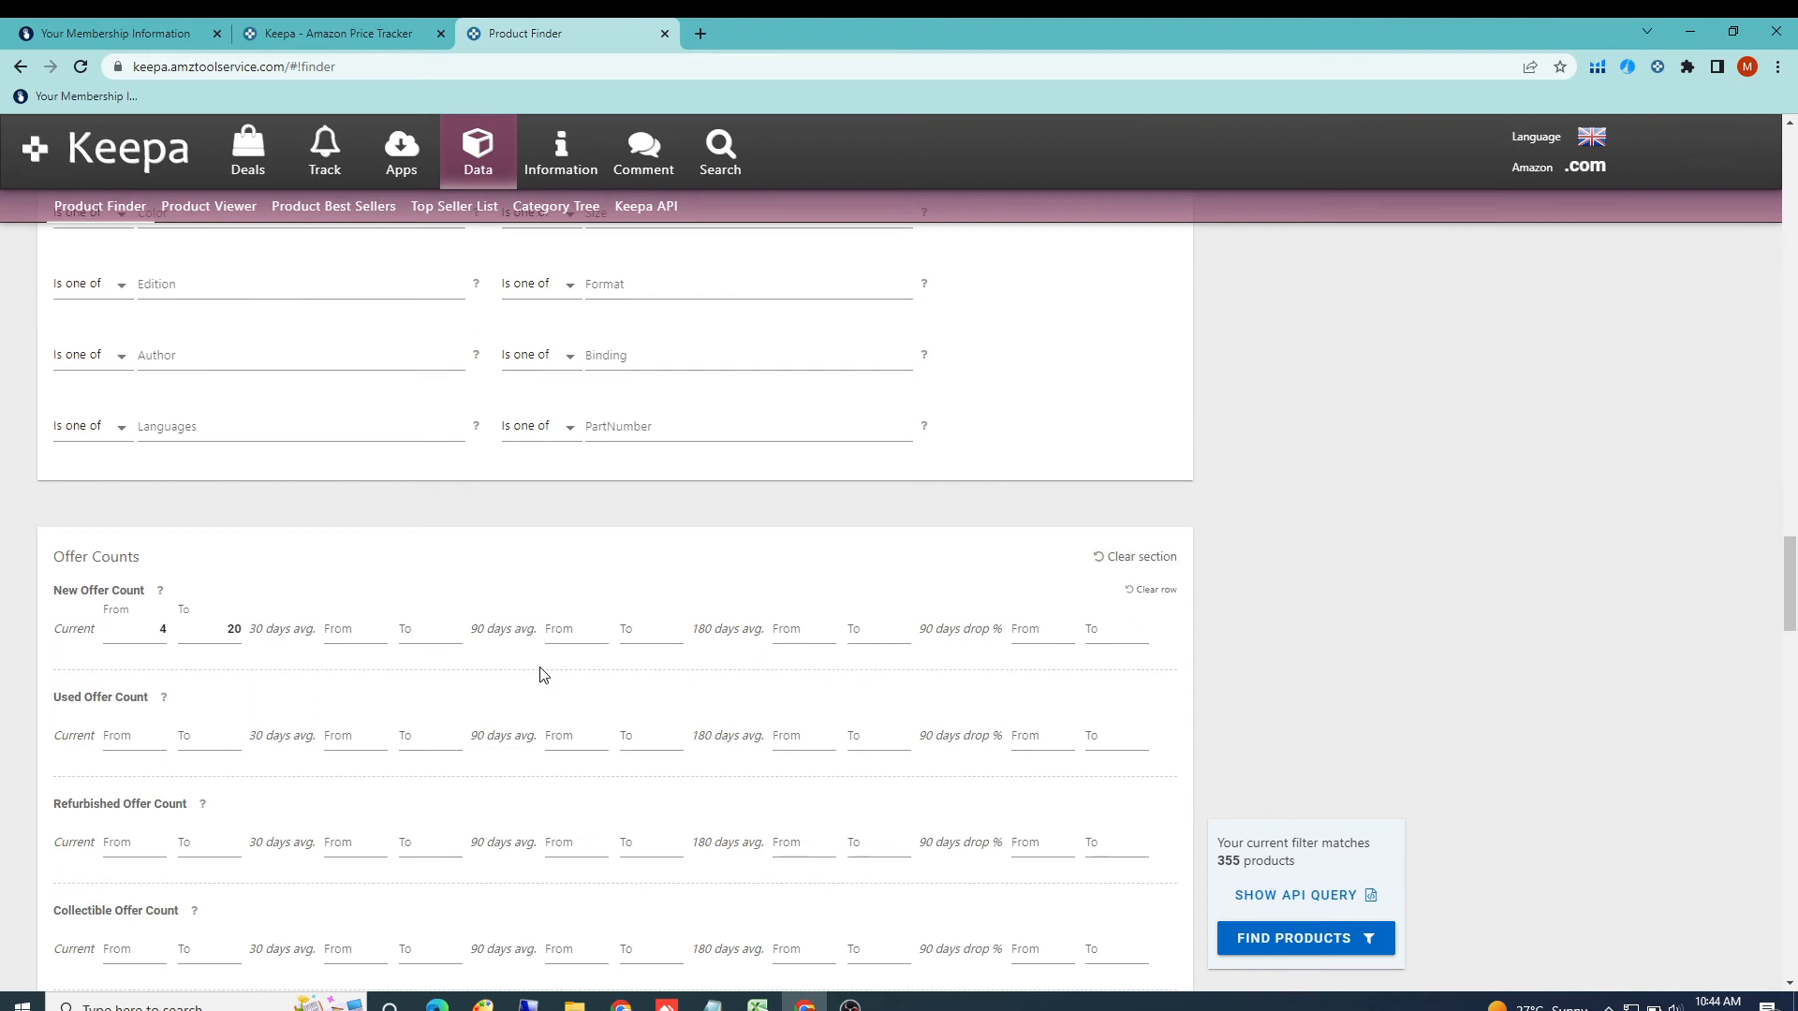
scroll(543, 674, up, 7)
scroll(662, 707, up, 14)
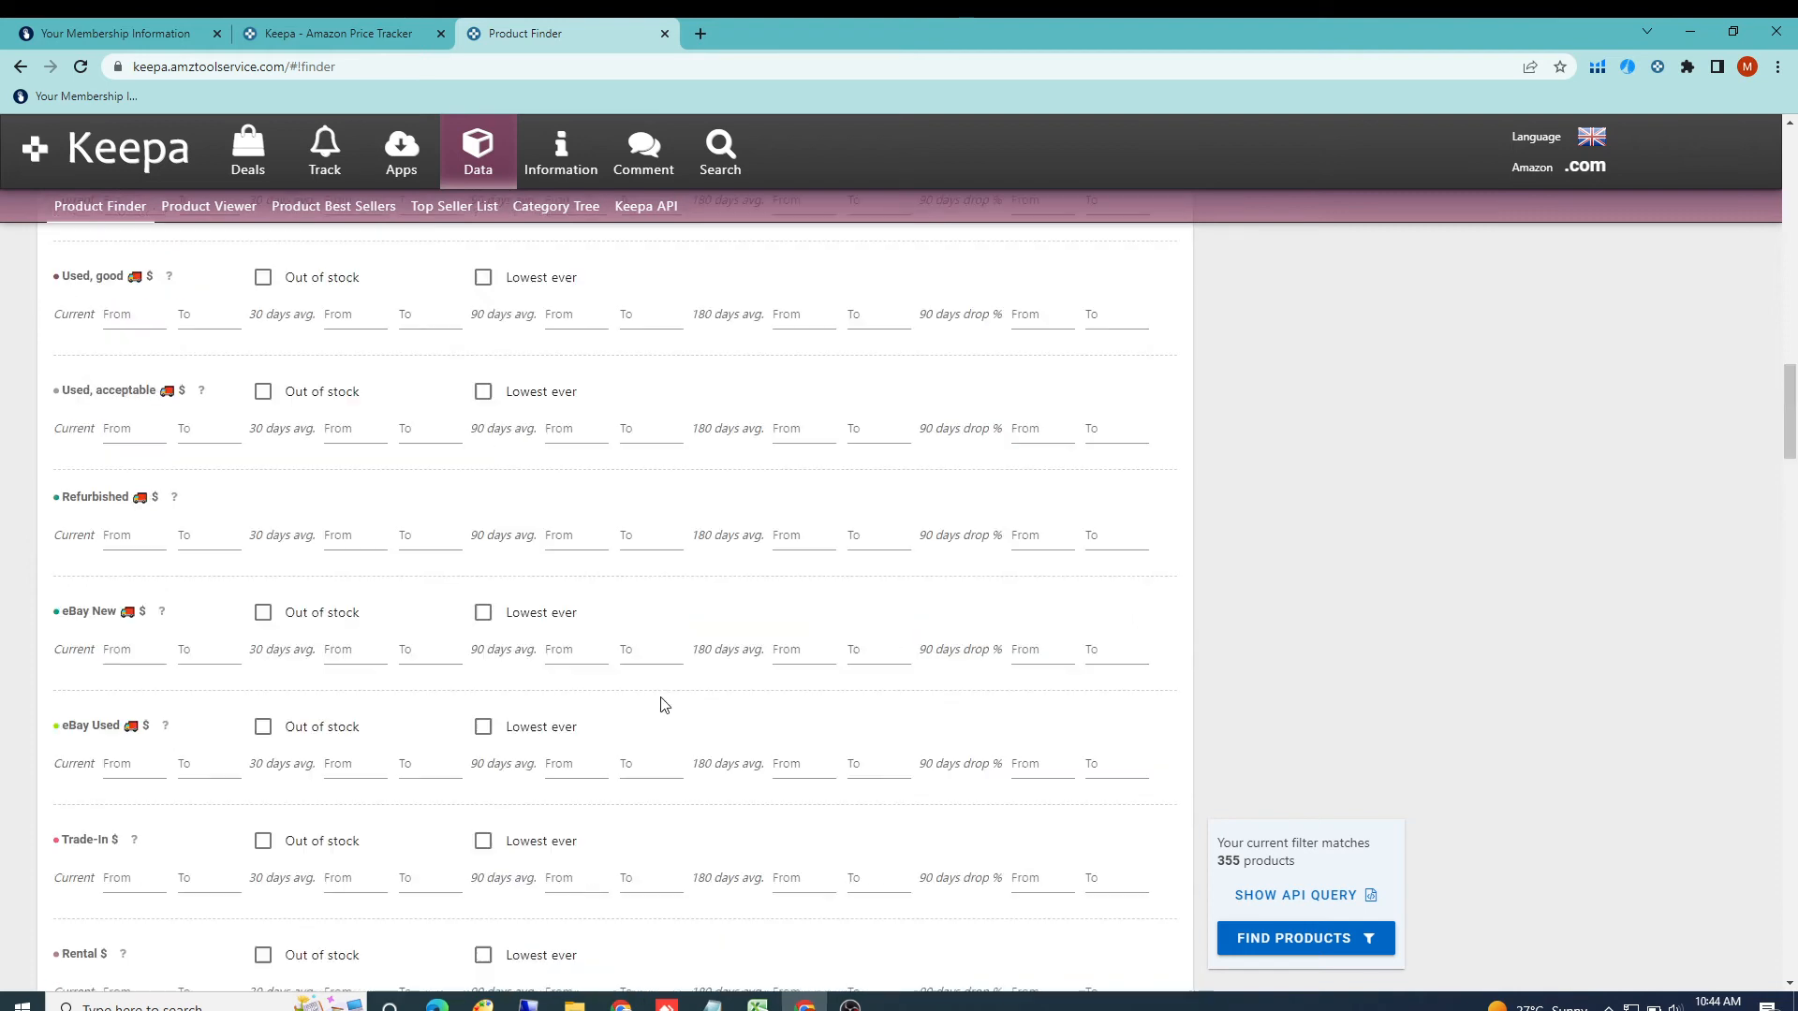
scroll(662, 704, up, 15)
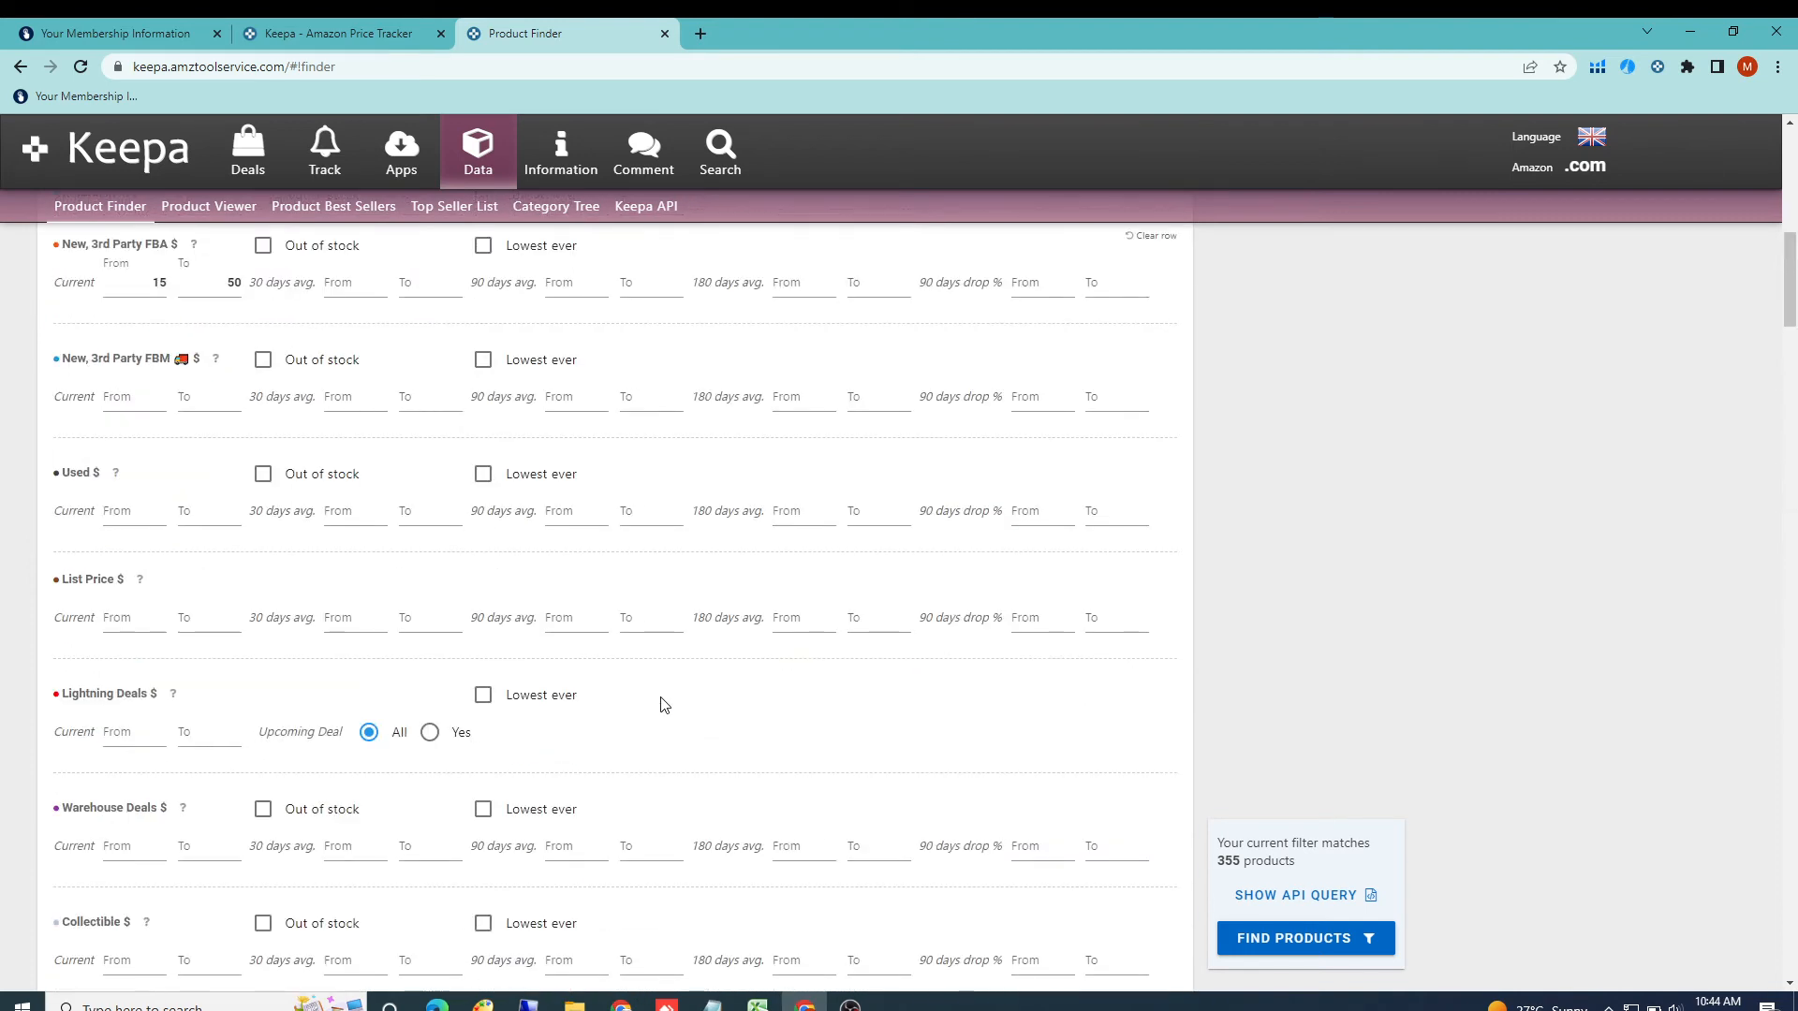
scroll(663, 704, up, 5)
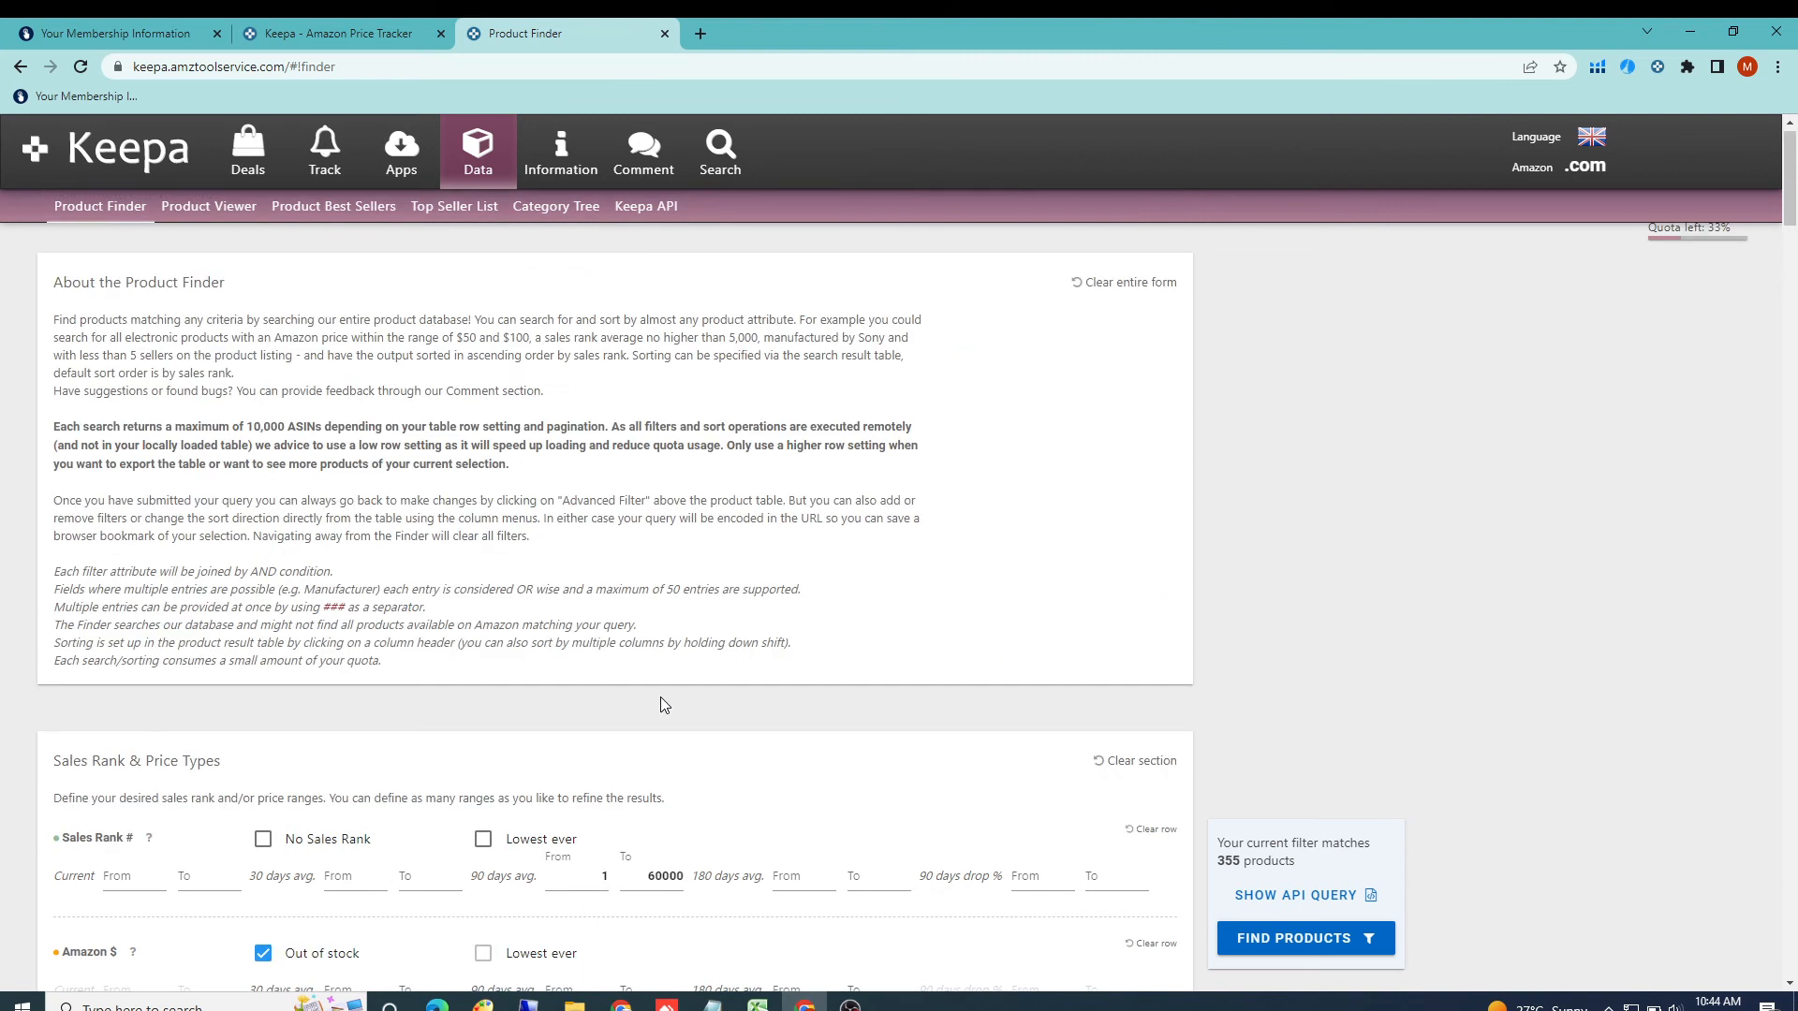
scroll(663, 704, down, 3)
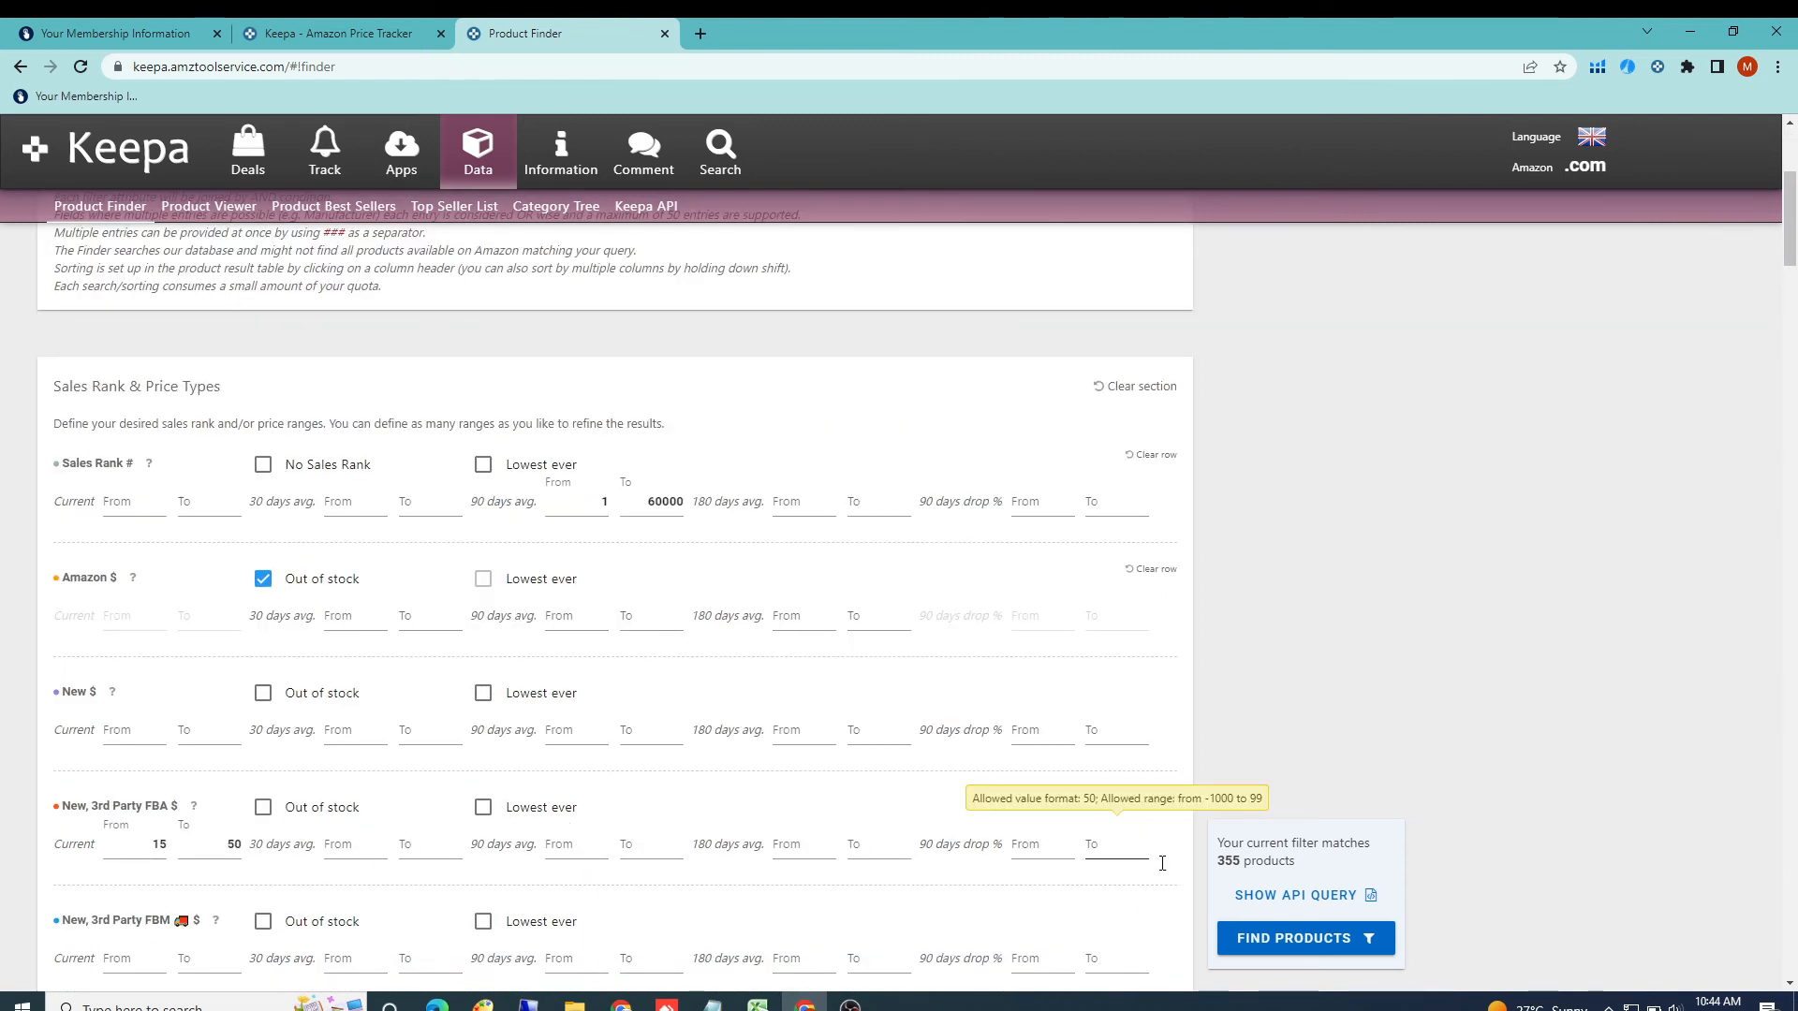
click(1295, 944)
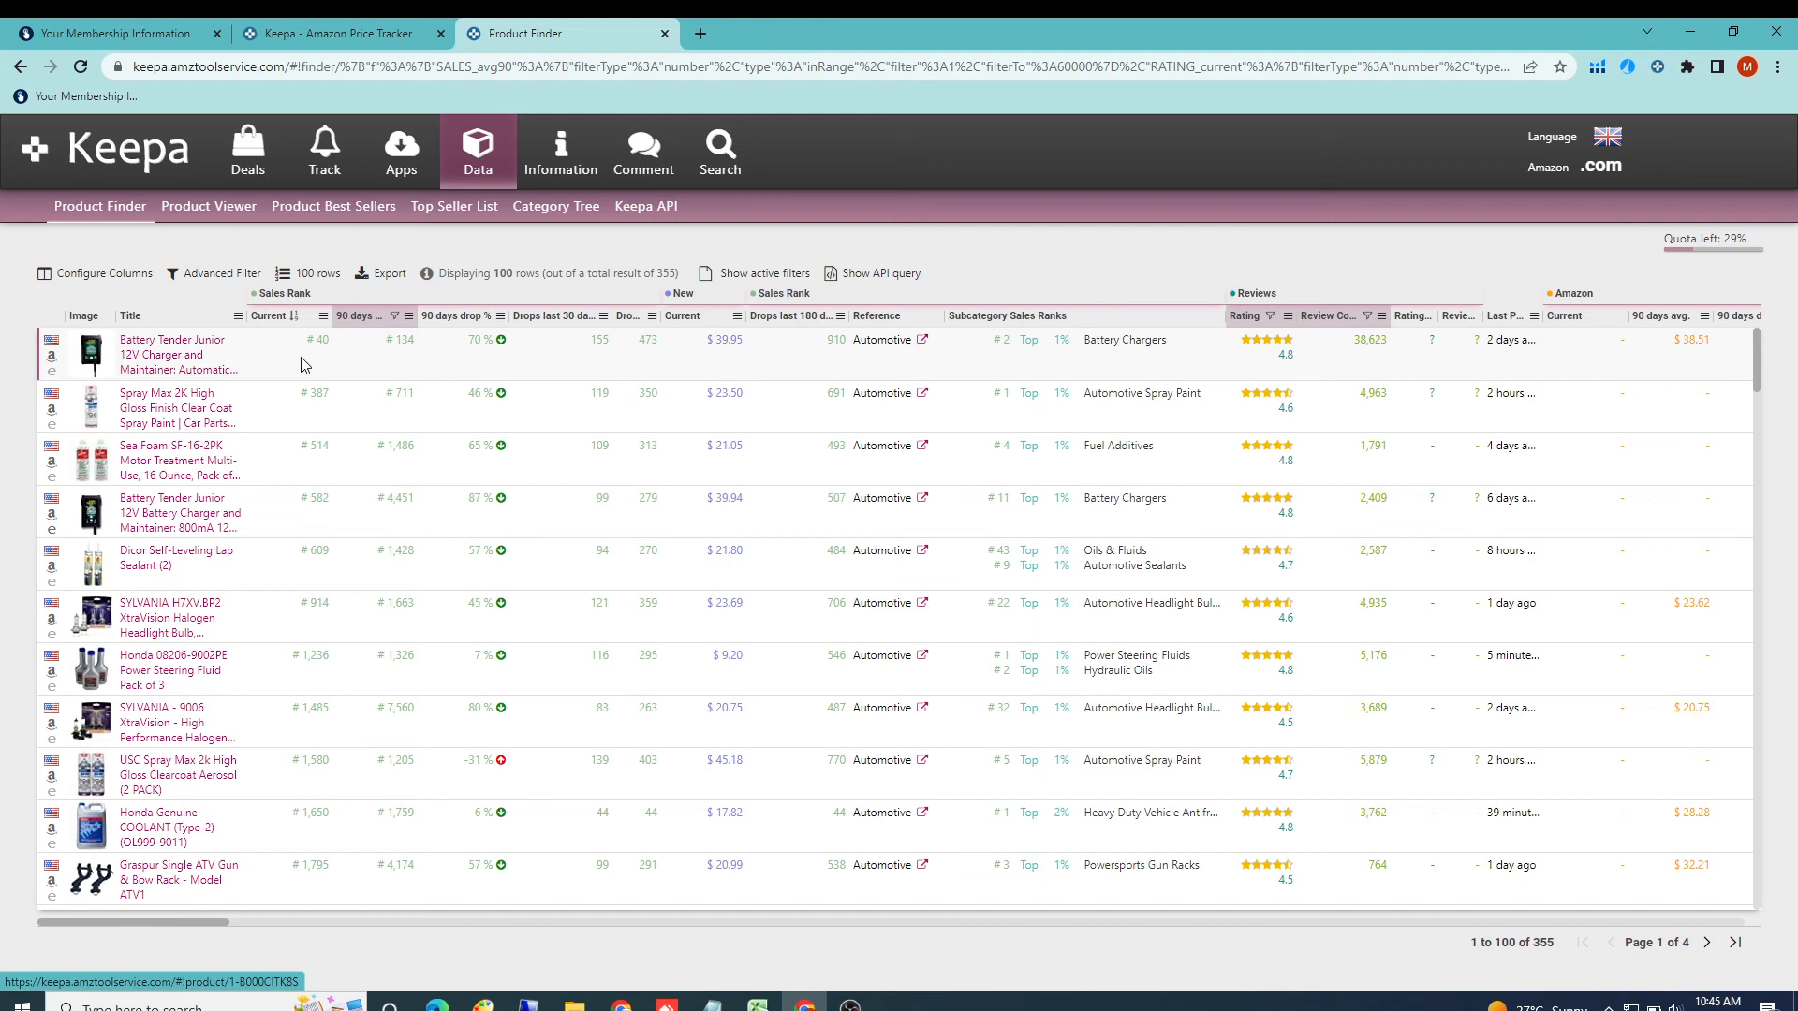
- Open the Battery Tender Junior 12V charger's price history and show New, 3rd Party FBM, New, 3rd Party FBA and Warehouse Deals on the graph
click(150, 355)
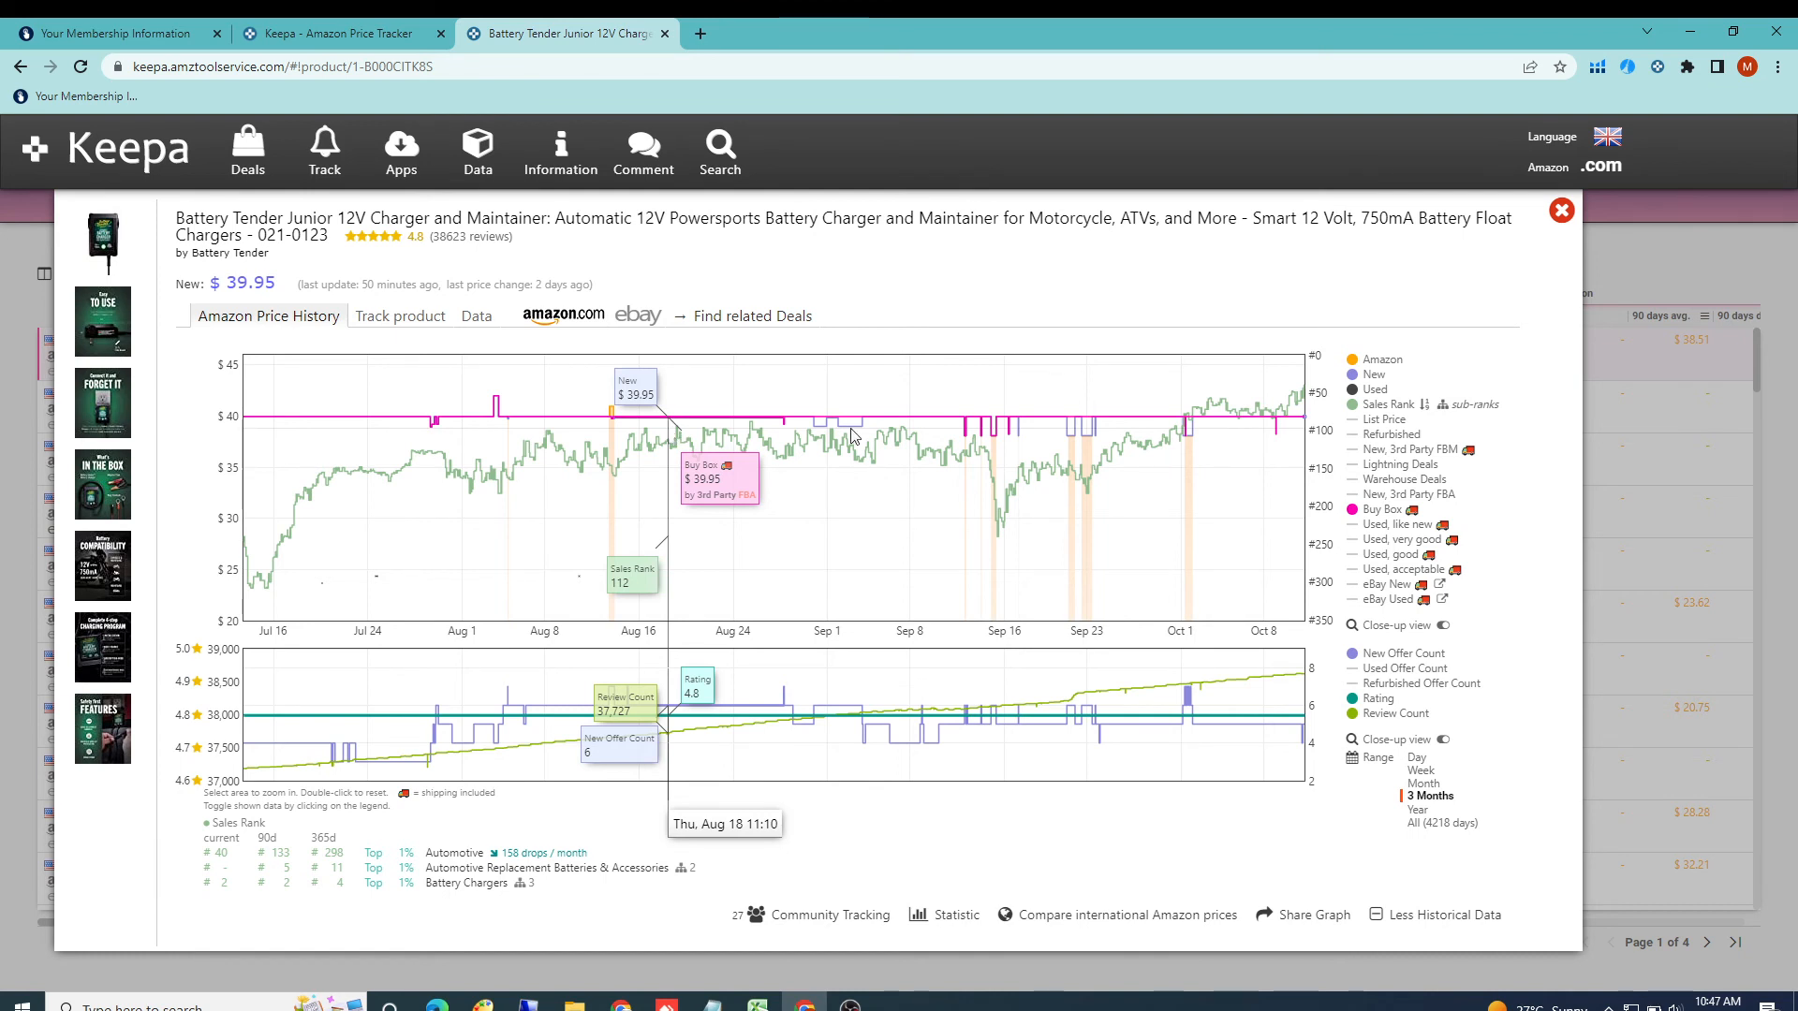
click(1367, 454)
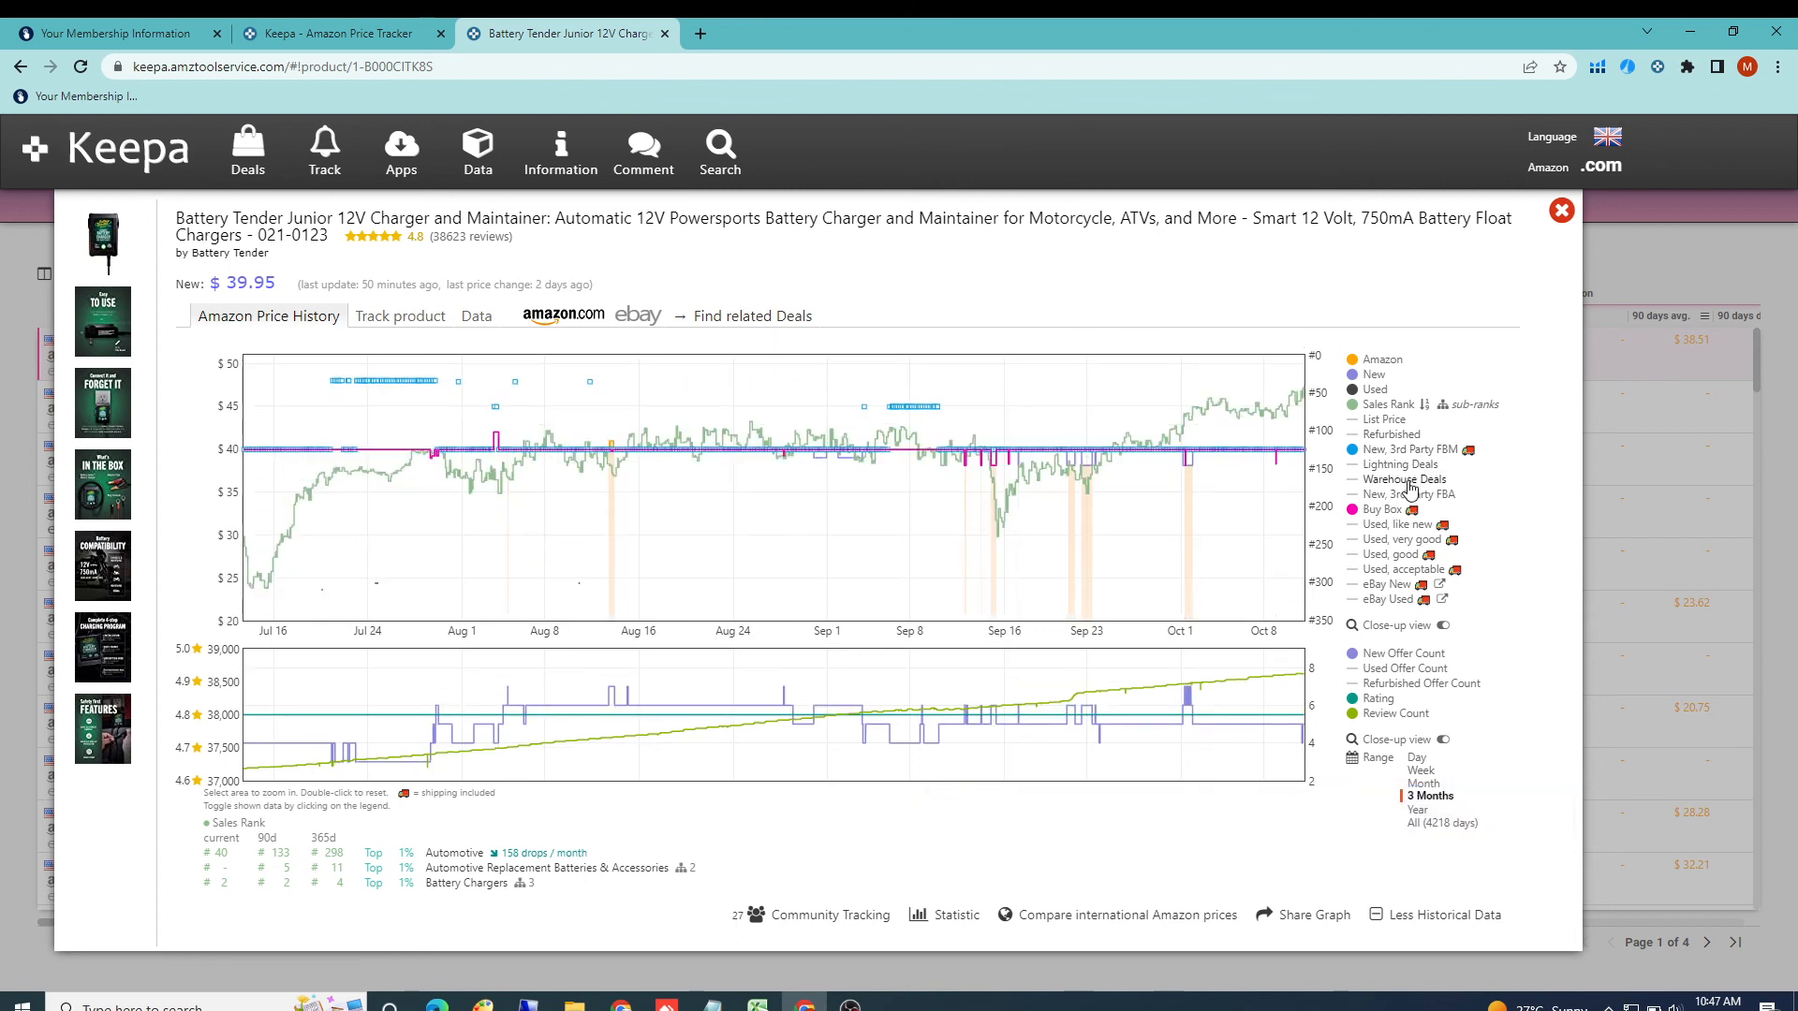
click(1391, 497)
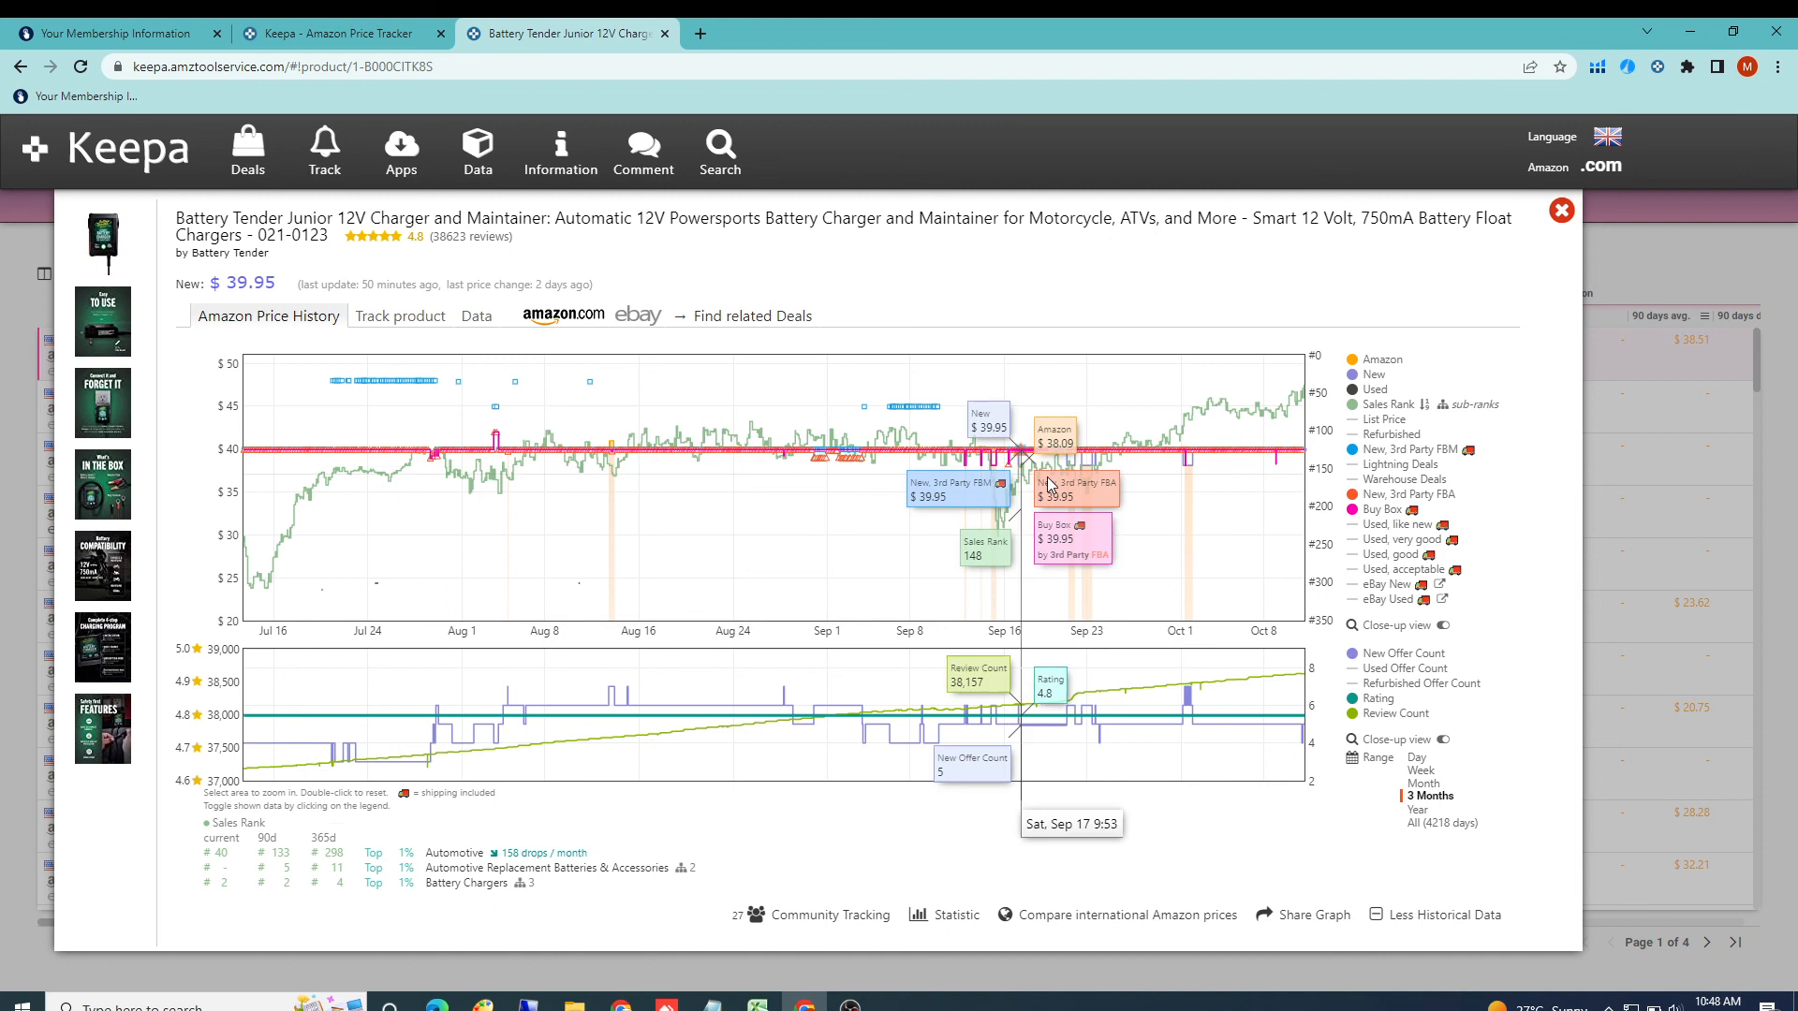
mouse_move(1386, 501)
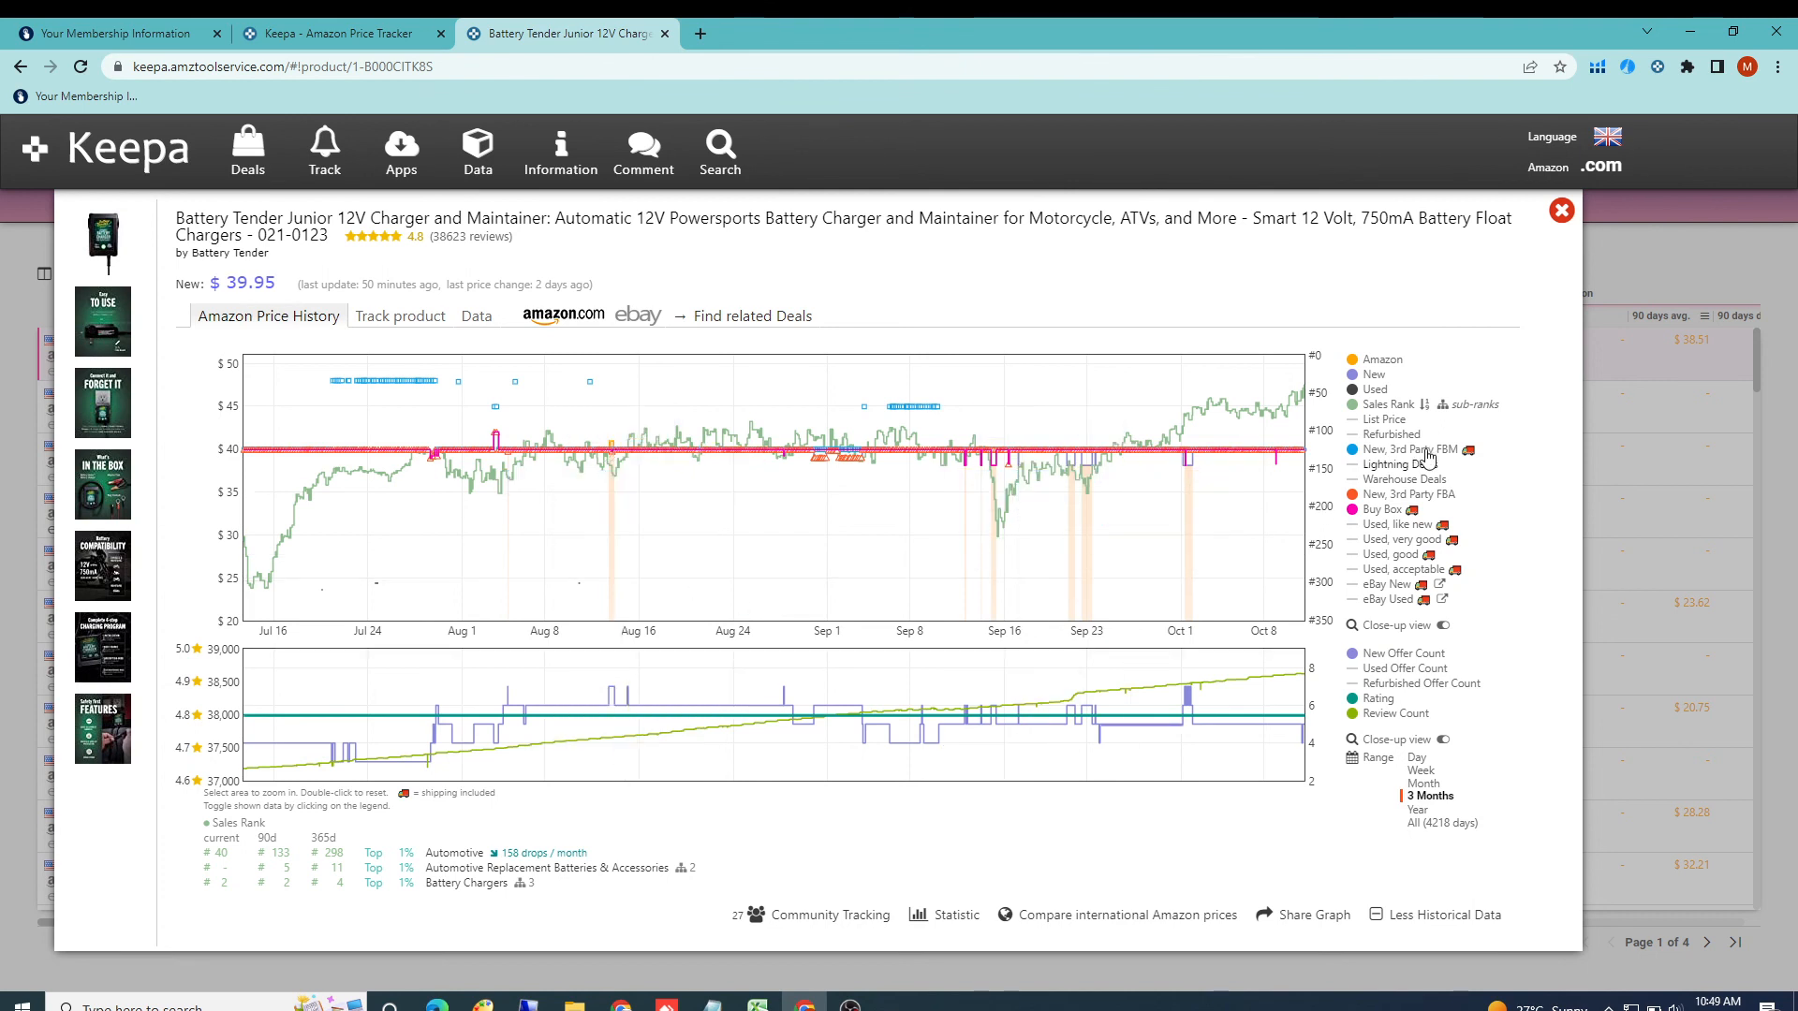
click(1397, 480)
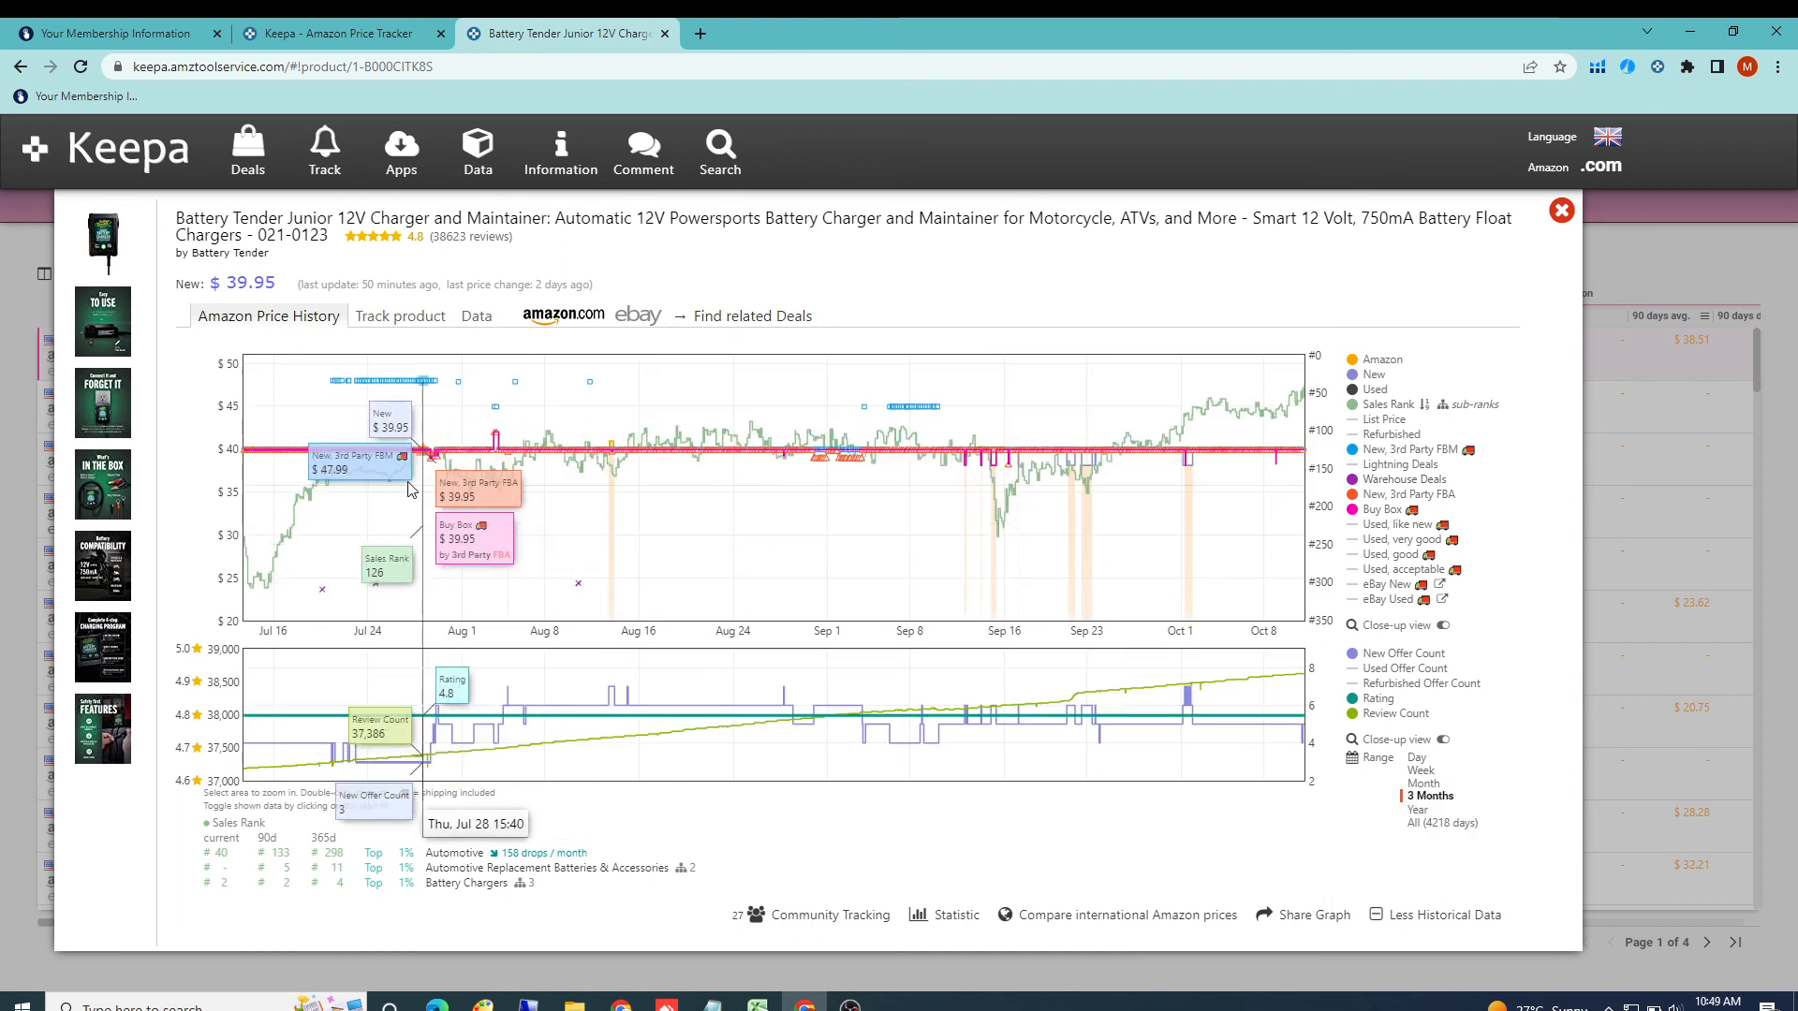
mouse_move(1366, 503)
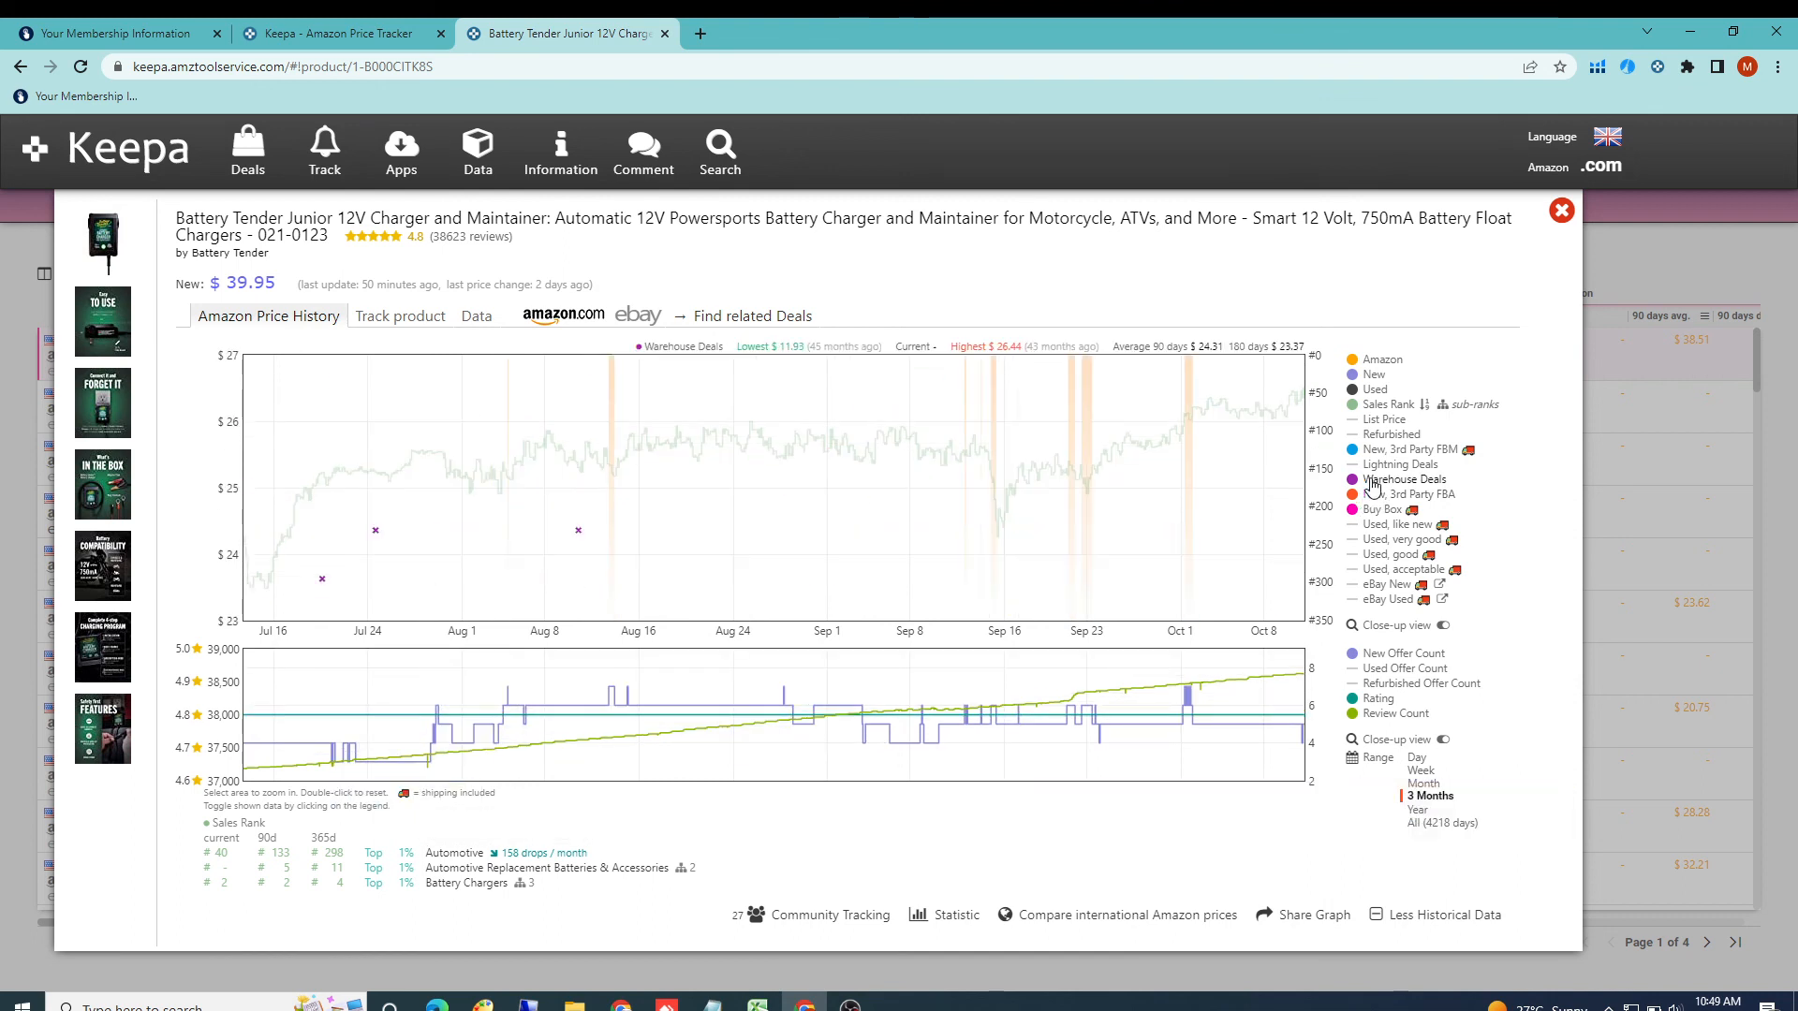